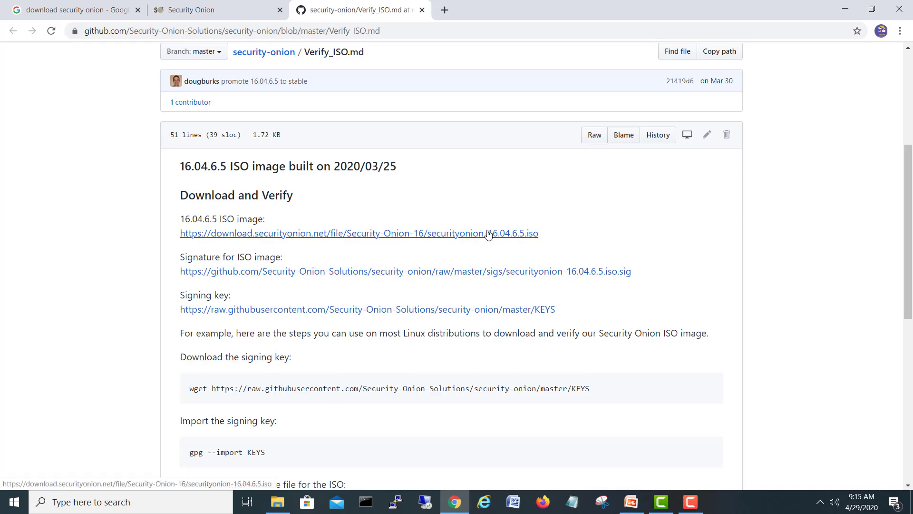
# Step: Clear the open windows off the desktop and launch VMware Workstation 15 Player in a maximized window
pyautogui.click(277, 501)
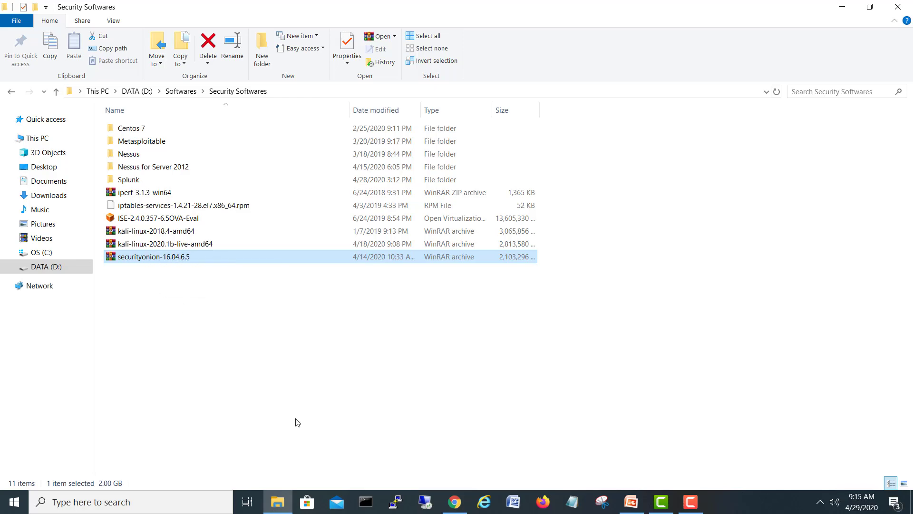
pyautogui.click(283, 503)
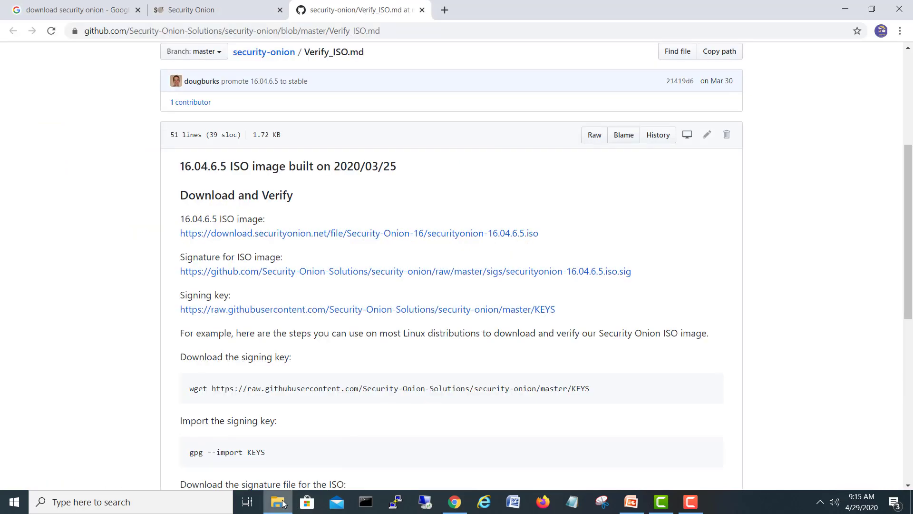
pyautogui.click(844, 10)
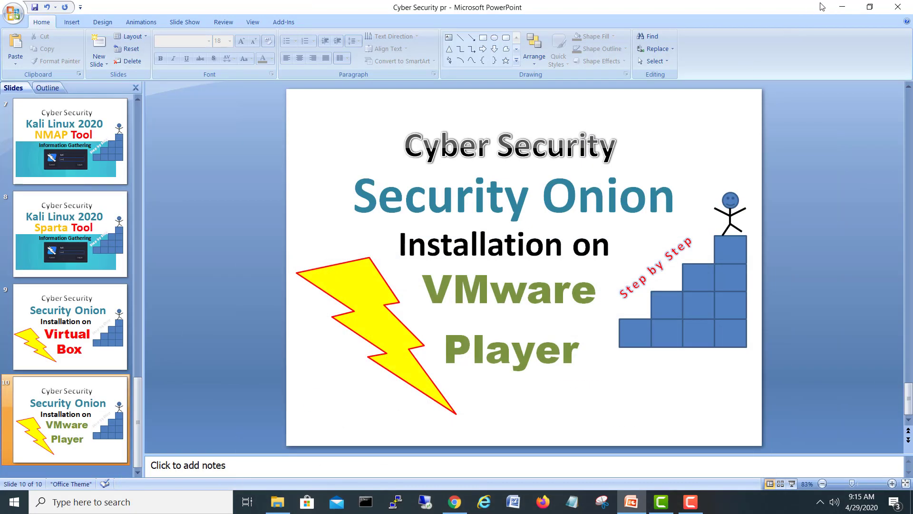
pyautogui.click(842, 7)
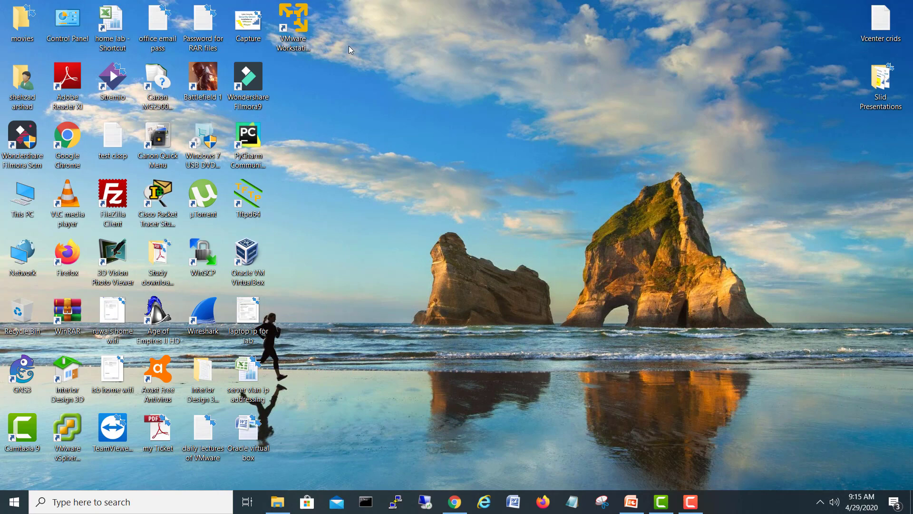
pyautogui.click(300, 22)
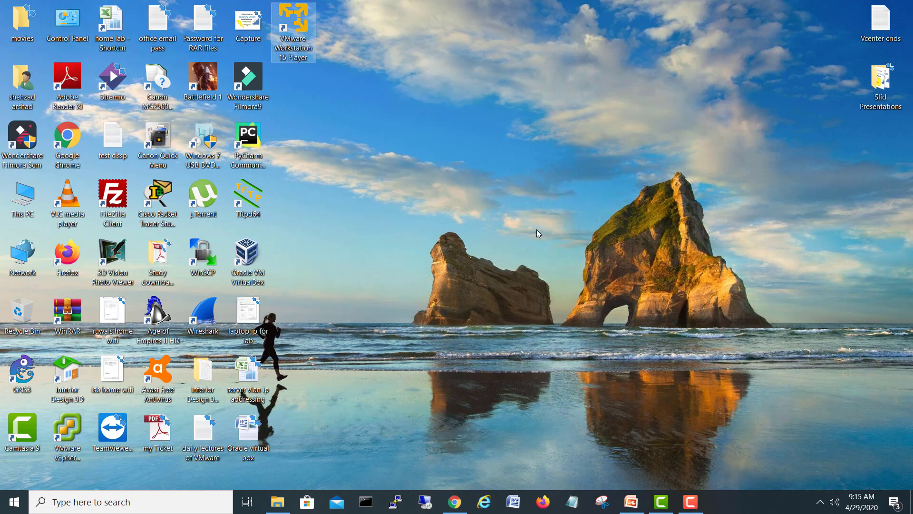
pyautogui.press('Return')
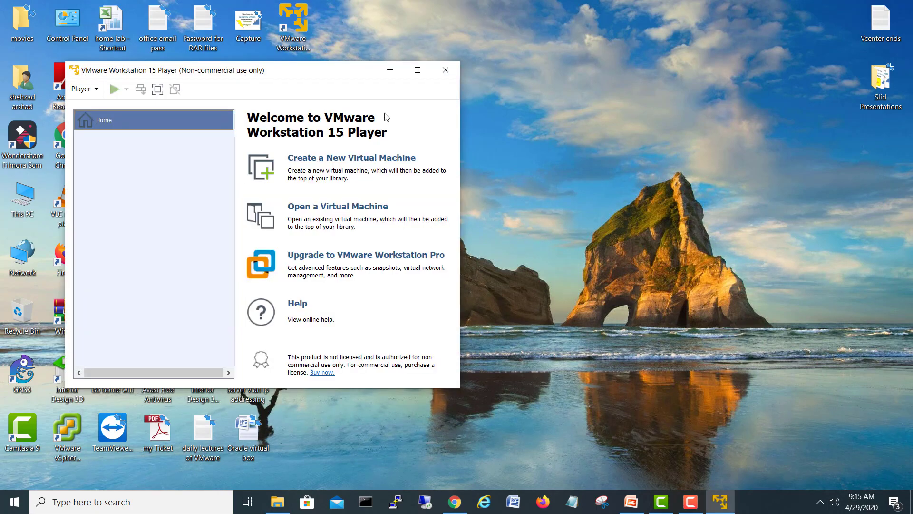
pyautogui.click(419, 70)
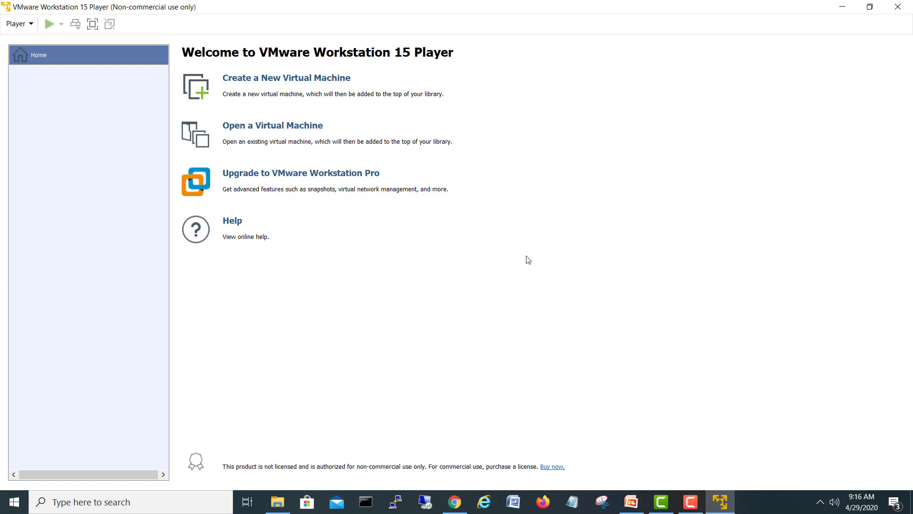
# Step: Start a new virtual machine using the securityonion-16.04.6.5 disc image from D:\Softwares\Security Softwares as the installer
pyautogui.click(259, 84)
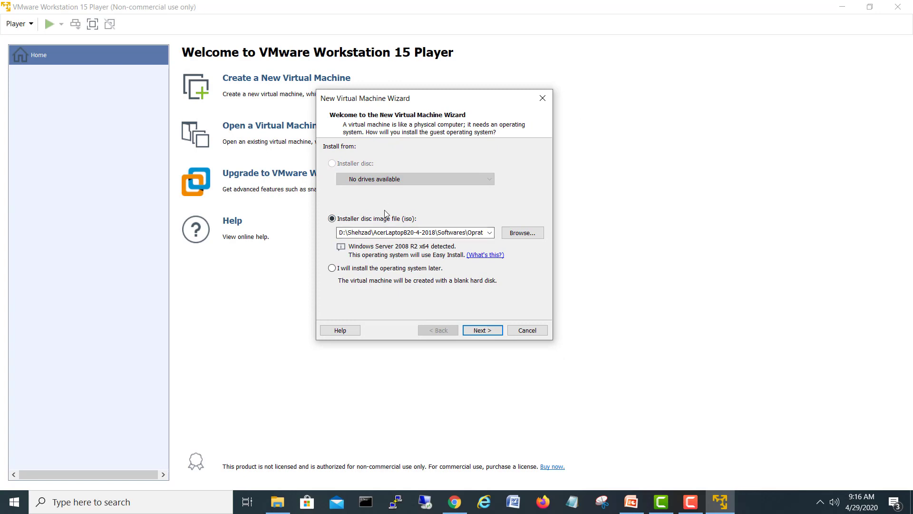
pyautogui.click(506, 234)
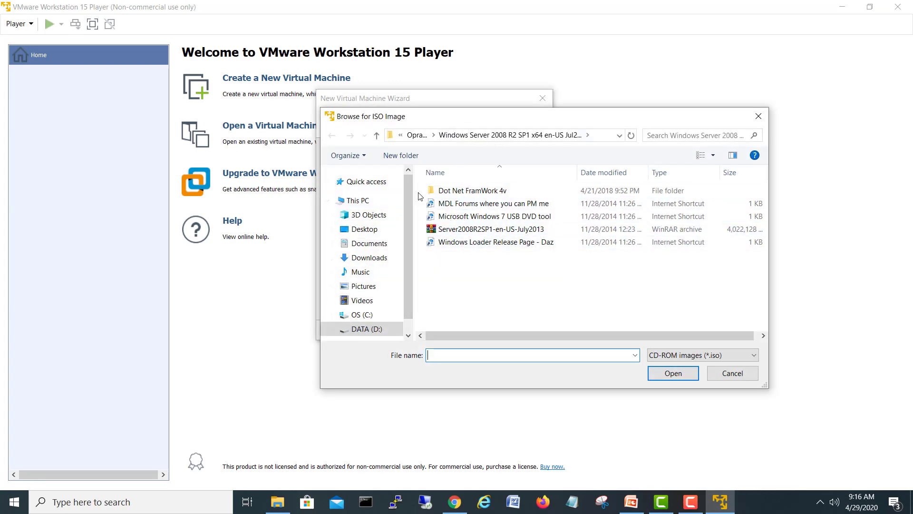
pyautogui.click(375, 327)
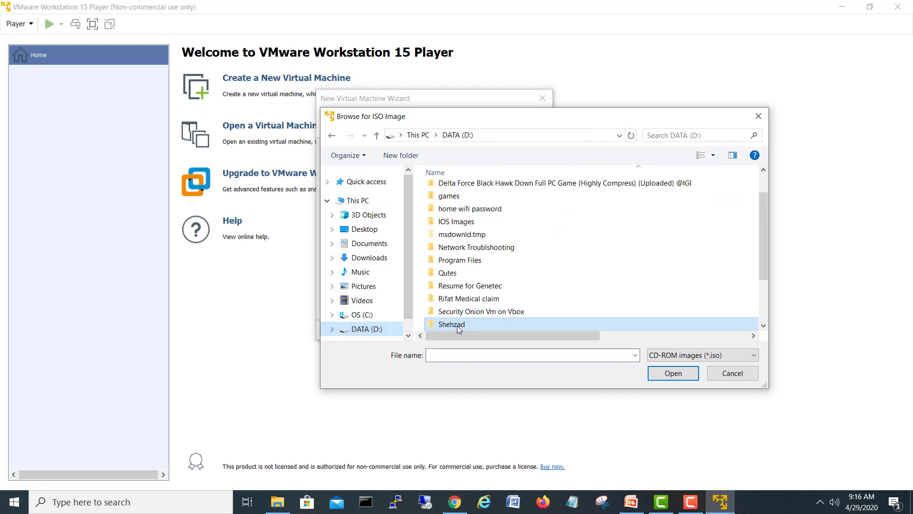
pyautogui.click(764, 325)
pyautogui.doubleClick(514, 325)
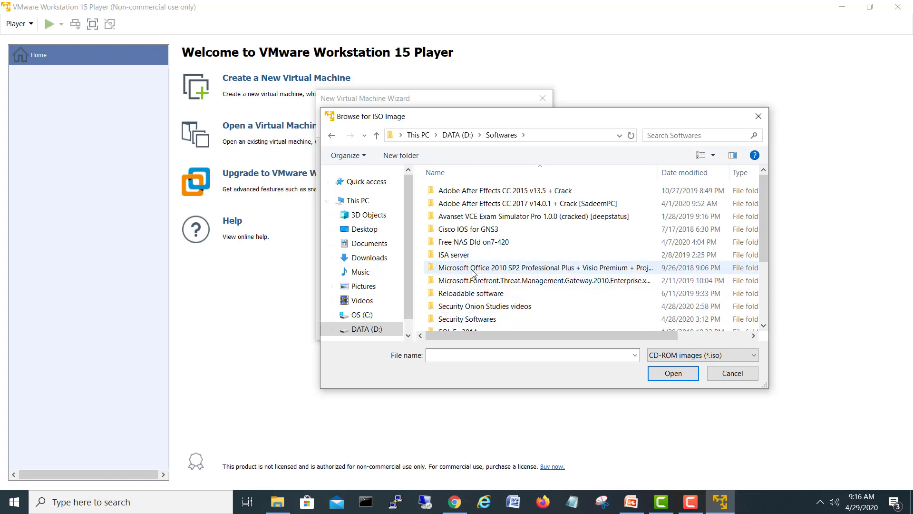
pyautogui.doubleClick(474, 325)
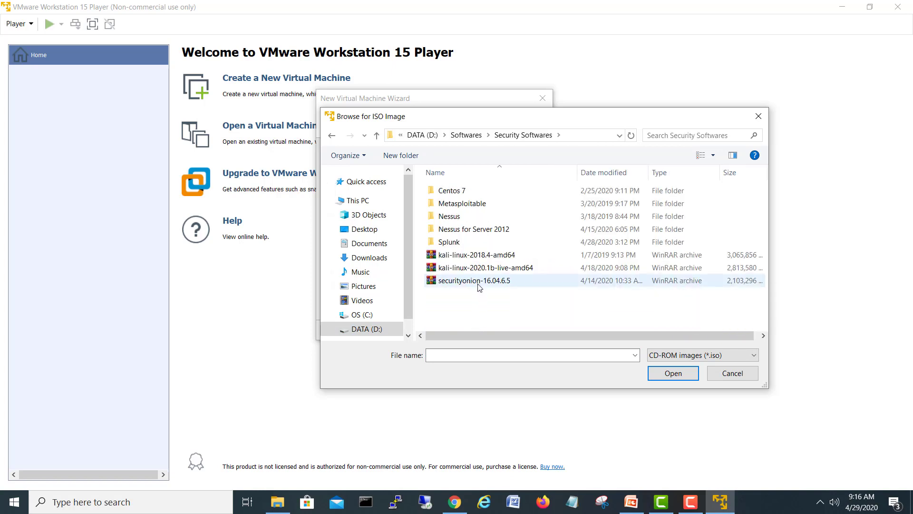
pyautogui.click(479, 283)
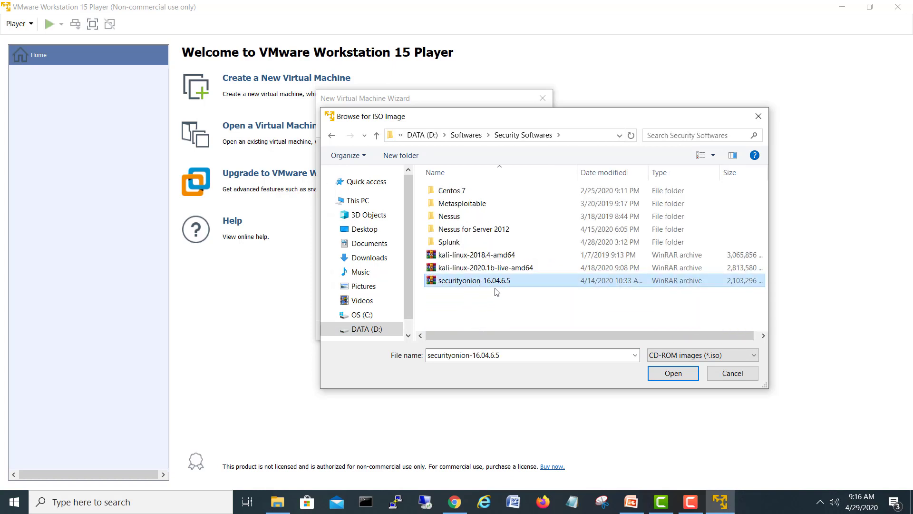
pyautogui.click(660, 374)
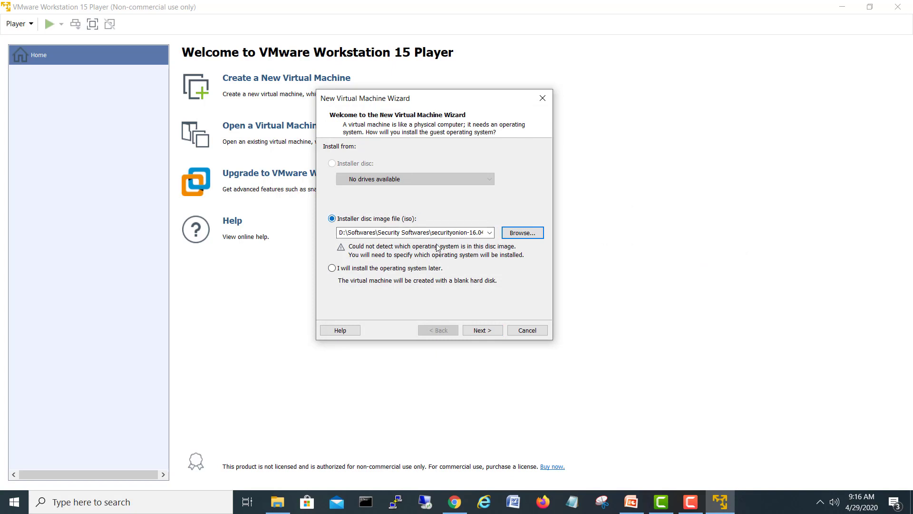
pyautogui.click(477, 326)
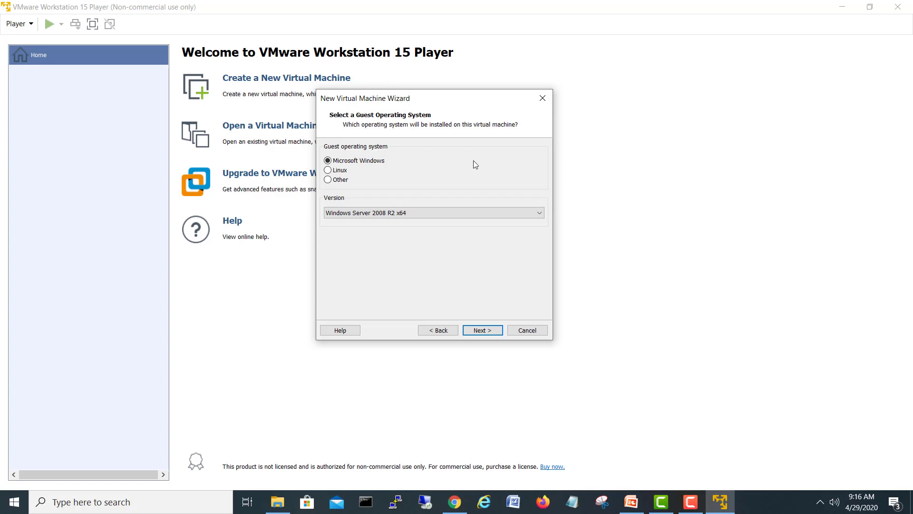
# Step: Set the guest operating system to Linux with the version Ubuntu 64-bit
pyautogui.click(337, 171)
pyautogui.click(355, 212)
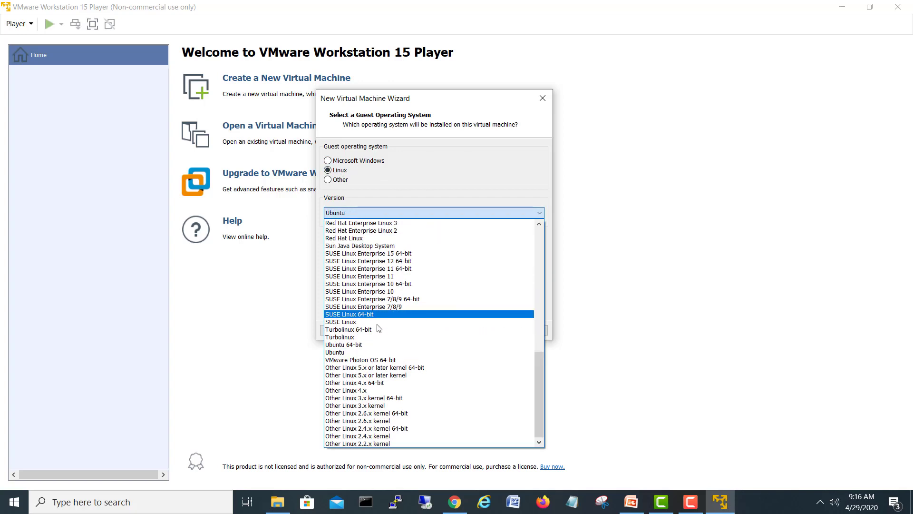
pyautogui.click(373, 345)
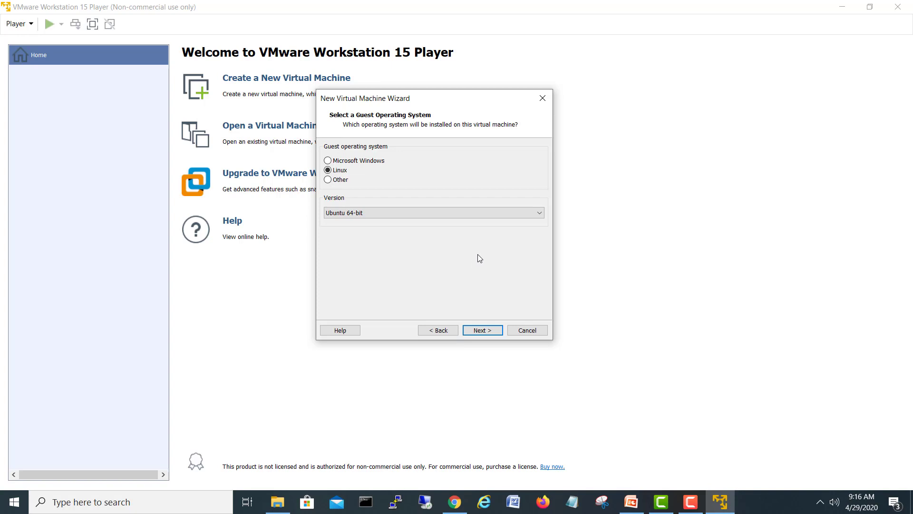
pyautogui.click(486, 331)
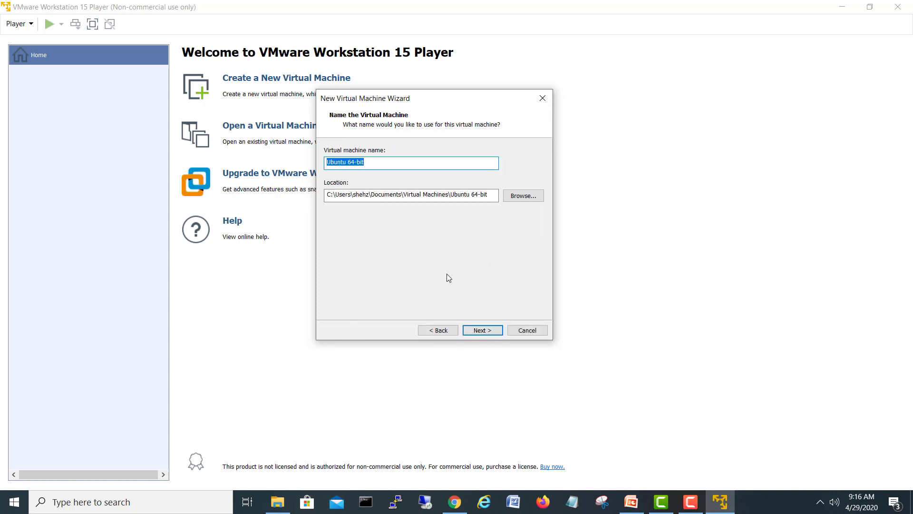
# Step: Name the virtual machine Security Onion
pyautogui.write('Security Onion')
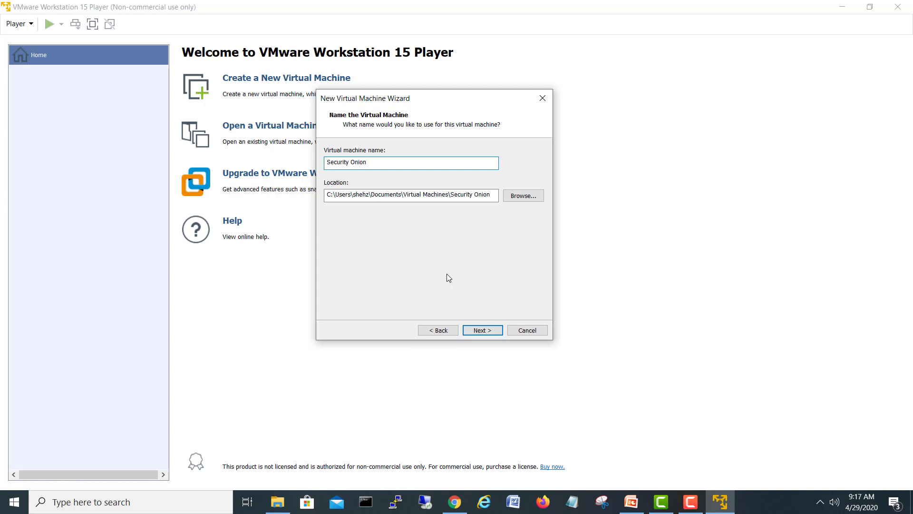
pyautogui.write(' 16')
pyautogui.press('BackSpace')
pyautogui.press('BackSpace')
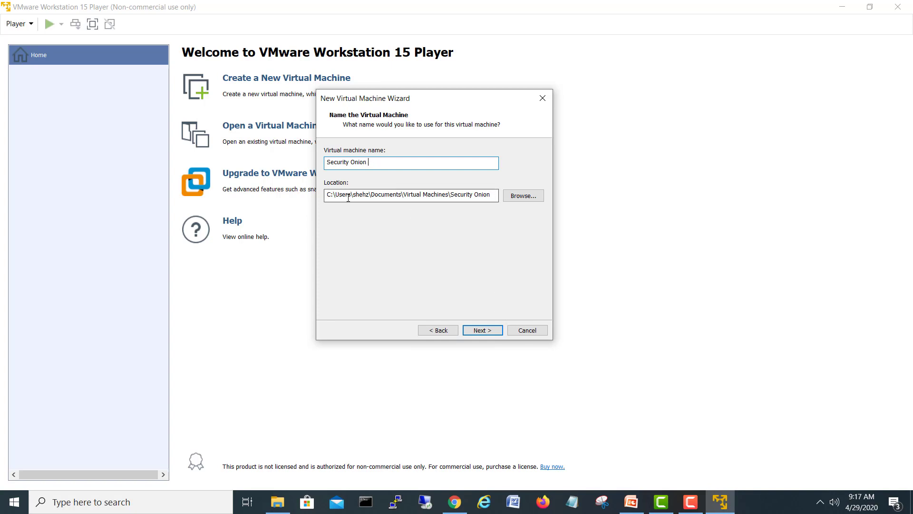
# Step: Create a folder named Security Onion VM on the DATA (D:) drive and use it as the virtual machine's location
pyautogui.click(510, 196)
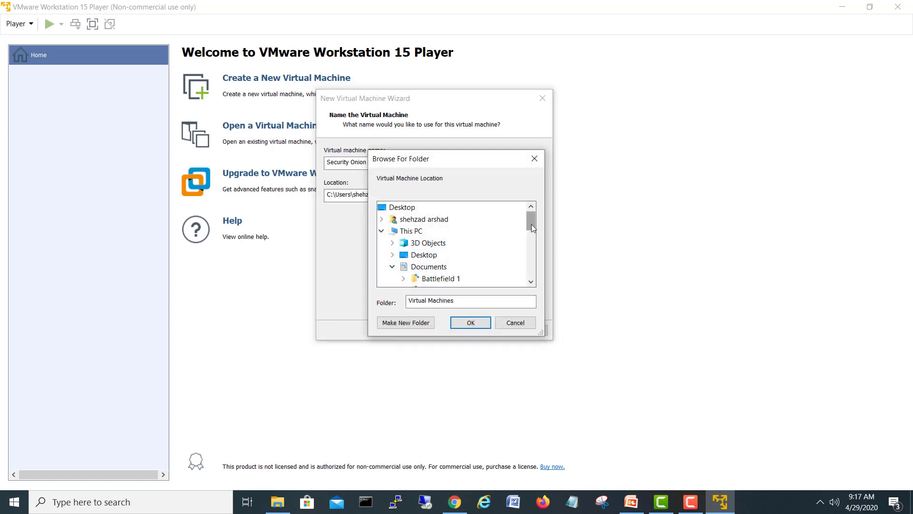
pyautogui.scroll(-3, 531, 228)
pyautogui.scroll(-2, 528, 254)
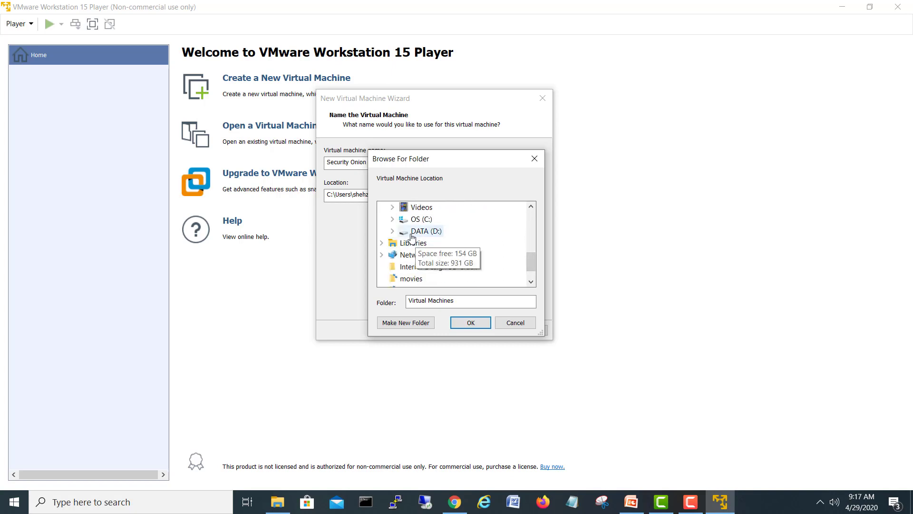
pyautogui.click(412, 232)
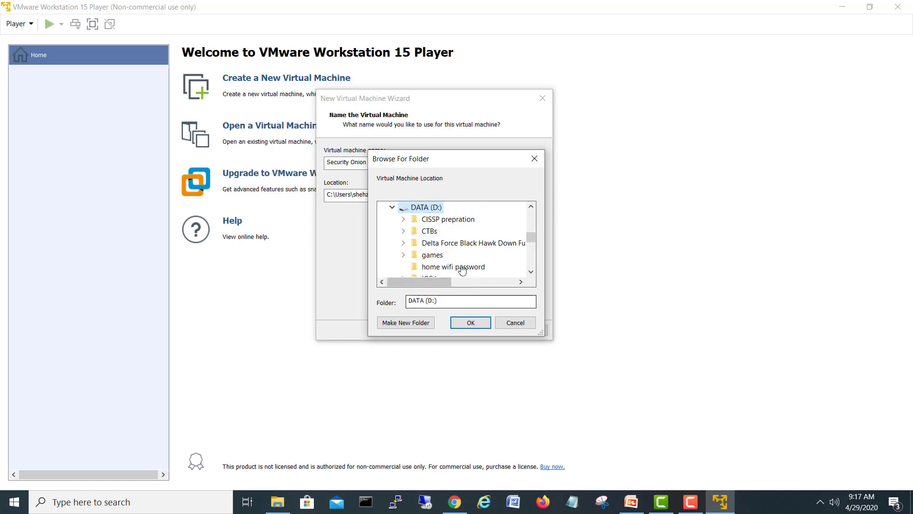
pyautogui.click(405, 323)
pyautogui.write('S')
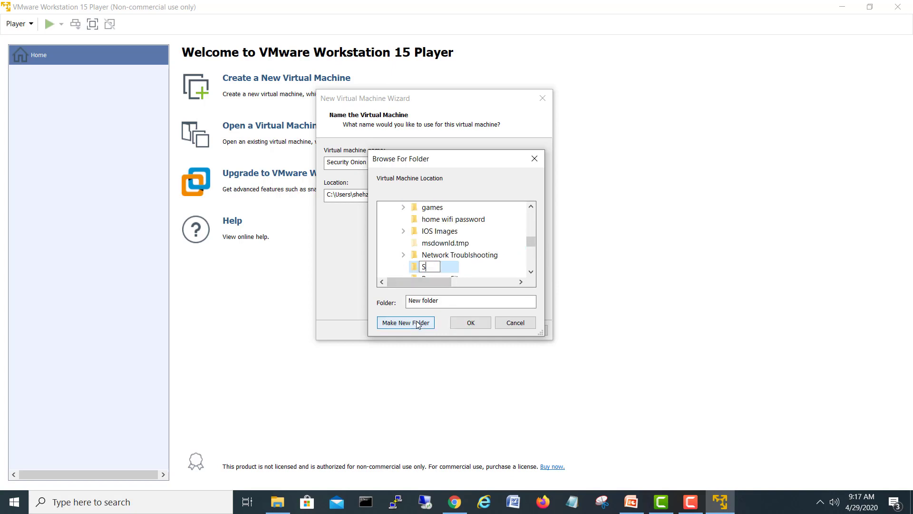
pyautogui.write('ecurity Onion VM')
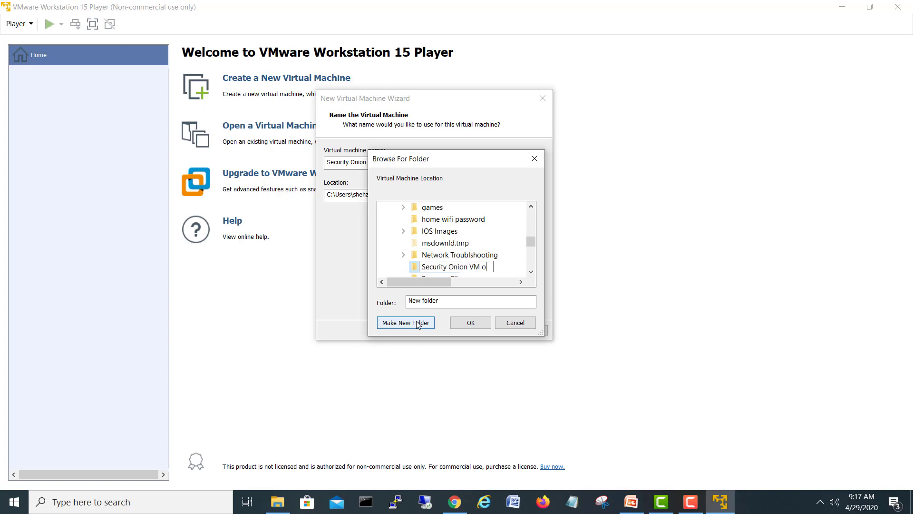
pyautogui.click(415, 269)
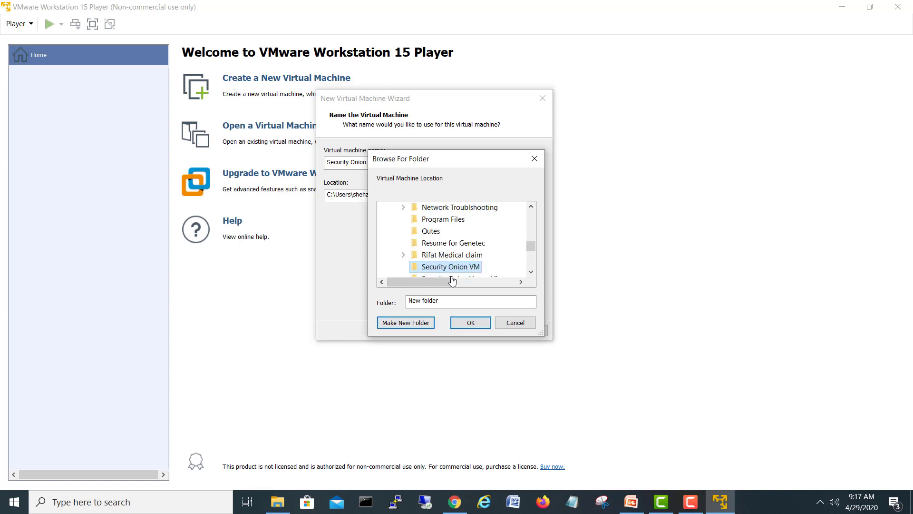
pyautogui.click(470, 323)
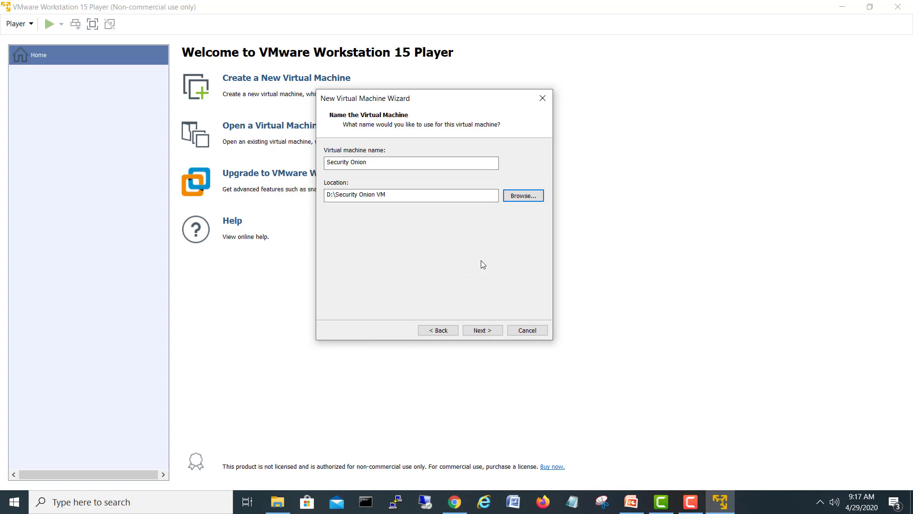
pyautogui.click(482, 330)
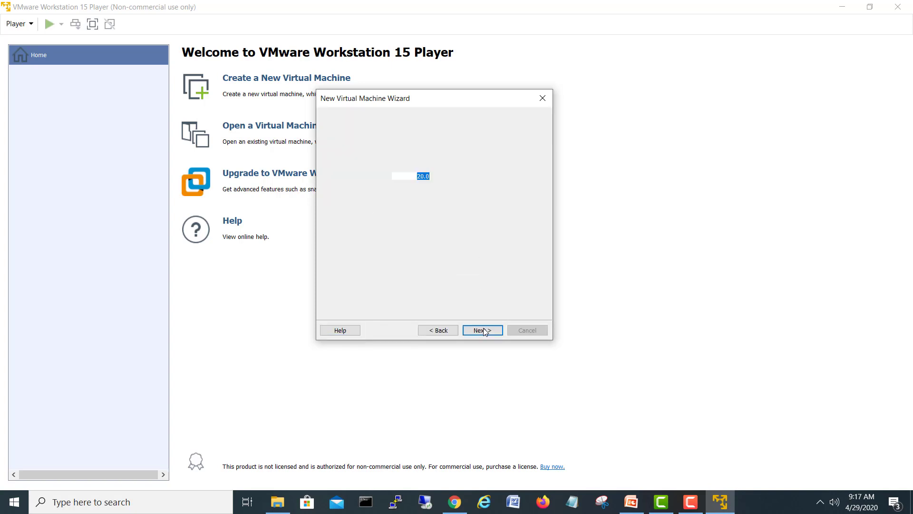
# Step: Set the maximum disk size to 40 GB and store the virtual disk as a single file
pyautogui.click(419, 176)
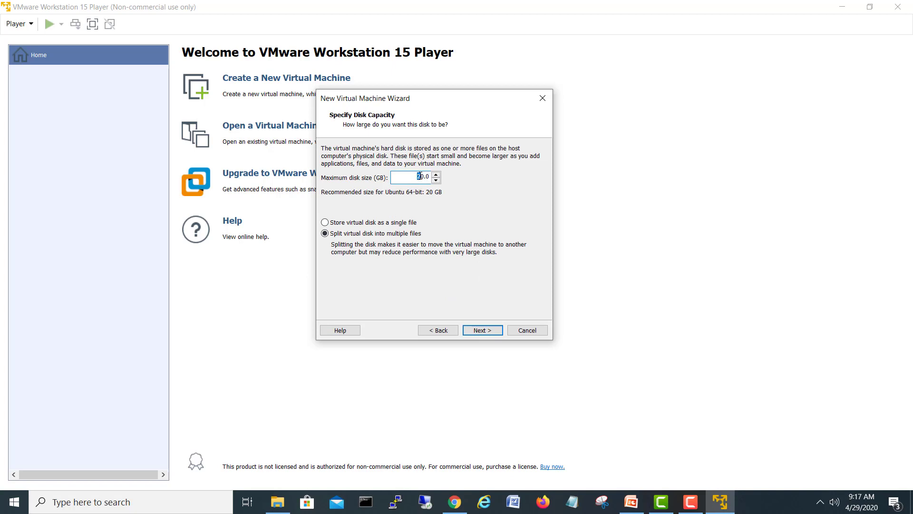
pyautogui.write('4')
pyautogui.click(326, 222)
pyautogui.click(481, 331)
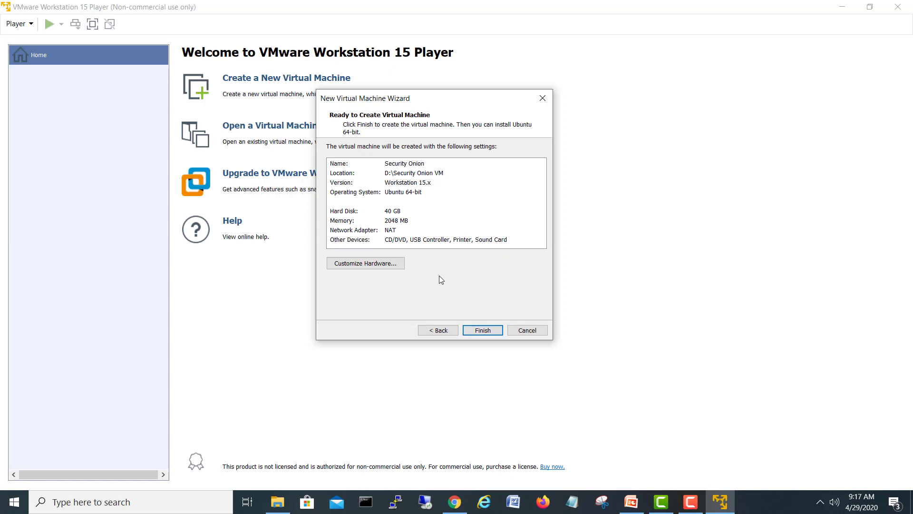
# Step: Customize the virtual machine's hardware by setting its memory to 8 GB
pyautogui.click(381, 272)
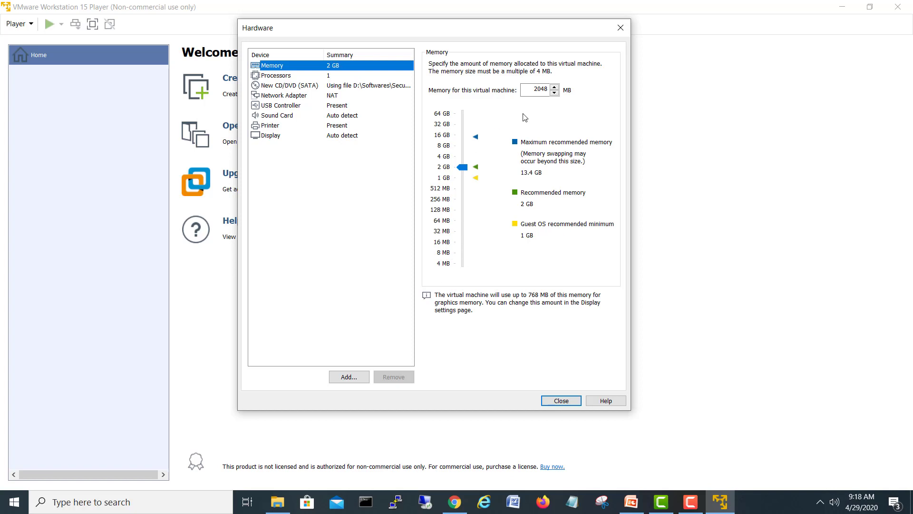
pyautogui.click(538, 92)
pyautogui.moveTo(547, 90); pyautogui.dragTo(534, 90)
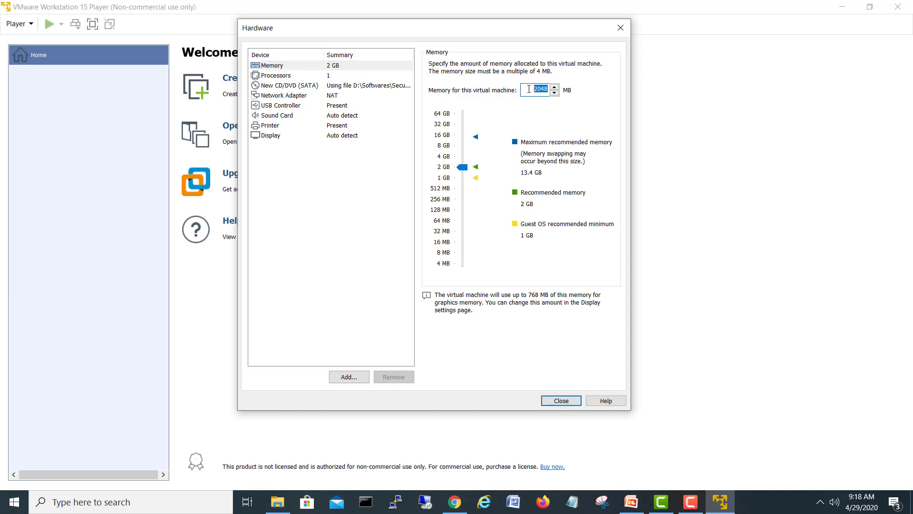
pyautogui.click(463, 168)
pyautogui.moveTo(463, 165); pyautogui.dragTo(466, 151)
pyautogui.moveTo(466, 150); pyautogui.dragTo(466, 150)
# Step: Add a second network adapter to the virtual machine's hardware
pyautogui.click(295, 96)
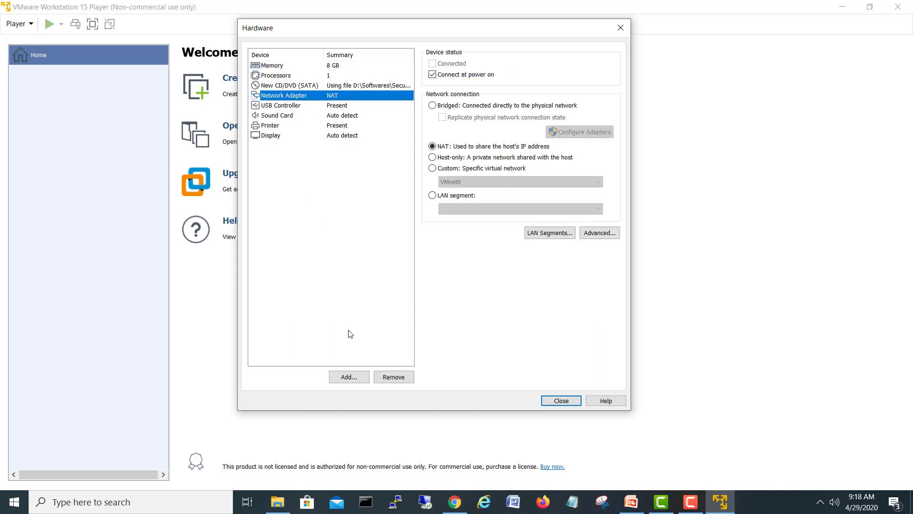
pyautogui.click(358, 377)
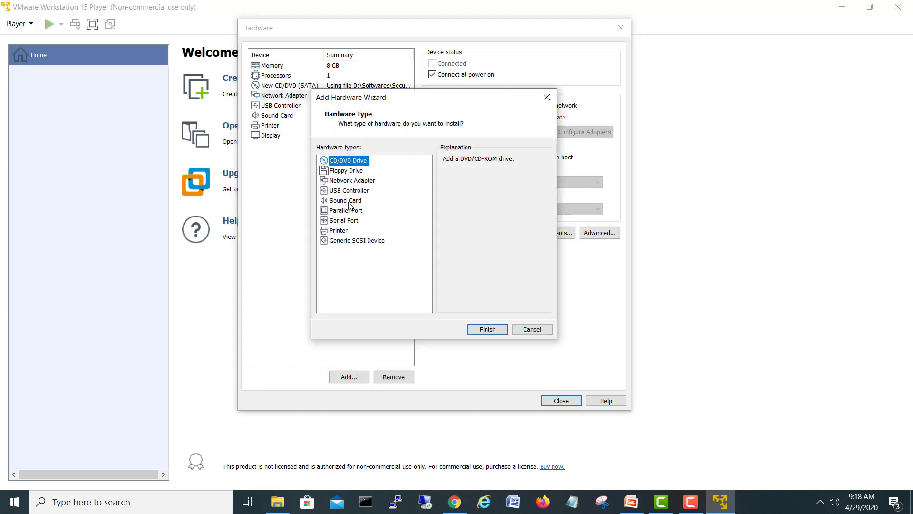
pyautogui.click(351, 181)
pyautogui.click(483, 331)
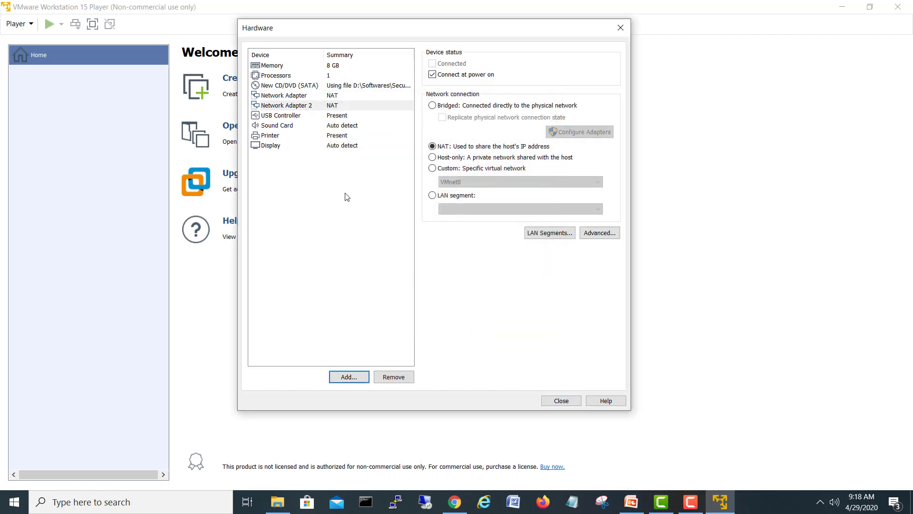
# Step: Set Network Adapter 2 to a bridged connection and check which host adapters are bridged automatically, leaving that selection as it is
pyautogui.click(319, 98)
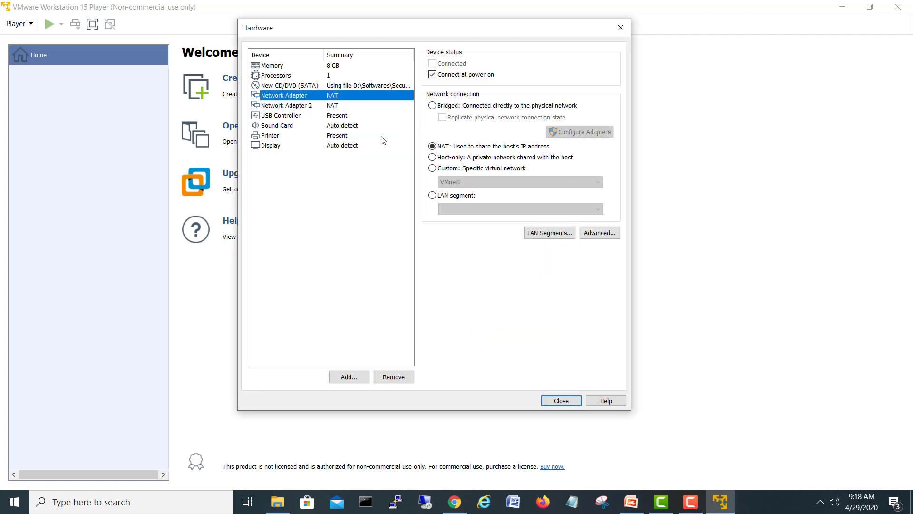
pyautogui.click(290, 106)
pyautogui.click(442, 106)
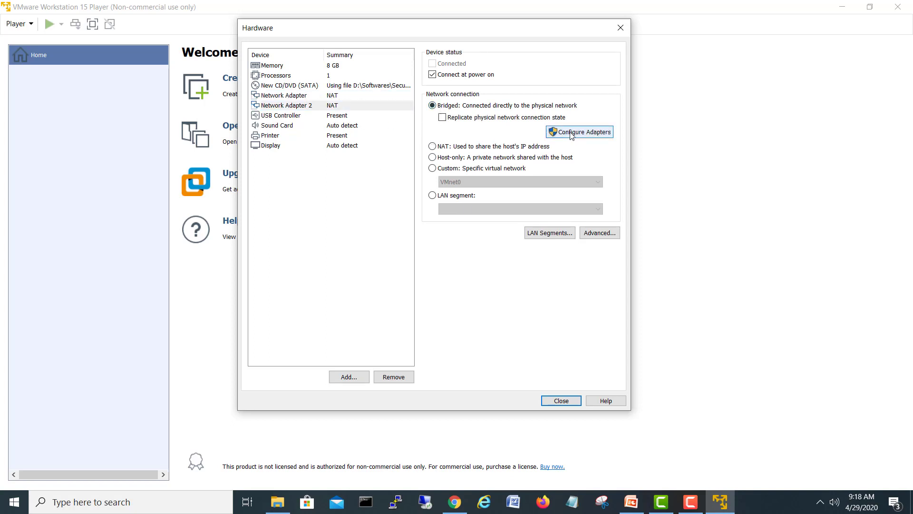
pyautogui.click(595, 133)
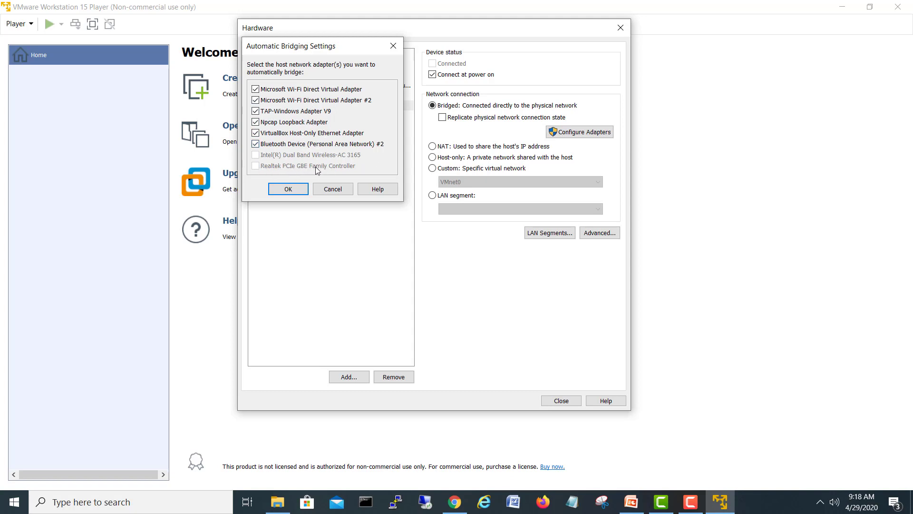
pyautogui.click(334, 190)
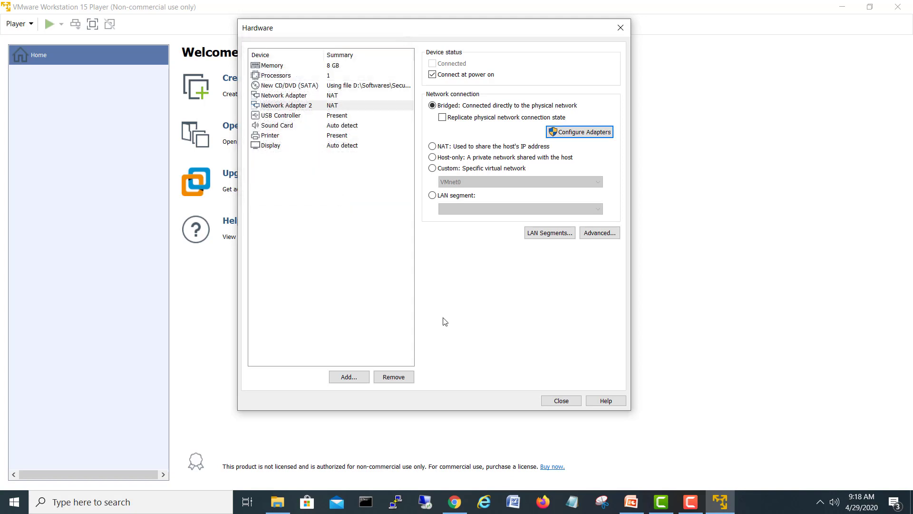
pyautogui.click(463, 168)
pyautogui.click(462, 181)
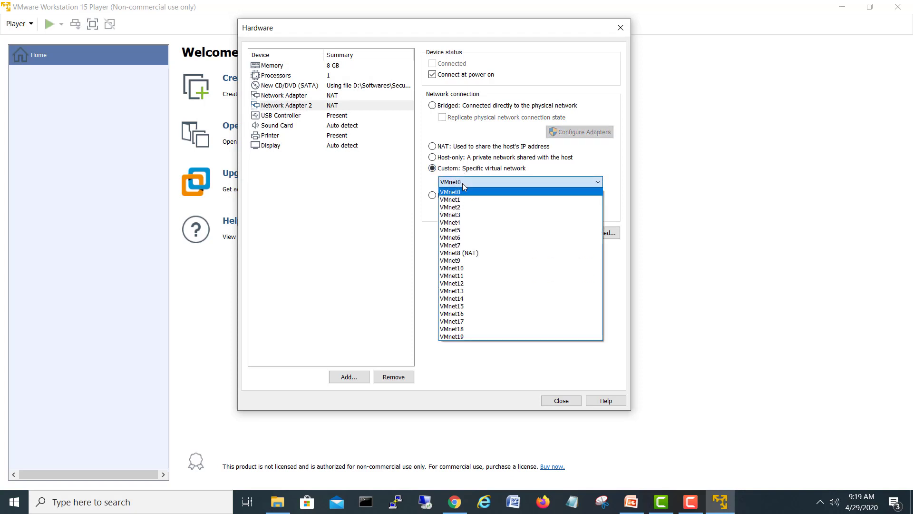
pyautogui.click(397, 161)
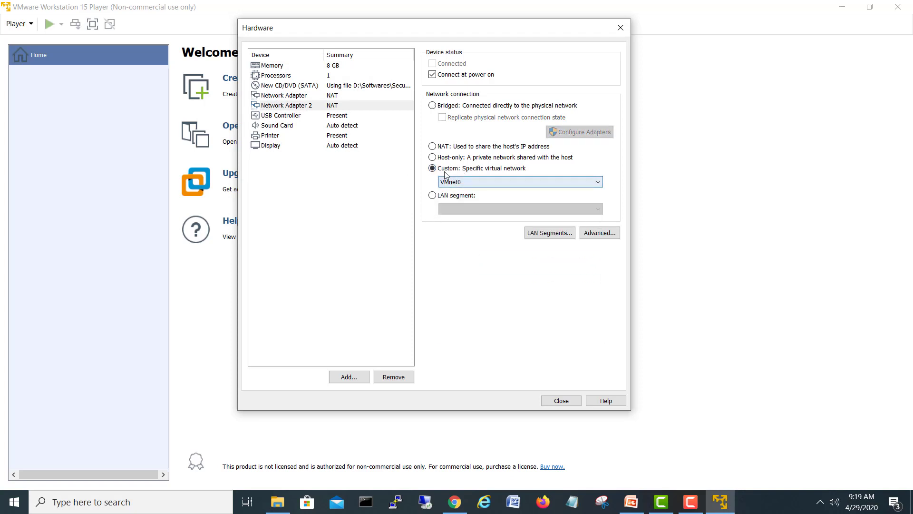
pyautogui.click(432, 105)
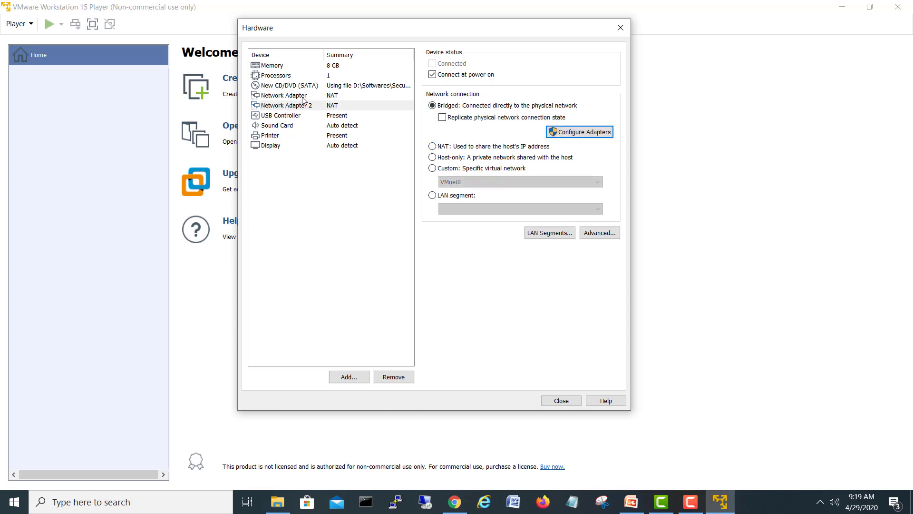
# Step: Keep the first network adapter on NAT, close the hardware settings and finish creating the virtual machine
pyautogui.click(302, 99)
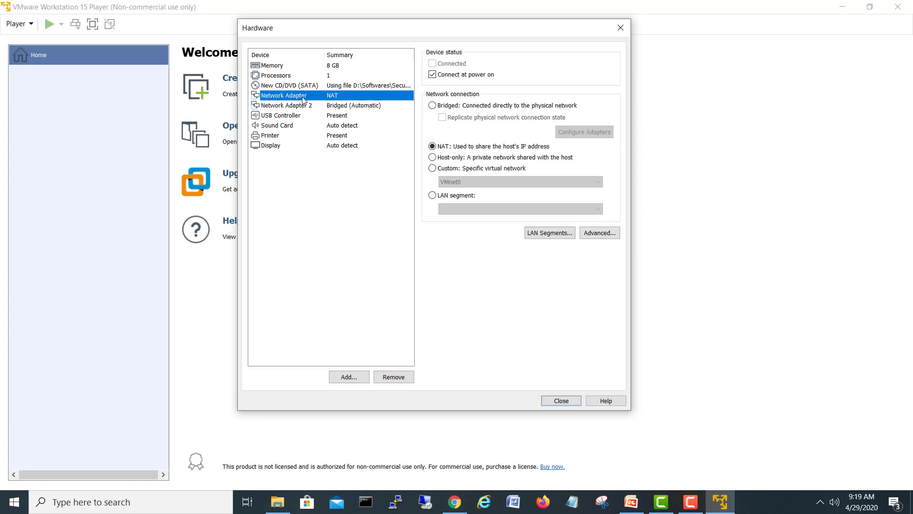
pyautogui.click(553, 401)
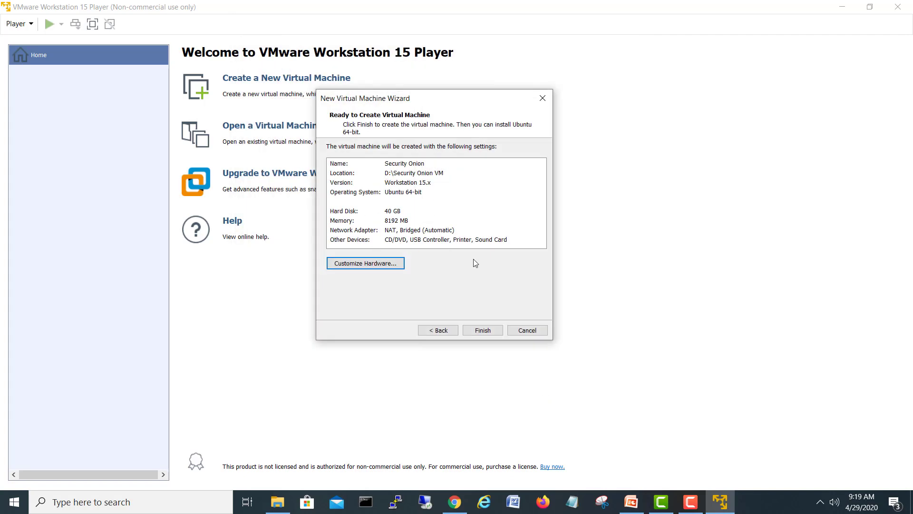
pyautogui.click(481, 330)
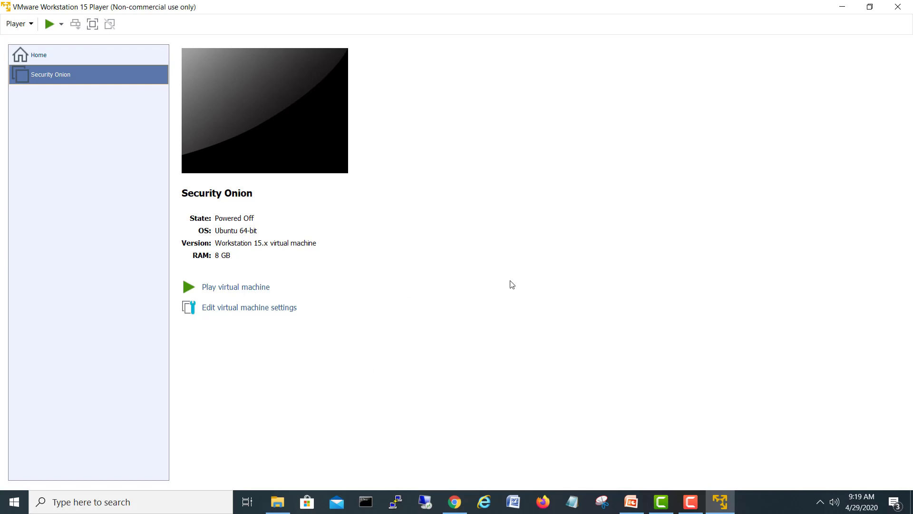
# Step: Start the Security Onion virtual machine and boot it with the standard Boot SecurityOnion 16.04.6.5 entry
pyautogui.click(215, 287)
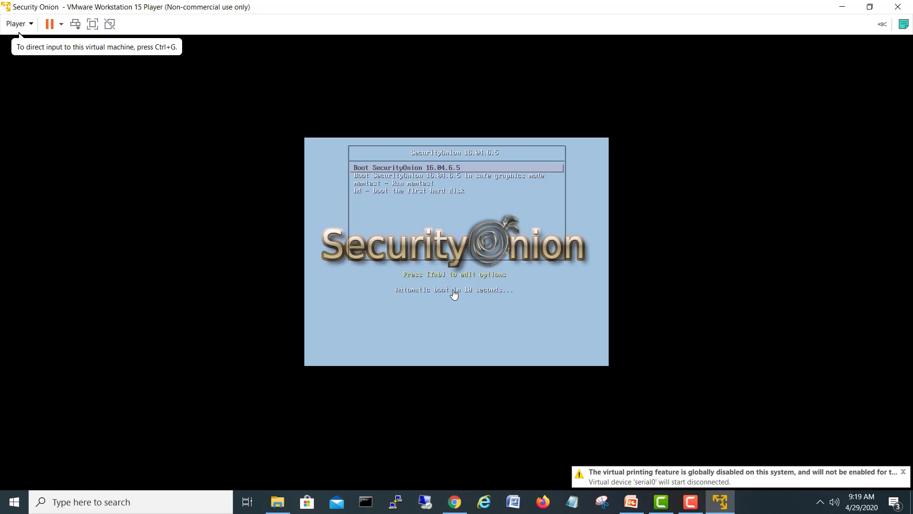
pyautogui.click(440, 171)
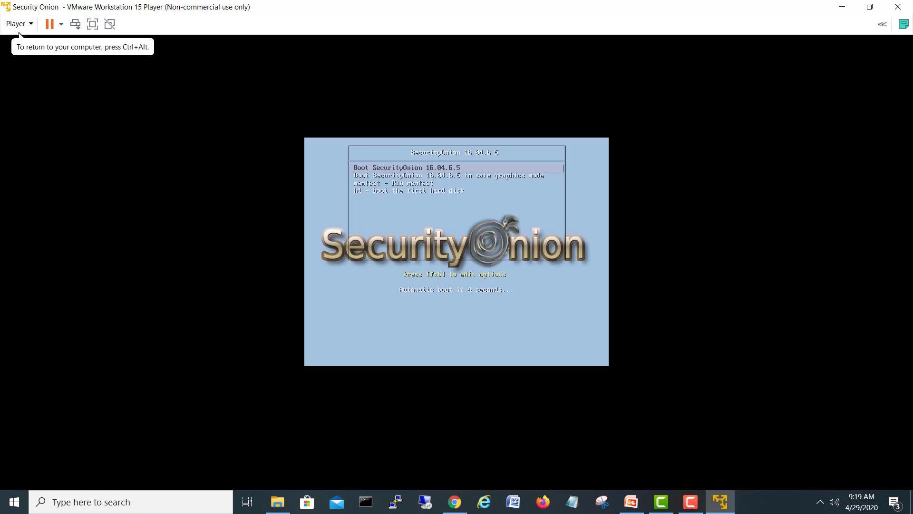
pyautogui.press('Up')
pyautogui.press('Return')
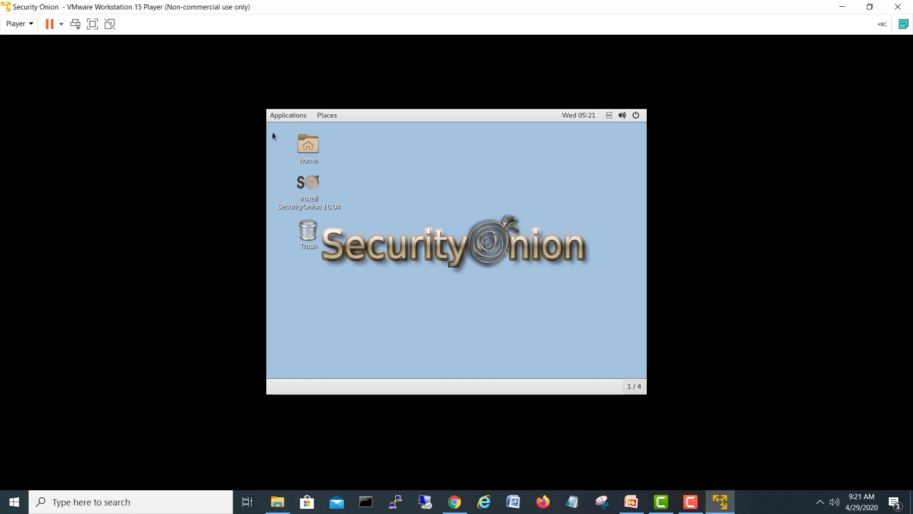
# Step: Open a terminal window on the Security Onion live desktop
pyautogui.click(272, 116)
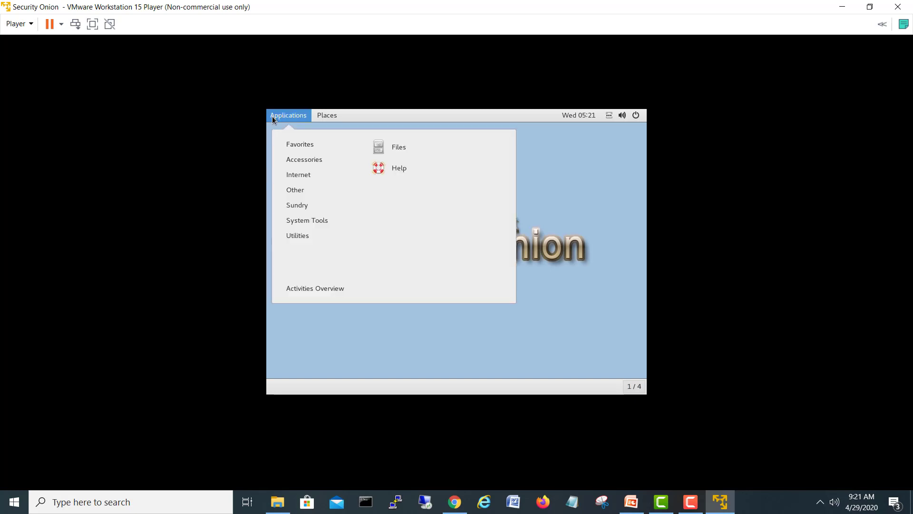
pyautogui.moveTo(295, 190)
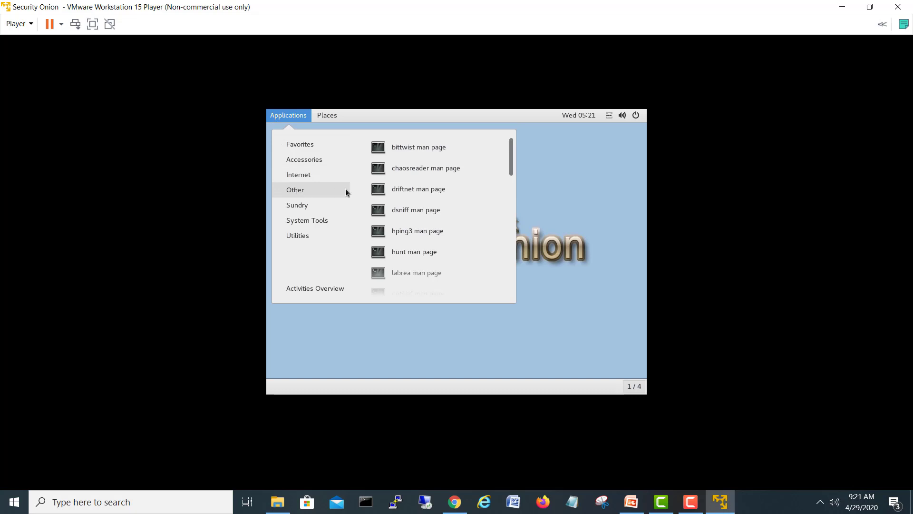
pyautogui.moveTo(512, 165); pyautogui.dragTo(511, 292)
pyautogui.click(430, 249)
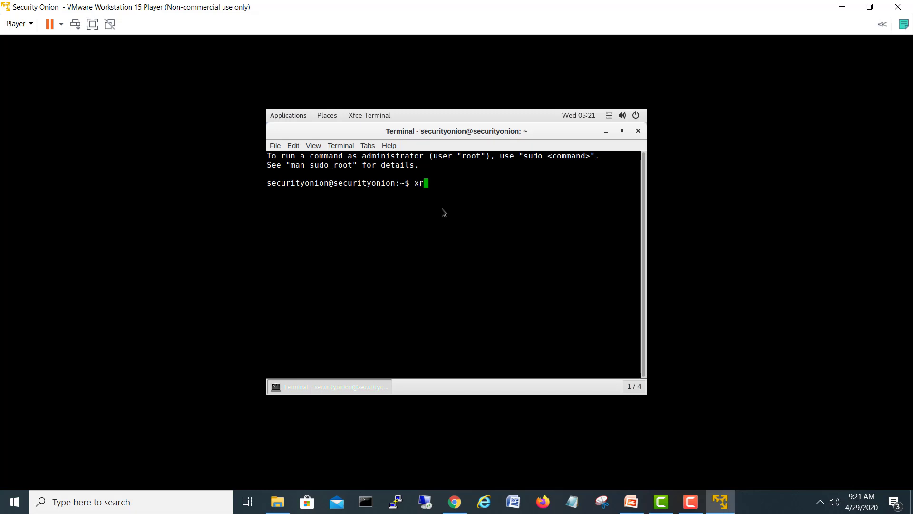
# Step: List the display resolutions available to the virtual machine with the xrandr command
pyautogui.press('Return')
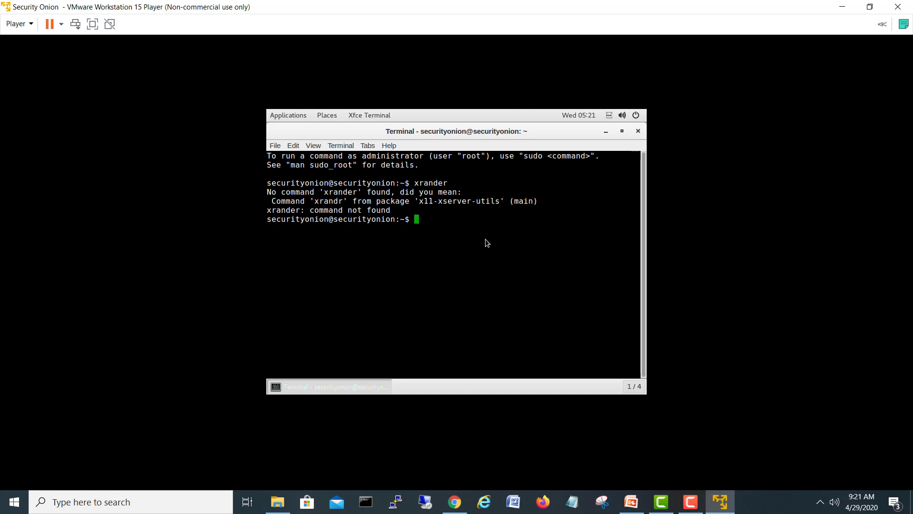
pyautogui.press('Up')
pyautogui.press('BackSpace')
pyautogui.press('BackSpace')
pyautogui.write('r')
pyautogui.press('Return')
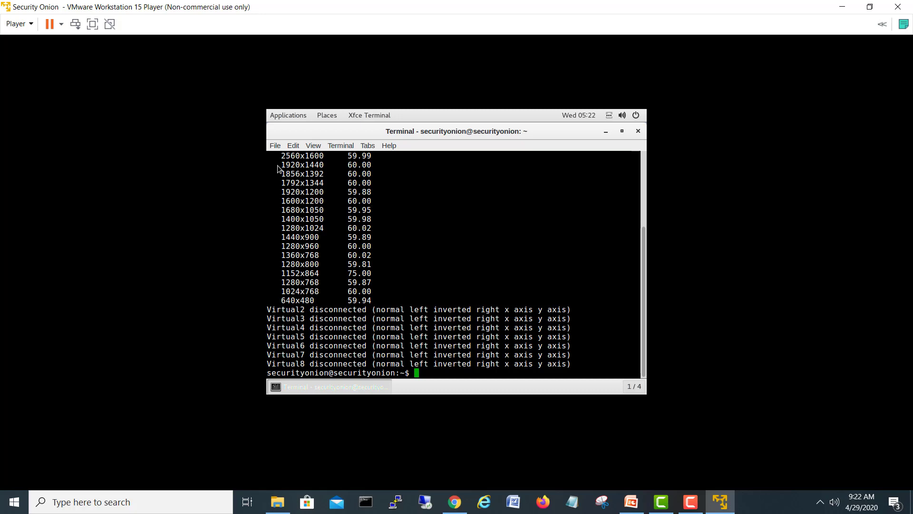
# Step: Set the live desktop's display resolution to 1920x1440 with the command xrandr -s 1920x1440
pyautogui.moveTo(281, 166); pyautogui.dragTo(328, 168)
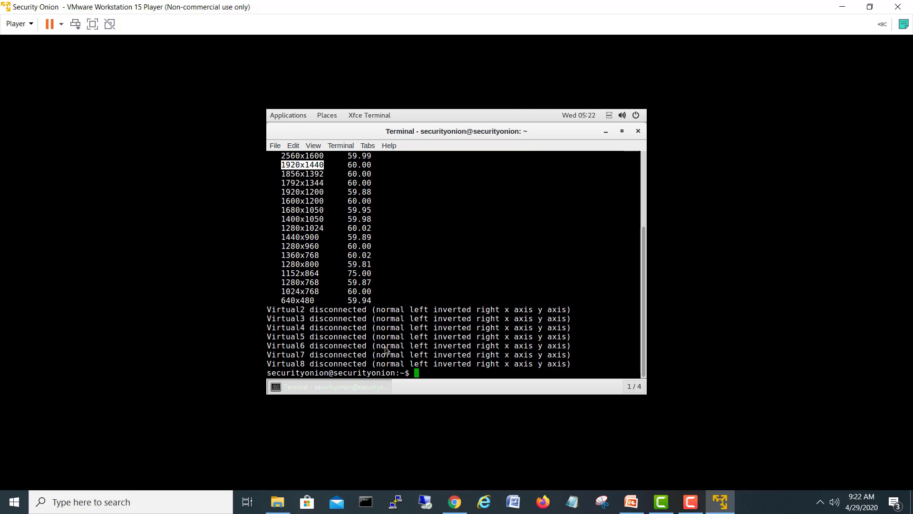
pyautogui.click(422, 368)
pyautogui.write('xrandr')
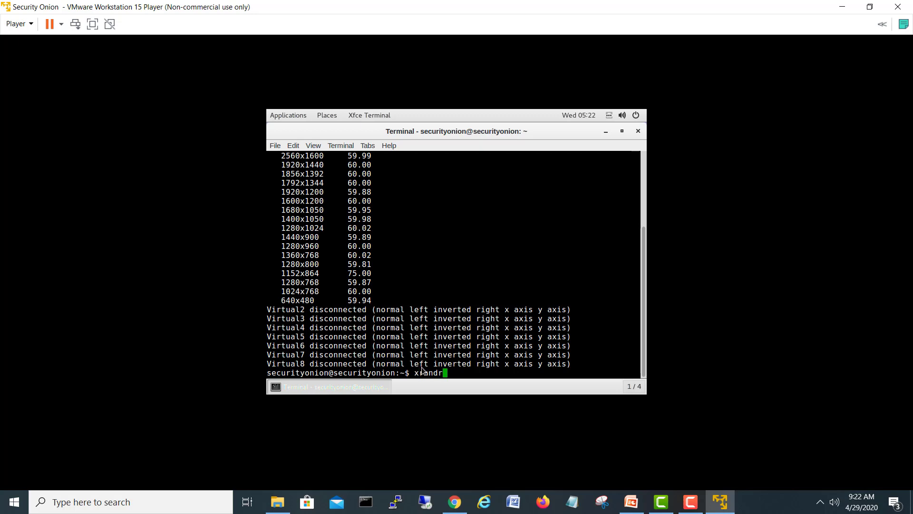
pyautogui.write(' -s 1920x1440')
pyautogui.press('Return')
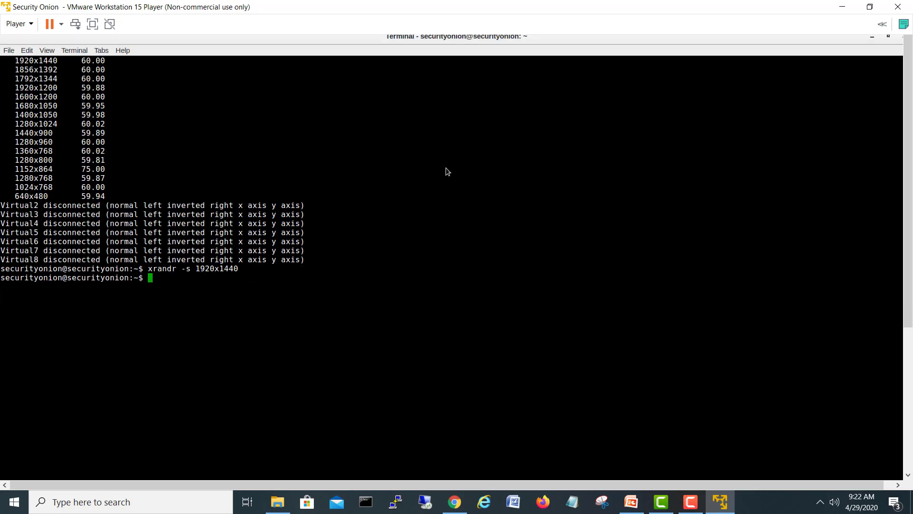
# Step: Restore the terminal window to its smaller size, move it off the desktop icons and close it
pyautogui.click(887, 37)
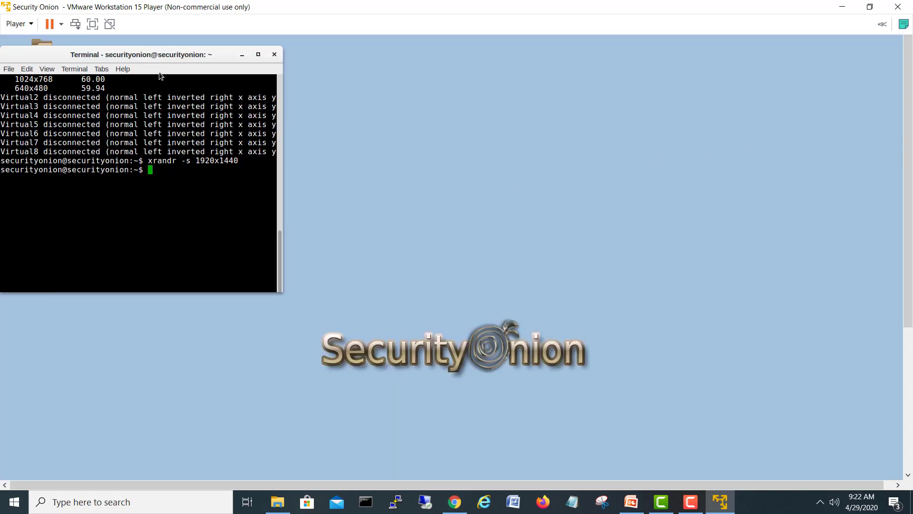
pyautogui.moveTo(158, 54); pyautogui.dragTo(359, 123)
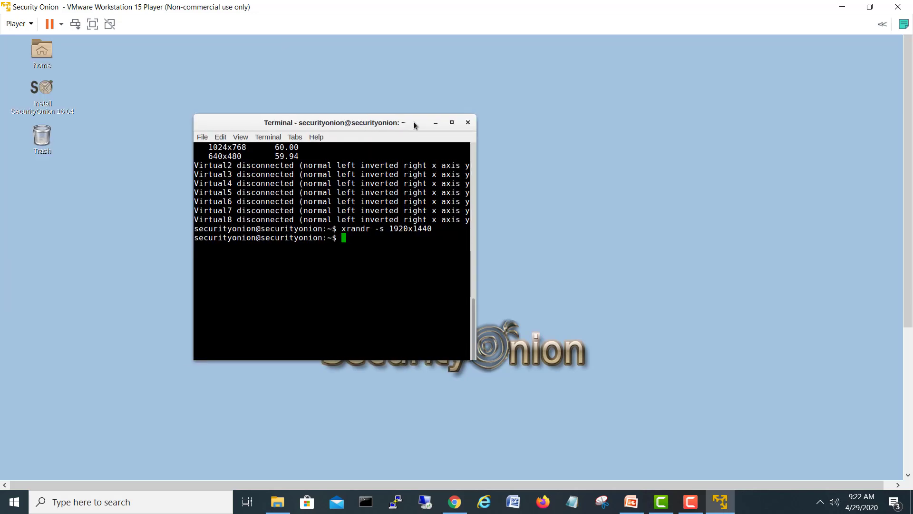
pyautogui.click(468, 123)
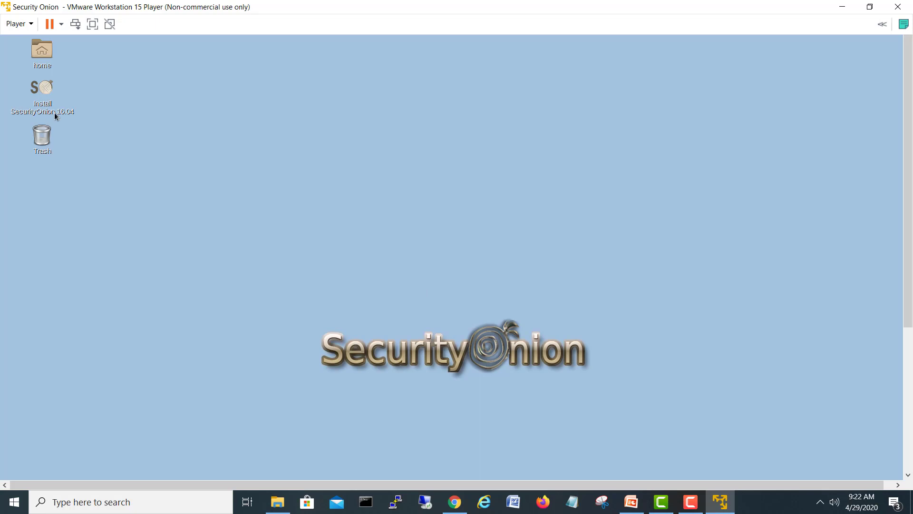
# Step: Launch the SecurityOnion 16.04 installer, move its window fully into view and accept English as the installation language
pyautogui.click(43, 98)
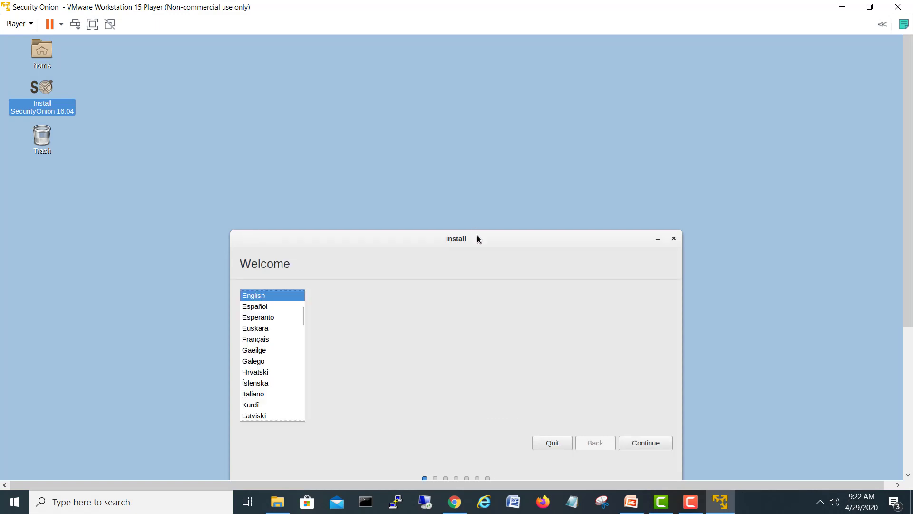
pyautogui.moveTo(477, 235); pyautogui.dragTo(476, 118)
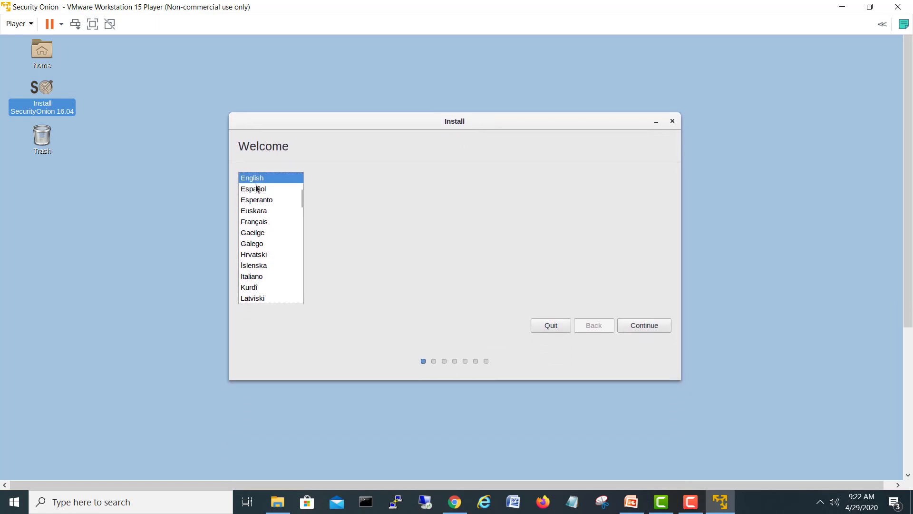
pyautogui.click(652, 325)
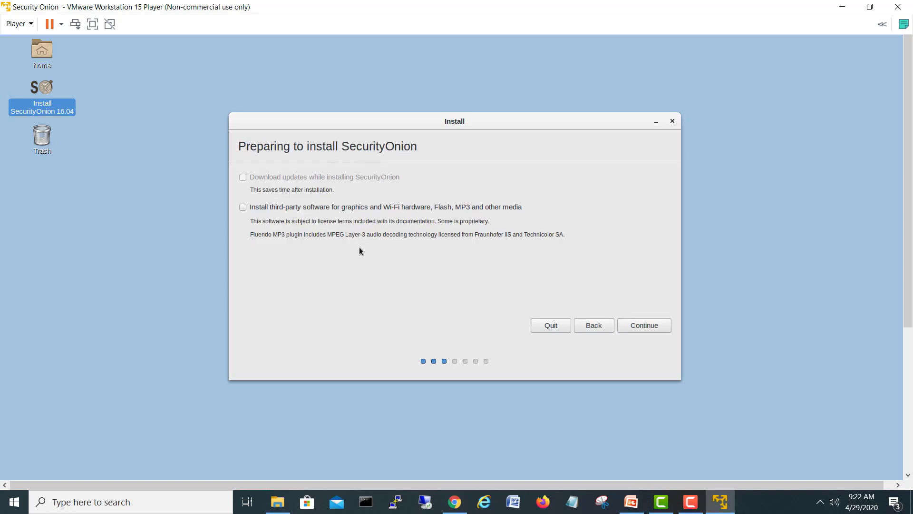
# Step: Continue without third-party software and install with the erase disk option, approving the partition changes to the disk
pyautogui.click(645, 326)
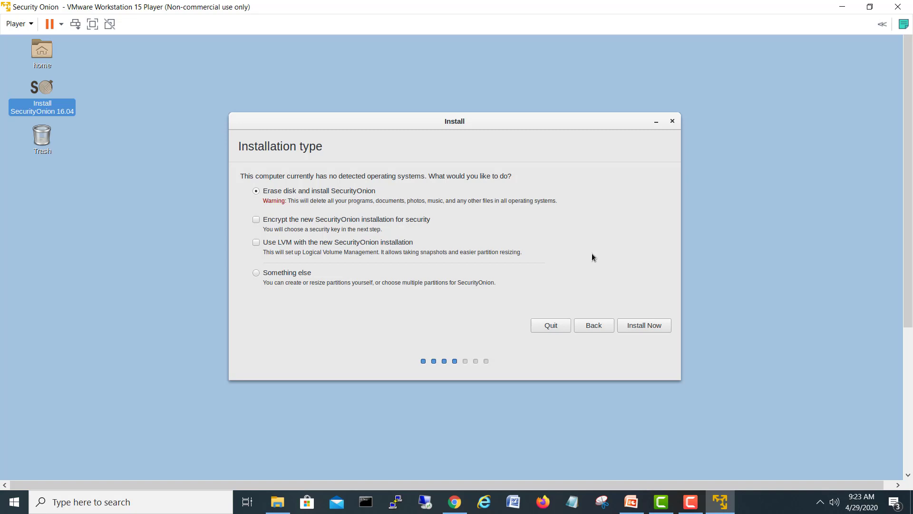
pyautogui.click(645, 326)
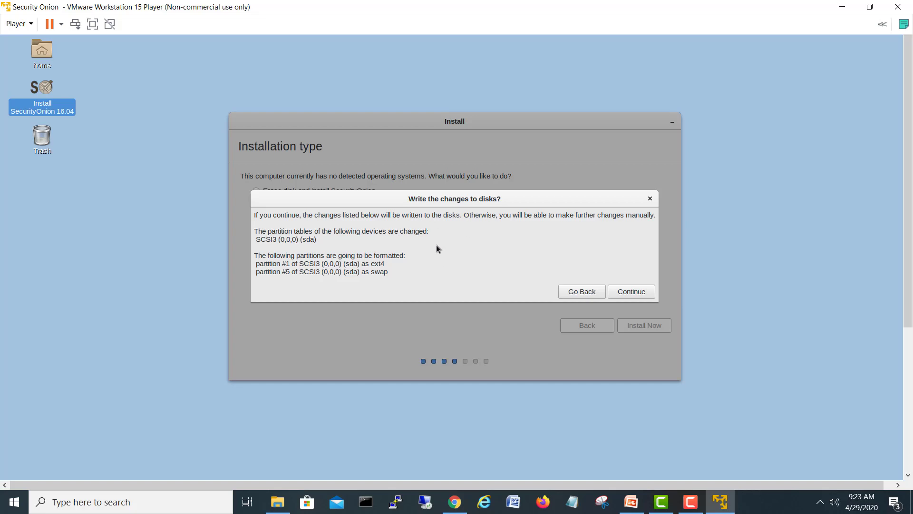
pyautogui.click(635, 291)
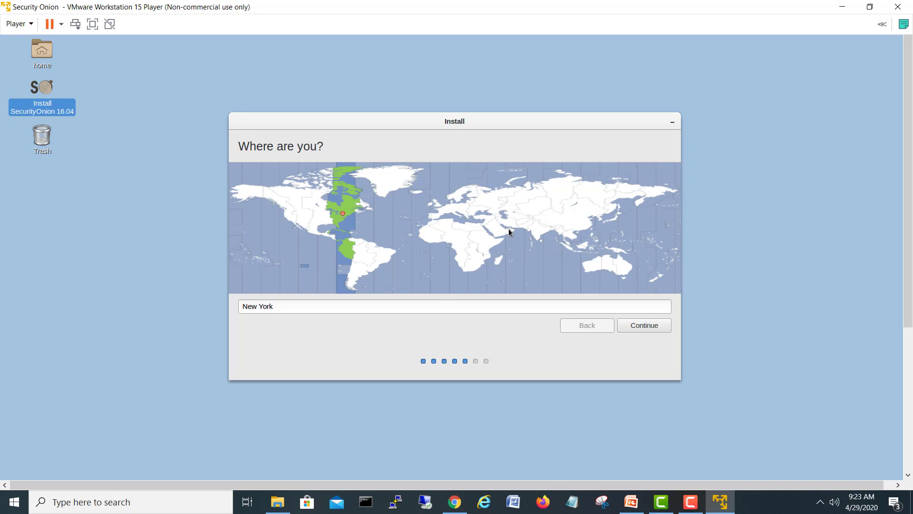
# Step: Set the installation's location to Dubai and accept the English (US) keyboard layout
pyautogui.click(510, 244)
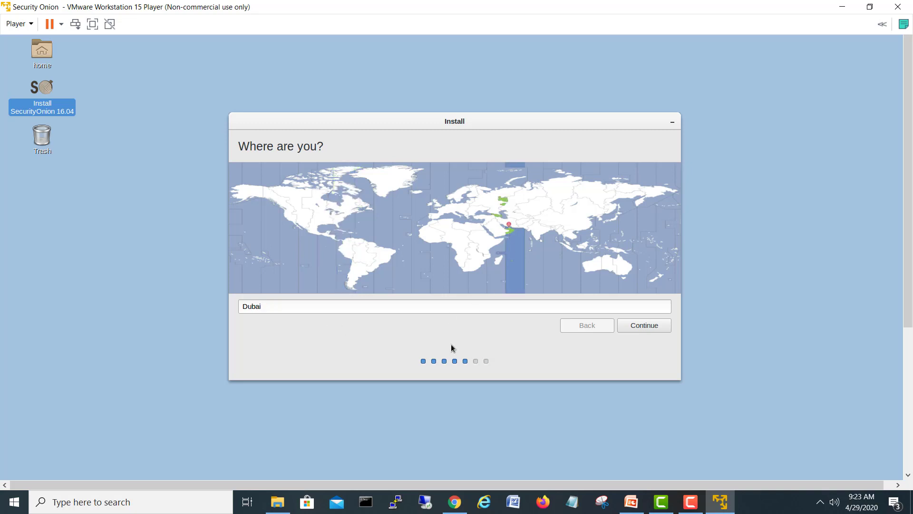
pyautogui.click(635, 328)
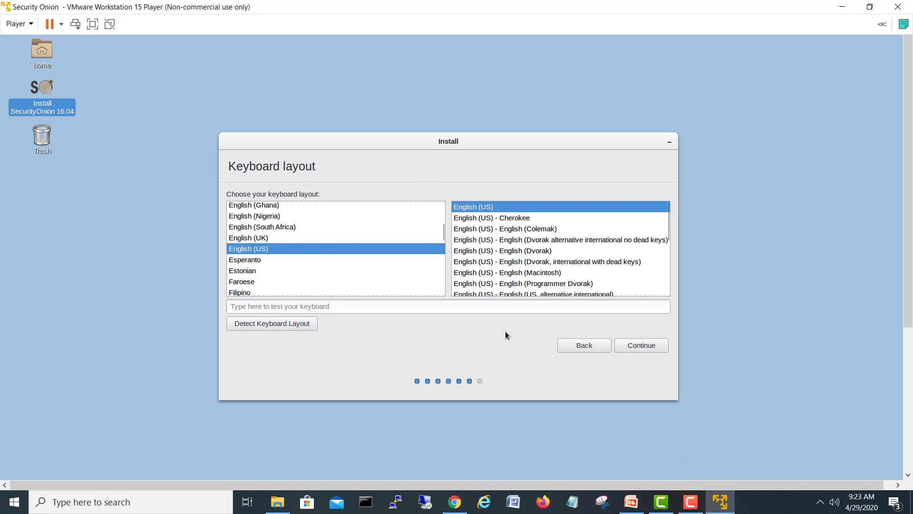
pyautogui.click(628, 345)
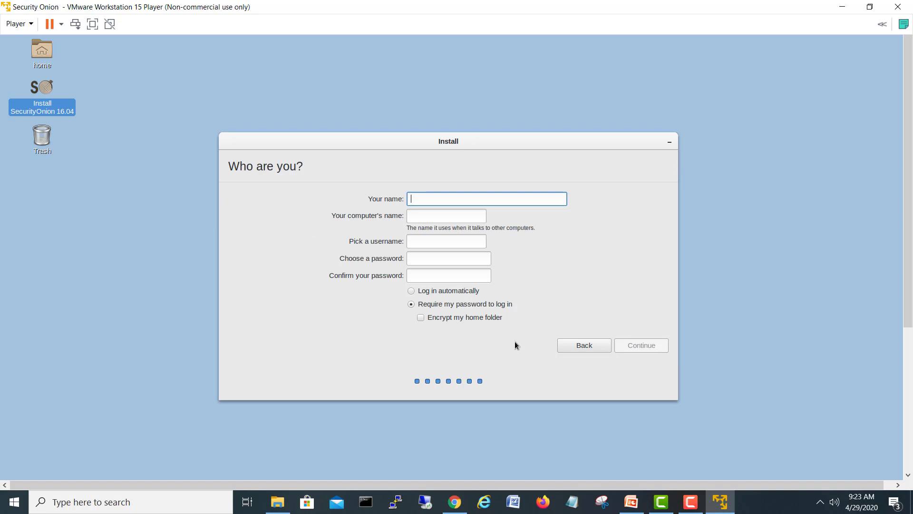
# Step: Enter the account holder's name and change the computer's name to SecurityOnion-machine
pyautogui.write('shehzad')
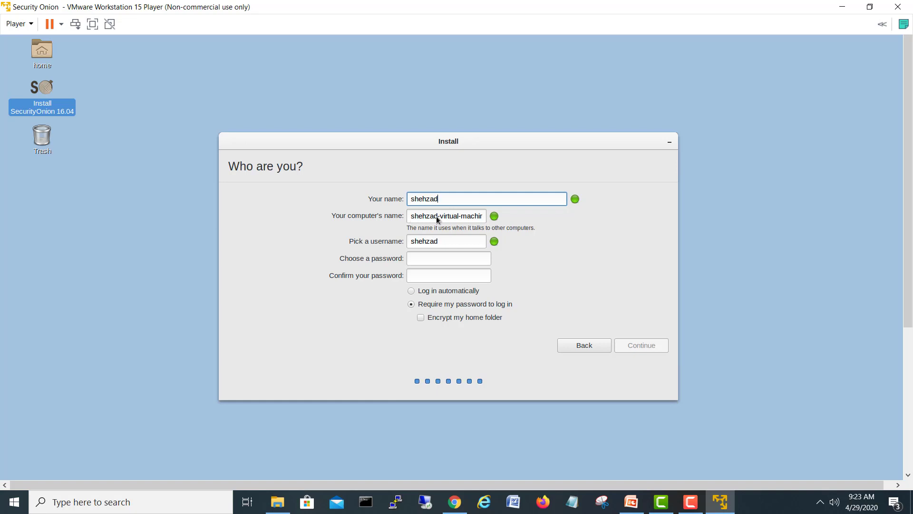
pyautogui.click(460, 217)
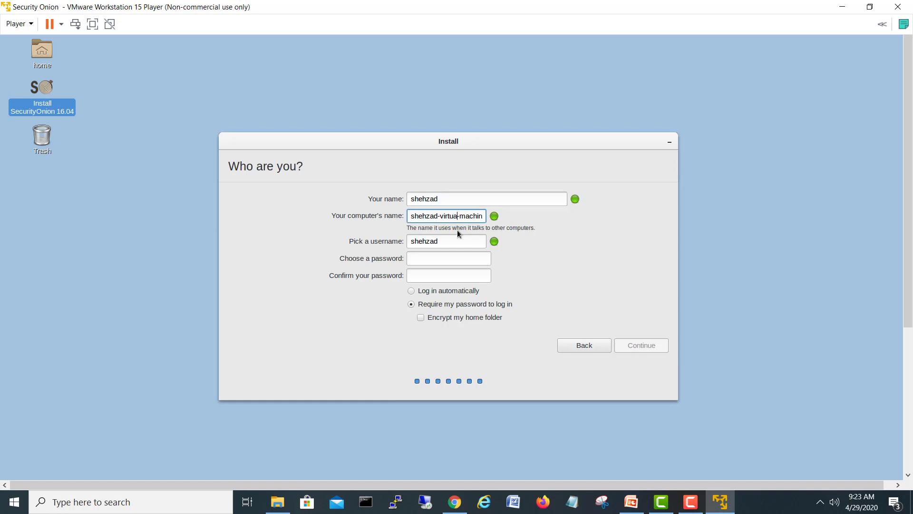
pyautogui.press('BackSpace')
pyautogui.press('BackSpace')
pyautogui.press('BackSpace')
pyautogui.press('BackSpace')
pyautogui.press('BackSpace')
pyautogui.write('Securit')
# Step: Enter and confirm the account password, continue the installation and move the copy progress window clear of the Security Onion logo
pyautogui.click(441, 259)
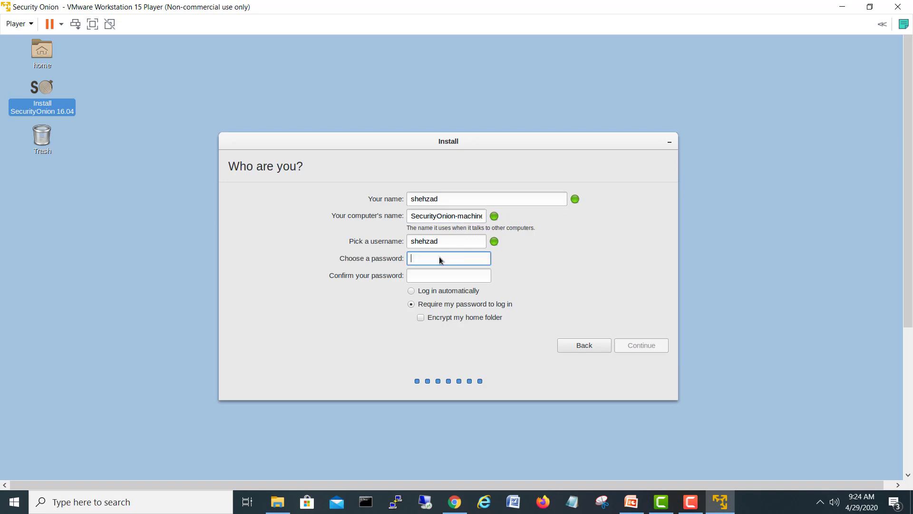
pyautogui.write('••••••')
pyautogui.press('Tab')
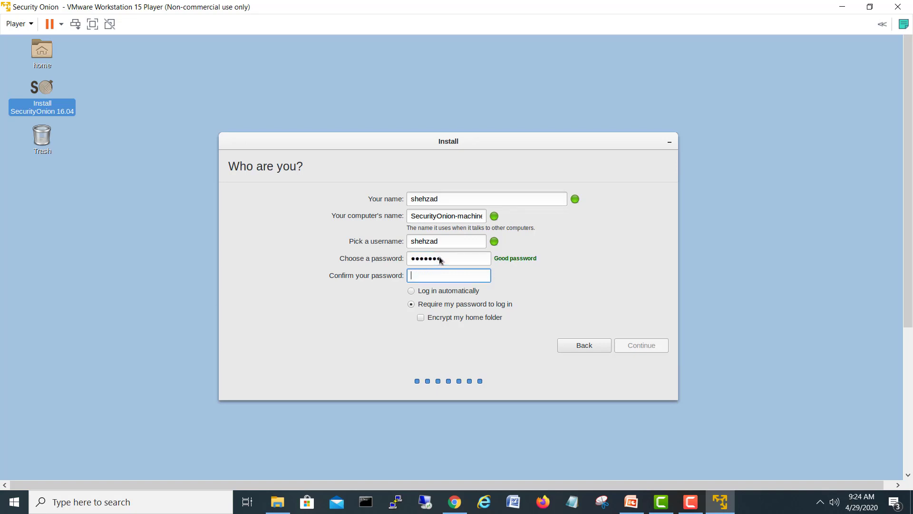
pyautogui.write('•••••••')
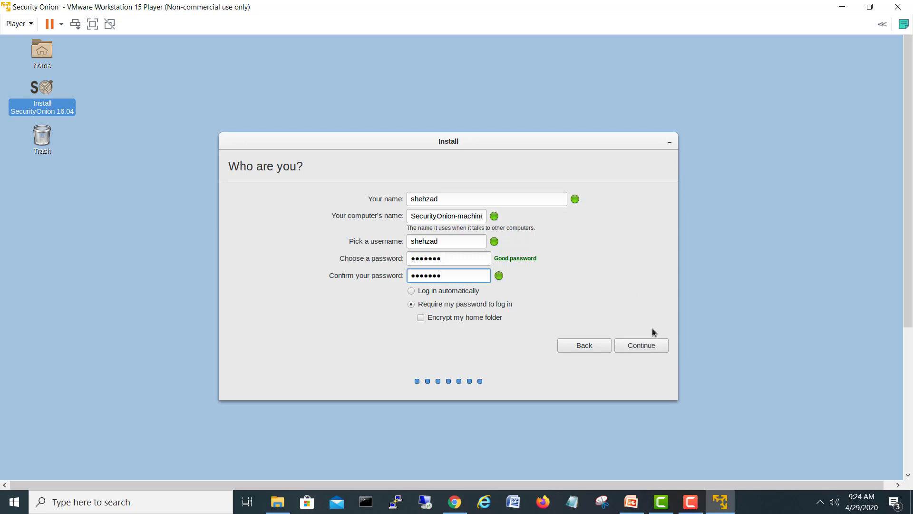
pyautogui.click(649, 347)
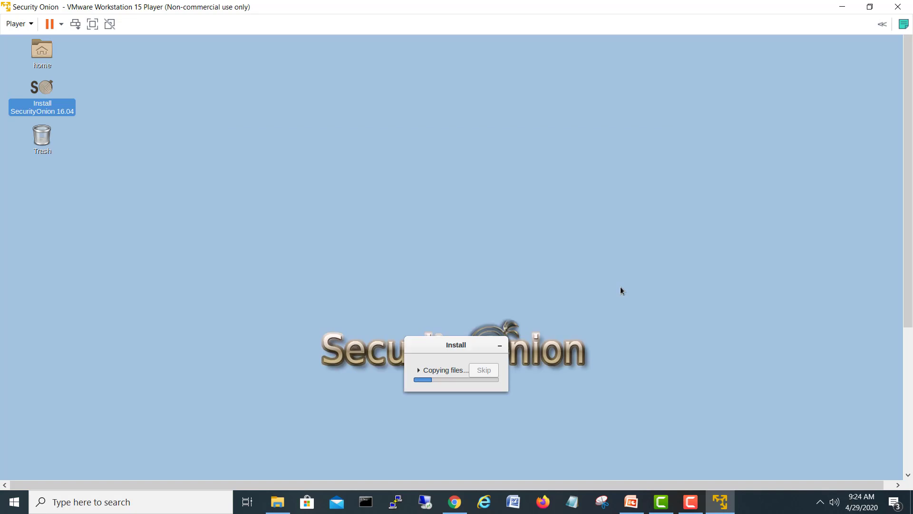
pyautogui.moveTo(439, 342); pyautogui.dragTo(393, 216)
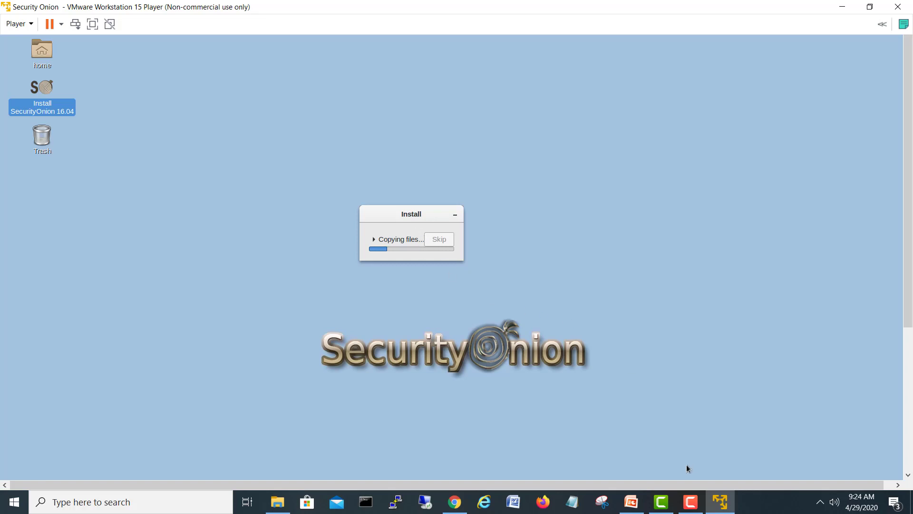
pyautogui.click(690, 501)
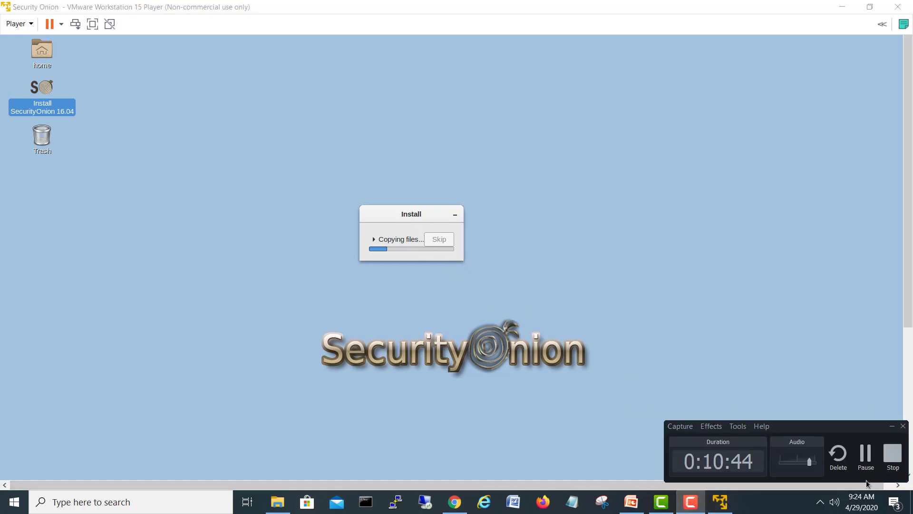
pyautogui.click(865, 454)
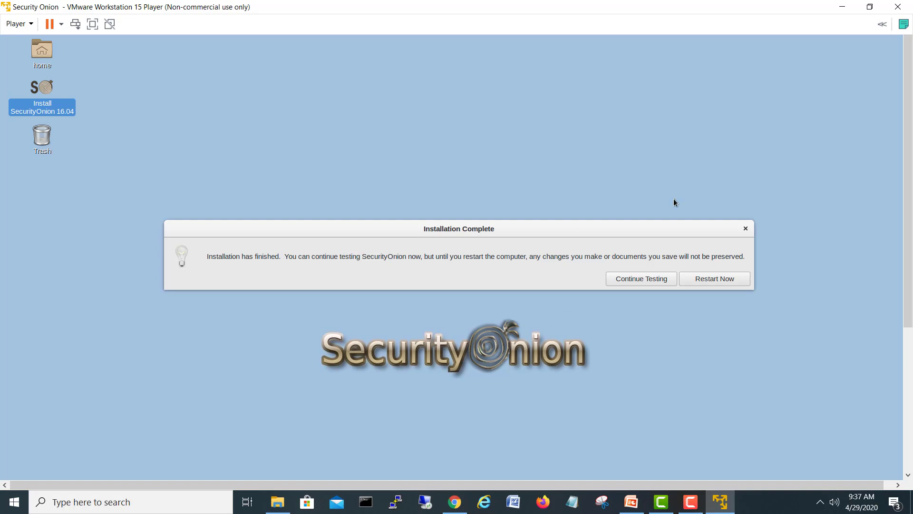
# Step: Restart the newly installed system and disable Connect at power on for the virtual machine's CD/DVD (SATA) drive
pyautogui.click(715, 281)
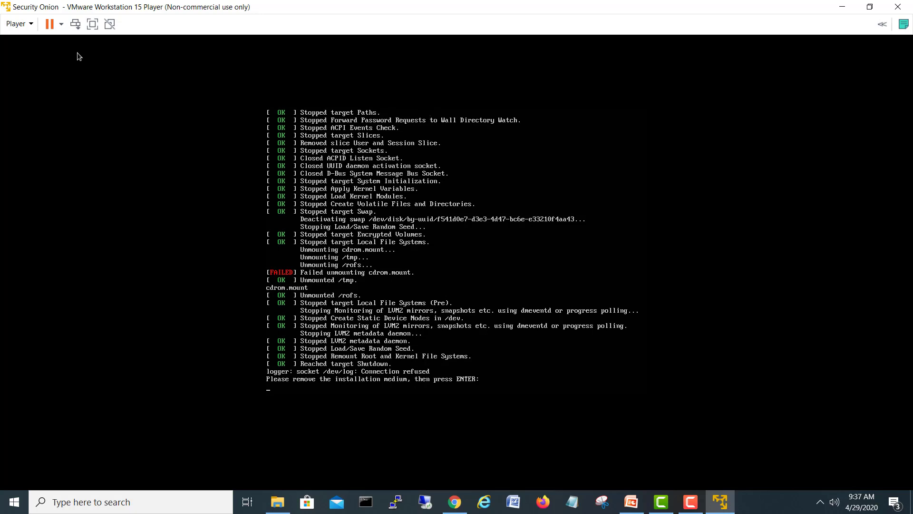
pyautogui.click(60, 24)
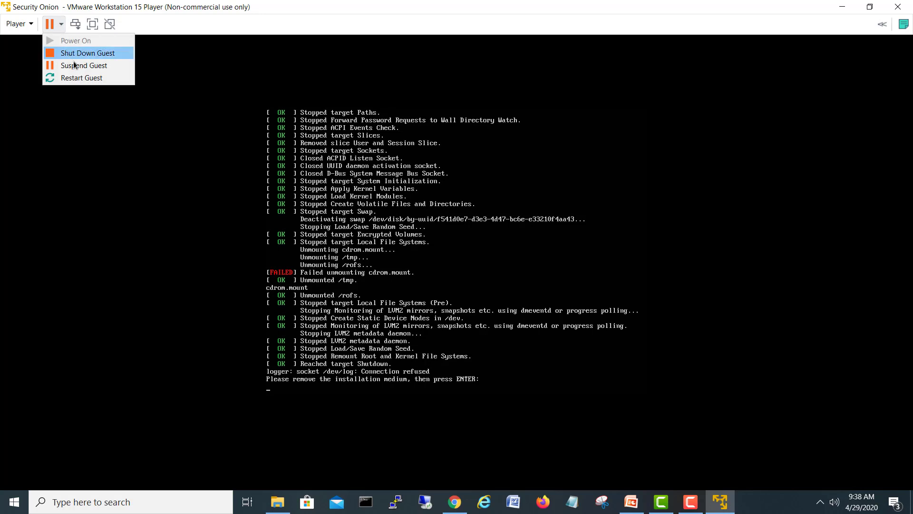
pyautogui.click(30, 26)
pyautogui.moveTo(41, 92)
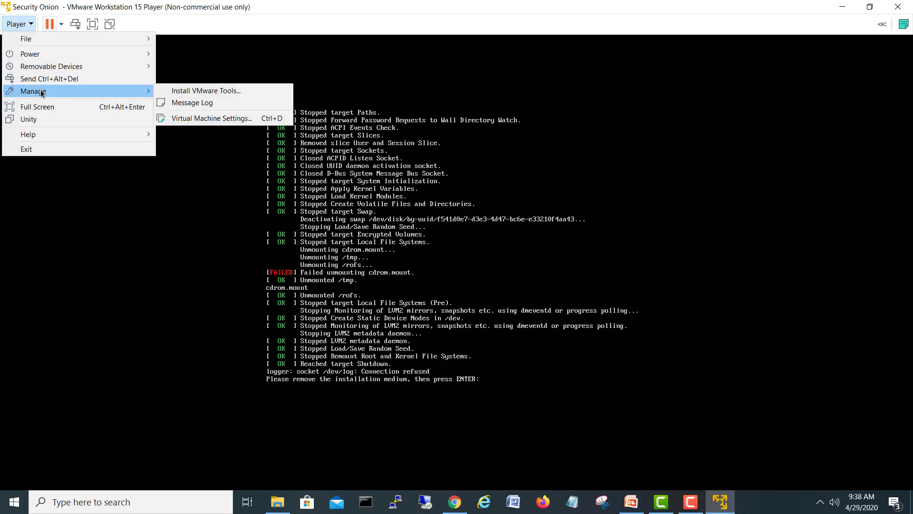
pyautogui.click(208, 120)
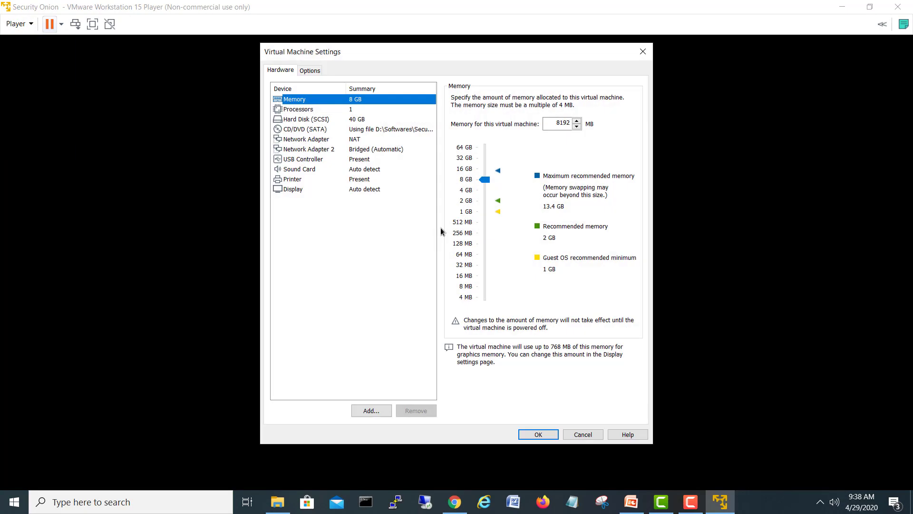
pyautogui.click(317, 130)
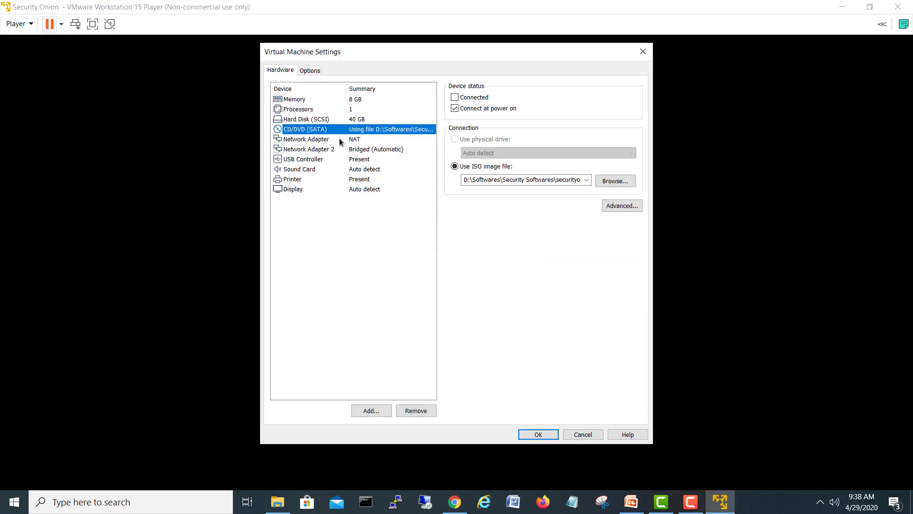
pyautogui.click(489, 108)
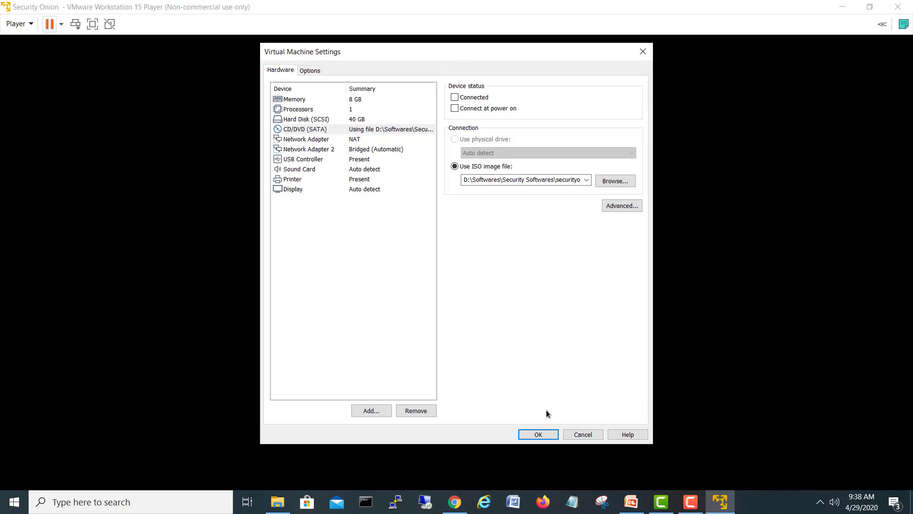
pyautogui.click(539, 434)
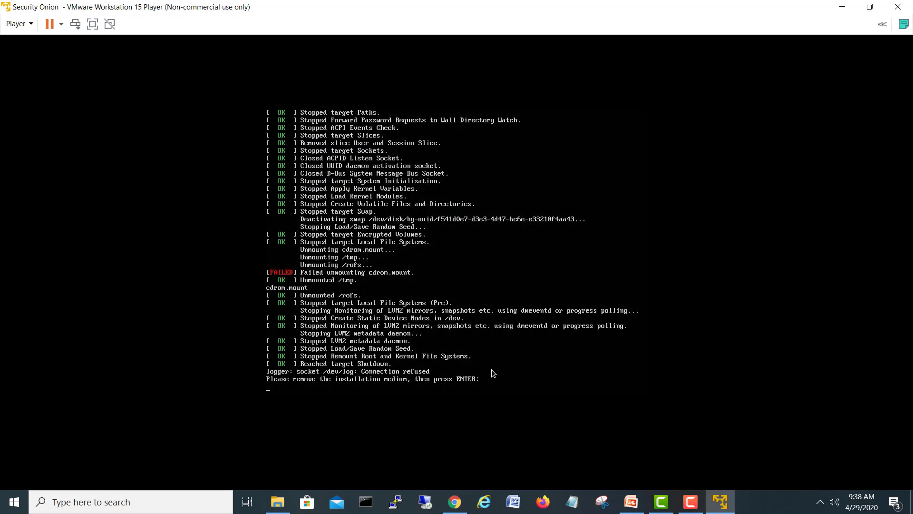
# Step: Continue the restart, boot SecurityOnion 16.04.6.5 GNU/Linux and log in with the account's username and password
pyautogui.press('Return')
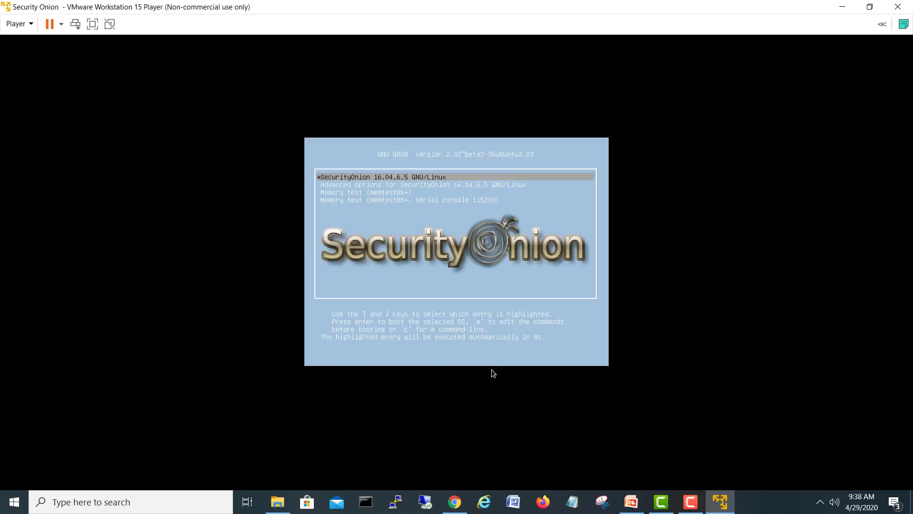
pyautogui.press('Return')
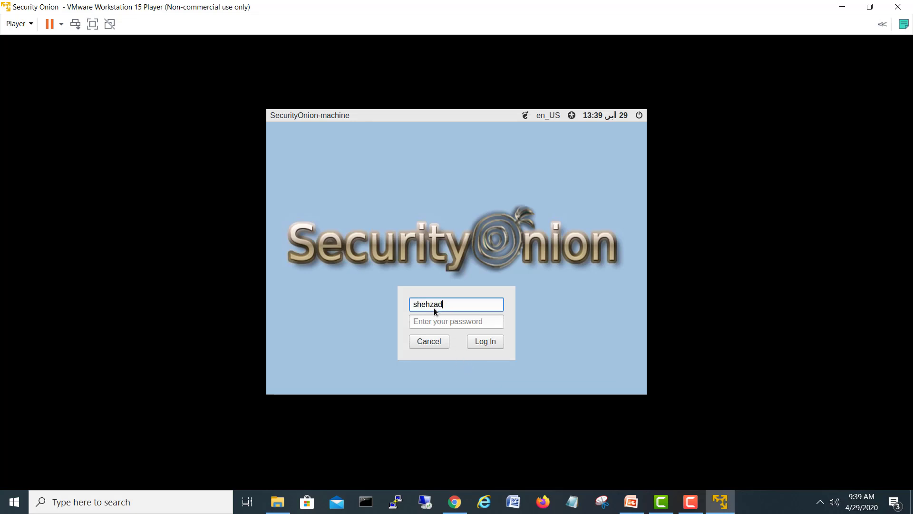
pyautogui.press('Tab')
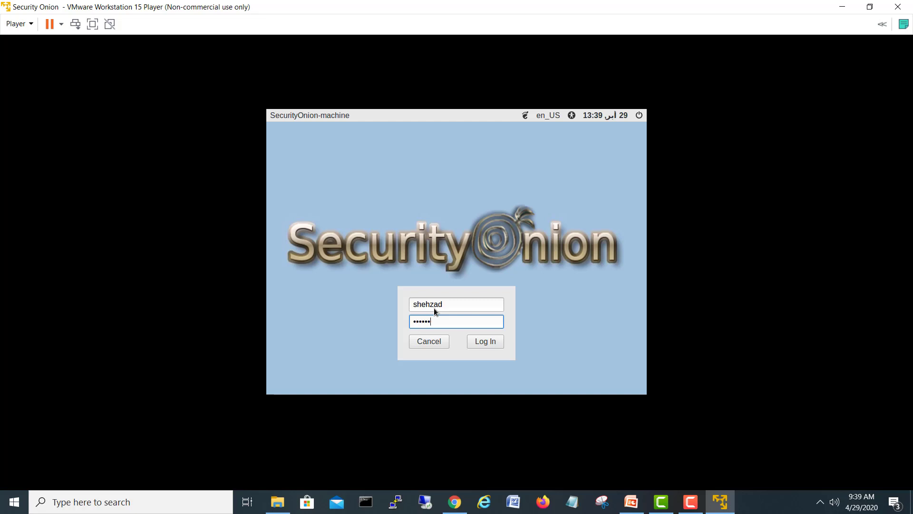
pyautogui.click(497, 342)
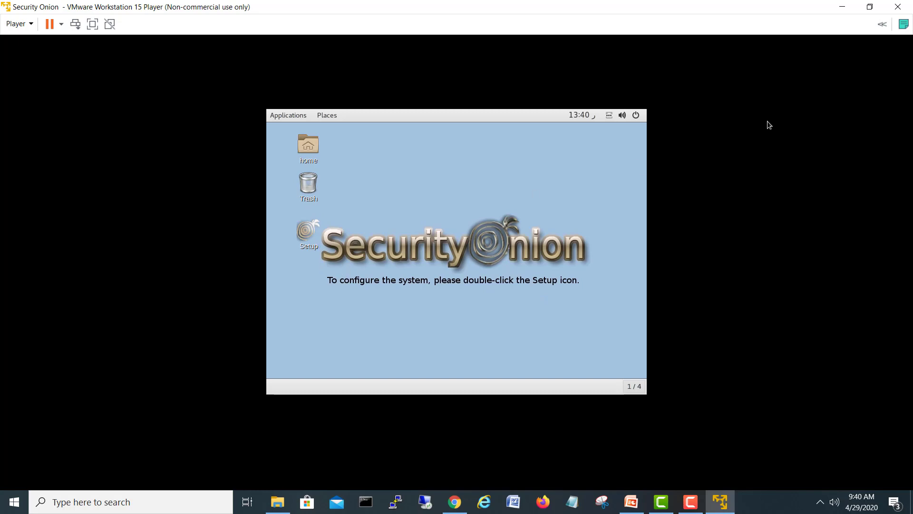
# Step: Restore the virtual machine window to its smaller size and maximize it again
pyautogui.click(869, 7)
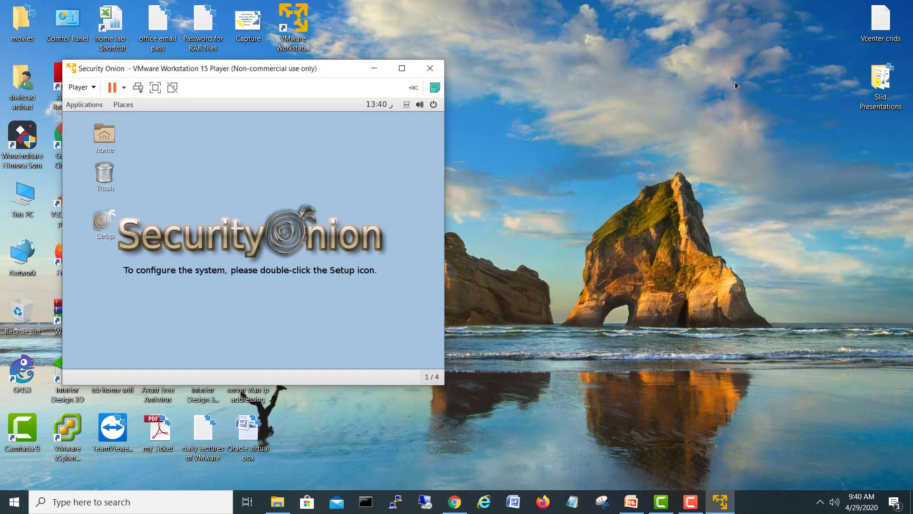
pyautogui.click(403, 71)
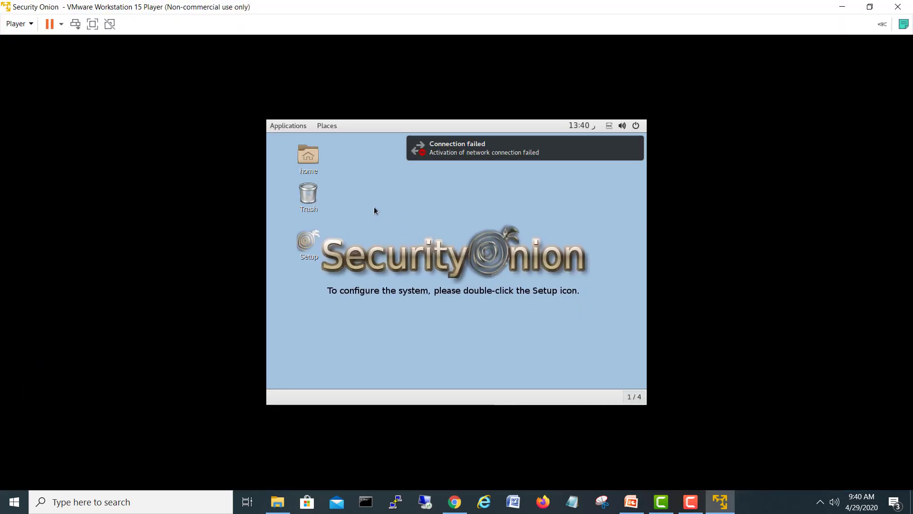
# Step: Open Xfce Terminal in the guest and list the available display resolutions with xrandr
pyautogui.click(279, 128)
pyautogui.moveTo(296, 195)
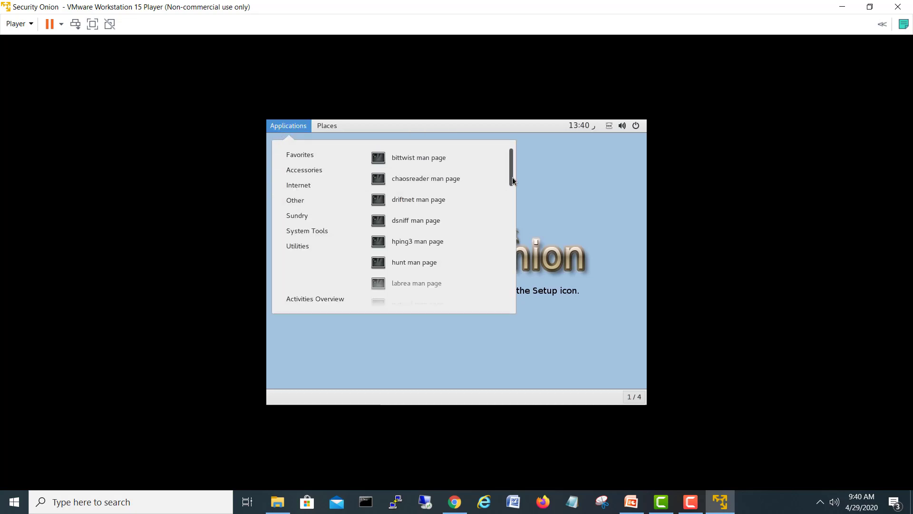
pyautogui.moveTo(512, 177); pyautogui.dragTo(509, 296)
pyautogui.click(453, 263)
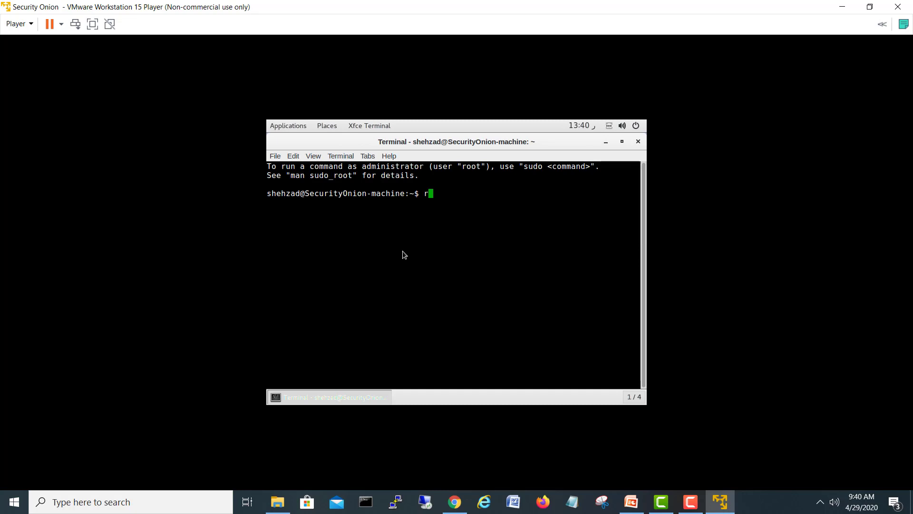
pyautogui.write('xrandr')
pyautogui.press('Return')
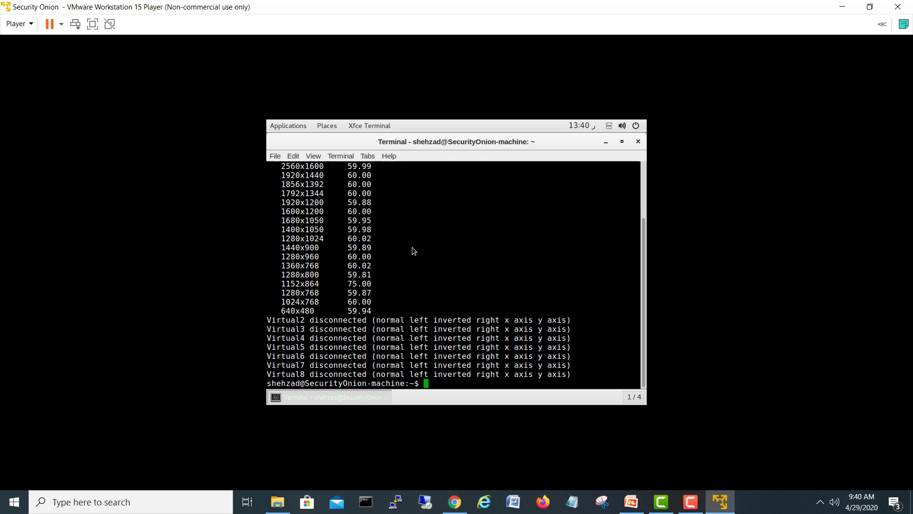
# Step: Set the guest display to 1920x1200 with xrandr -s 1920x1200, and close the terminal window
pyautogui.write('xrandr -s')
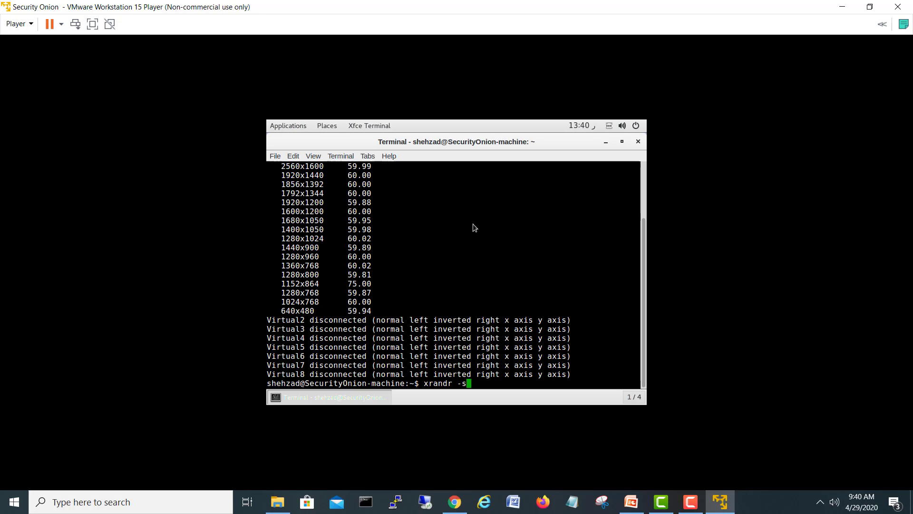
pyautogui.write('920x')
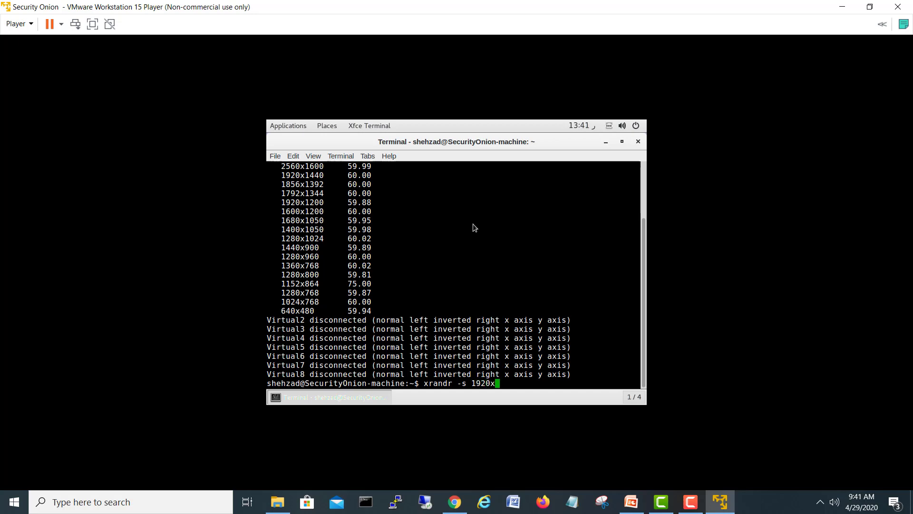
pyautogui.write('1')
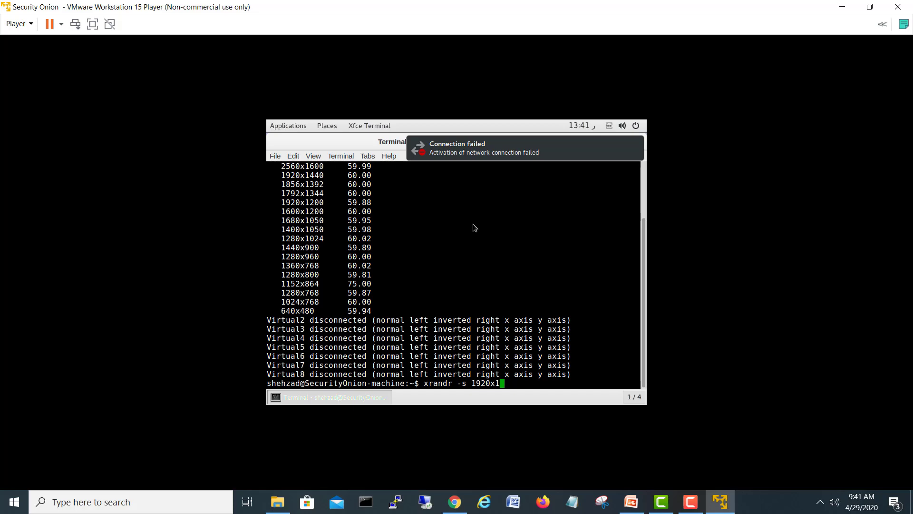
pyautogui.write('200')
pyautogui.press('Return')
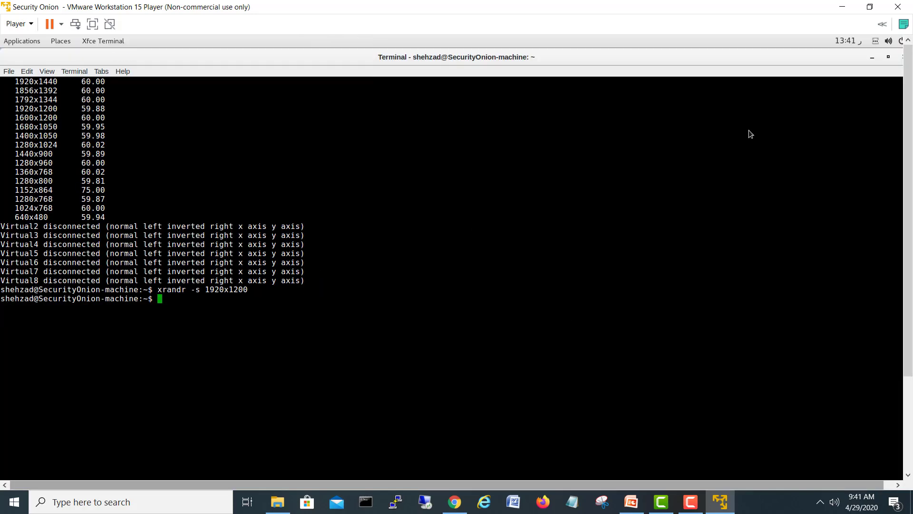
pyautogui.click(887, 58)
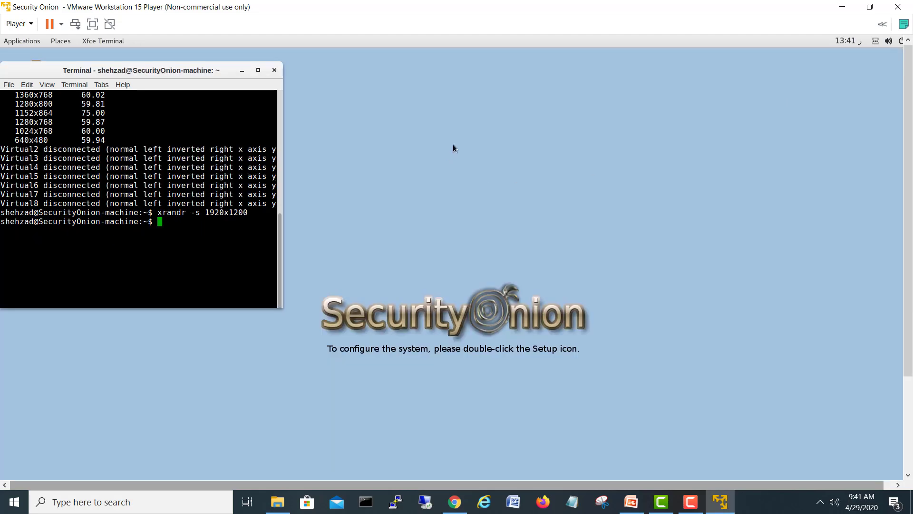
pyautogui.click(273, 70)
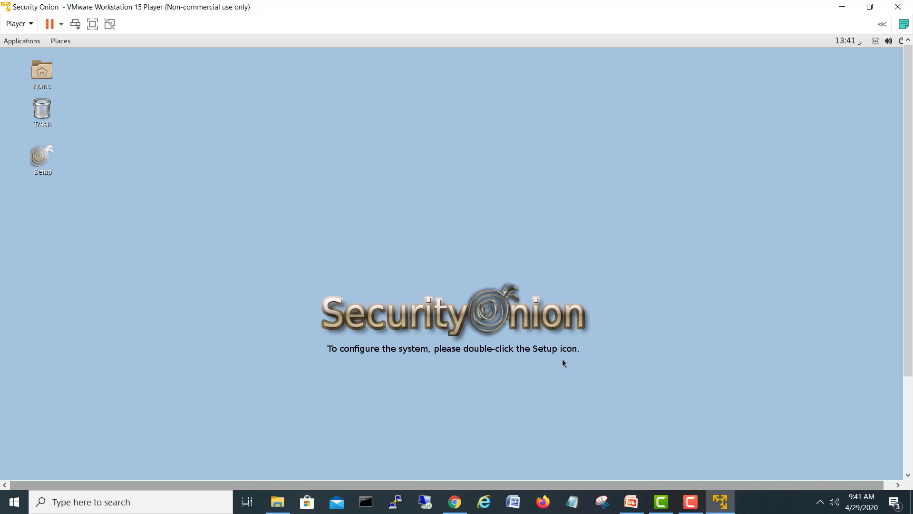
# Step: Launch Security Onion Setup from the desktop and authorize it with the account password
pyautogui.doubleClick(41, 158)
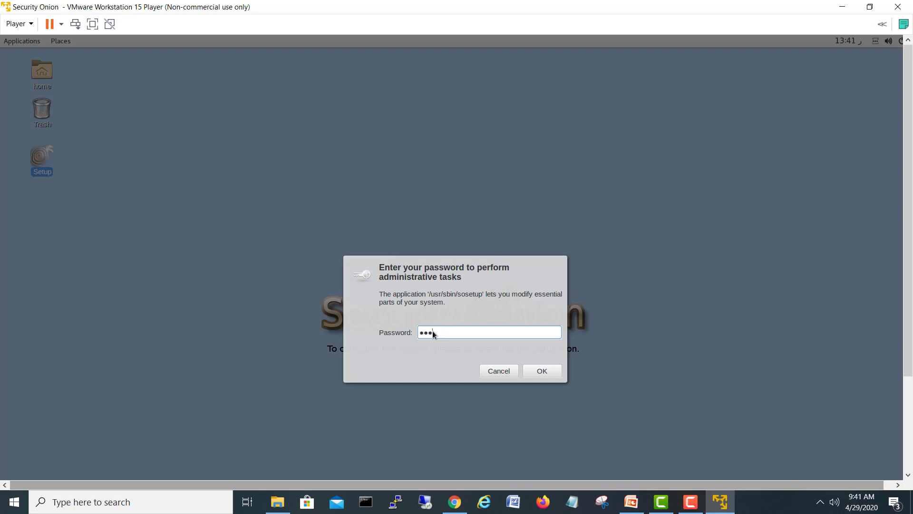
pyautogui.write('****')
pyautogui.click(540, 370)
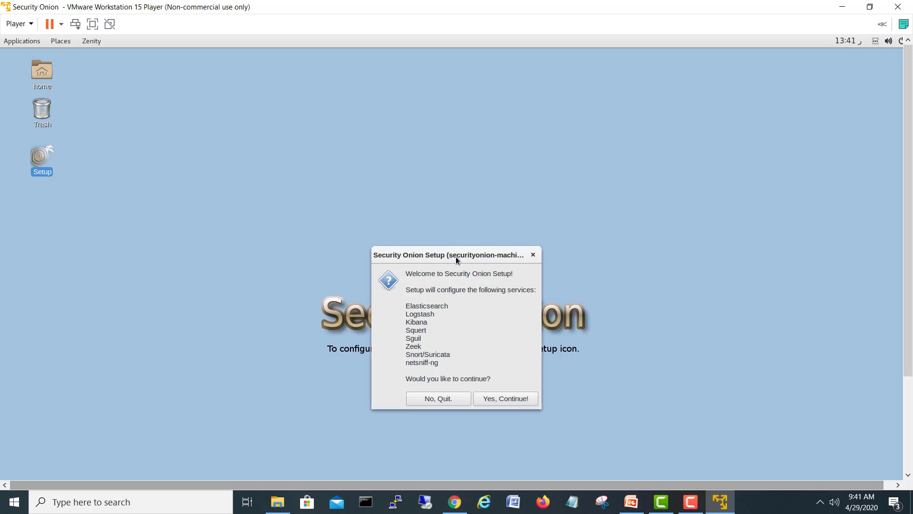
# Step: Move the Setup welcome dialog off the desktop logo, review the services it lists and agree to continue
pyautogui.moveTo(455, 259); pyautogui.dragTo(427, 176)
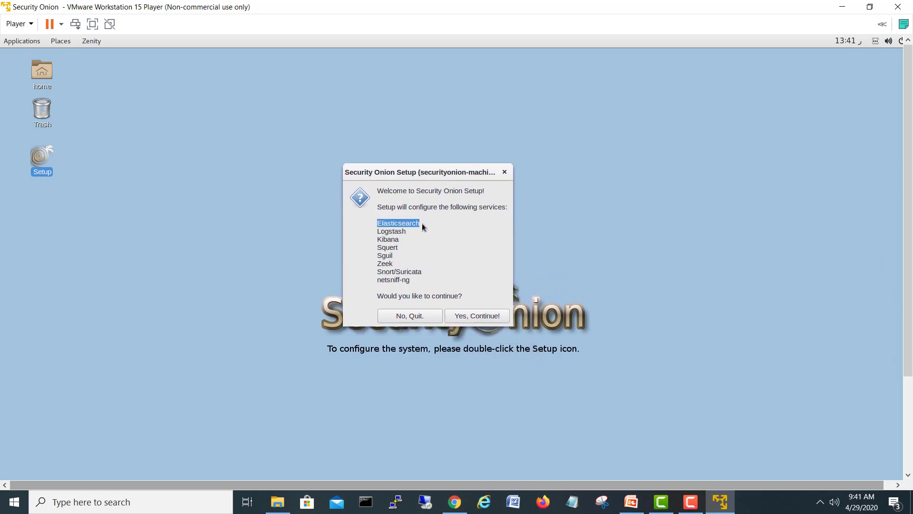
pyautogui.moveTo(378, 230); pyautogui.dragTo(416, 234)
pyautogui.click(434, 222)
pyautogui.click(481, 319)
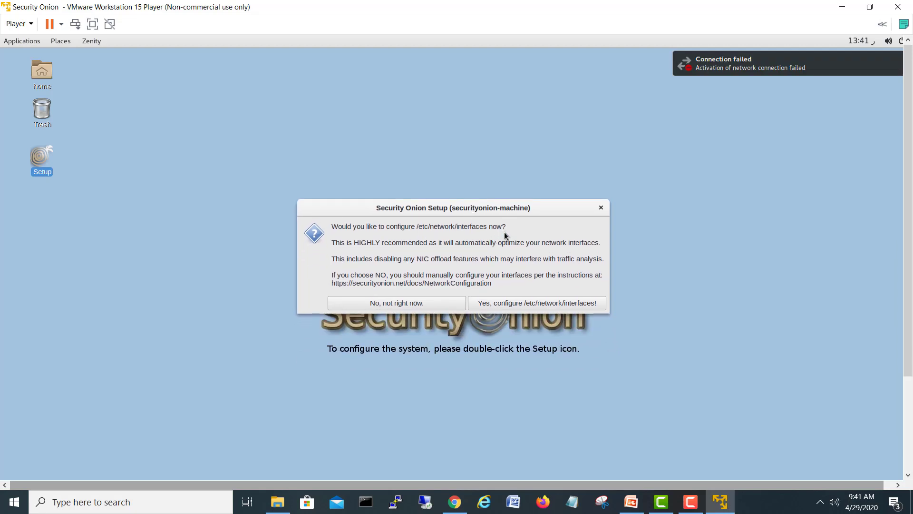
# Step: Agree to configure /etc/network/interfaces and choose ens33 as the management interface
pyautogui.click(731, 56)
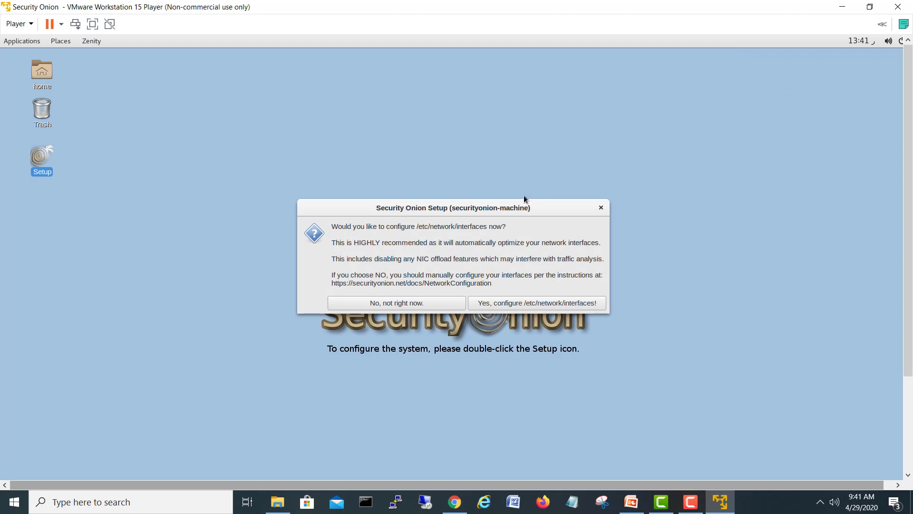
pyautogui.click(553, 305)
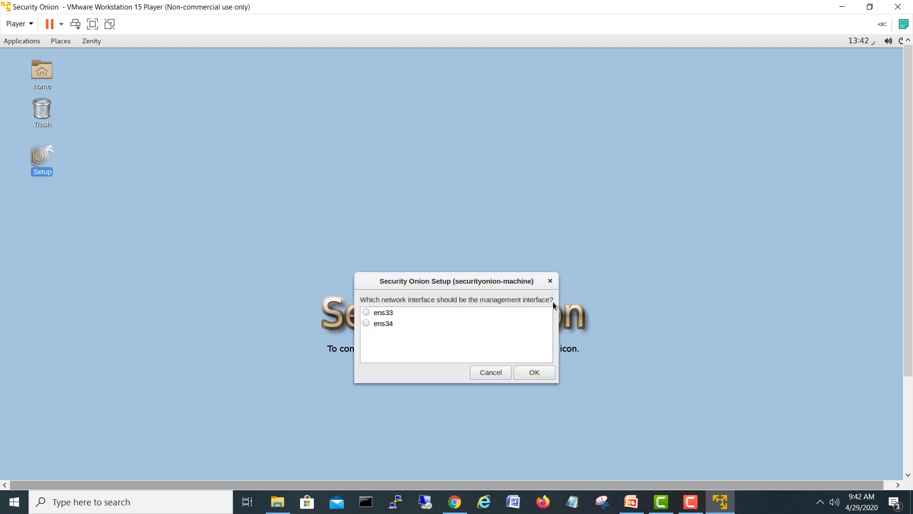
pyautogui.moveTo(501, 282); pyautogui.dragTo(497, 207)
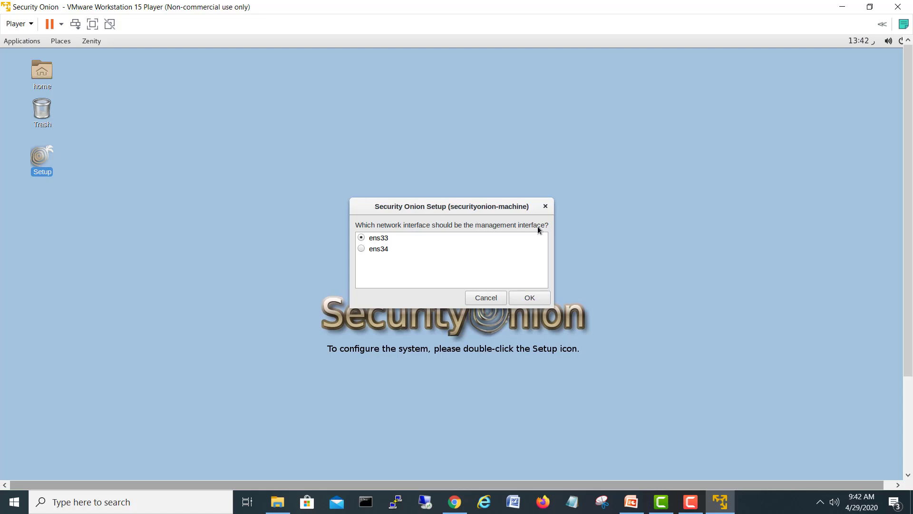
pyautogui.click(532, 297)
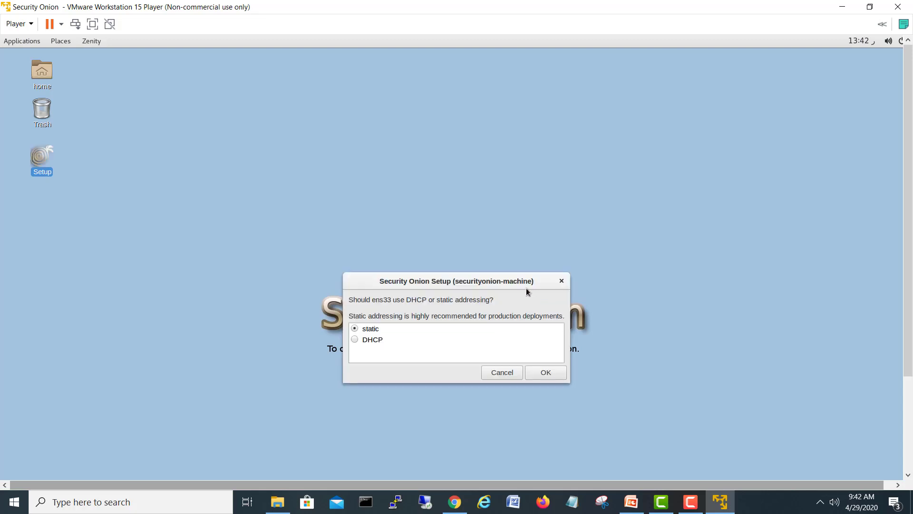
# Step: Choose static addressing for ens33 and set the management IP address to 192.168.100.155
pyautogui.moveTo(479, 282); pyautogui.dragTo(449, 190)
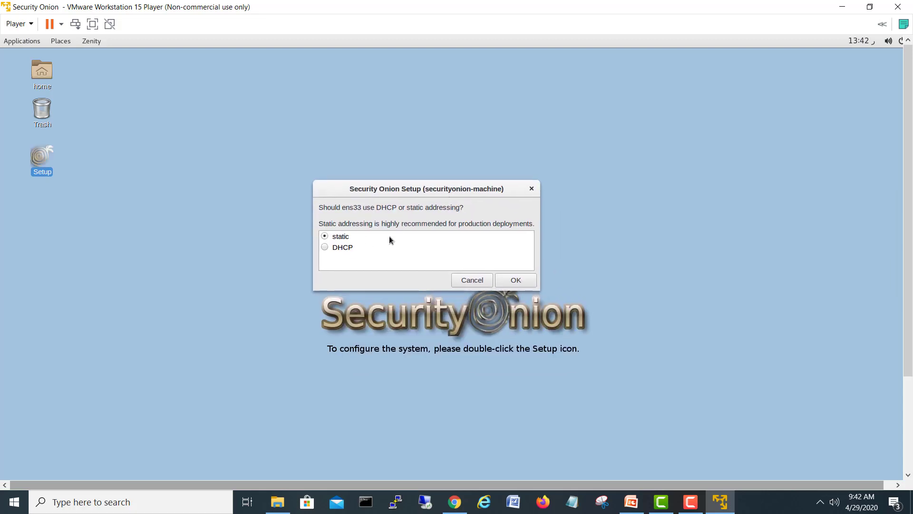
pyautogui.click(524, 285)
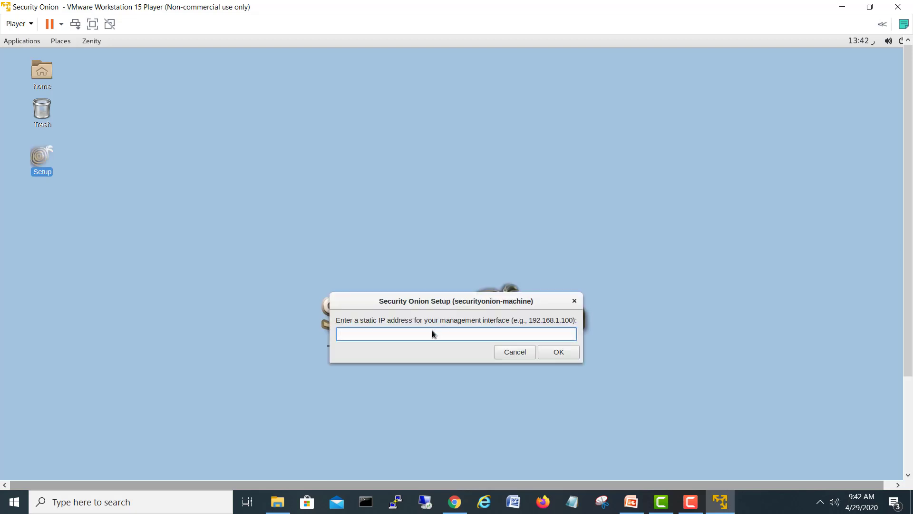
pyautogui.press('Tab')
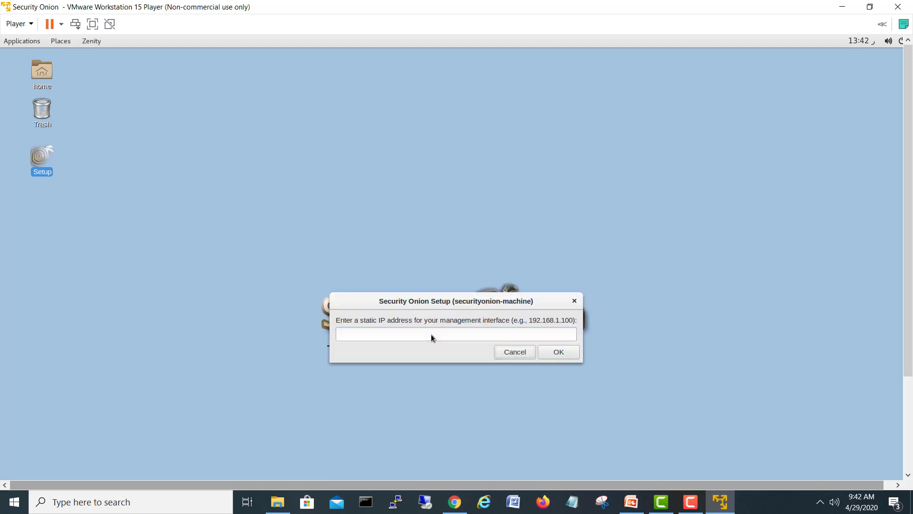
pyautogui.press('Tab')
pyautogui.press('Tab')
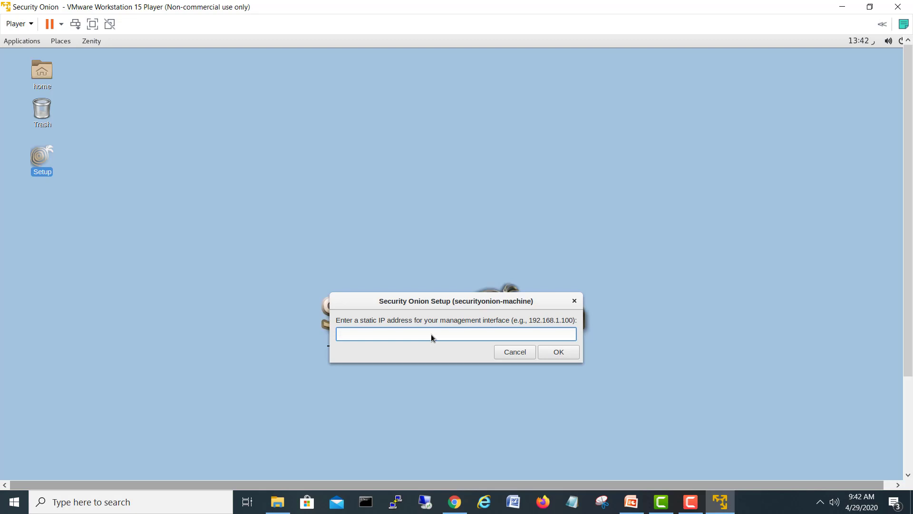
pyautogui.write('192.168.100.155')
pyautogui.click(562, 355)
# Step: Set the subnet mask to 255.255.255.0 and the gateway IP address to 192.168.100.1
pyautogui.write('2')
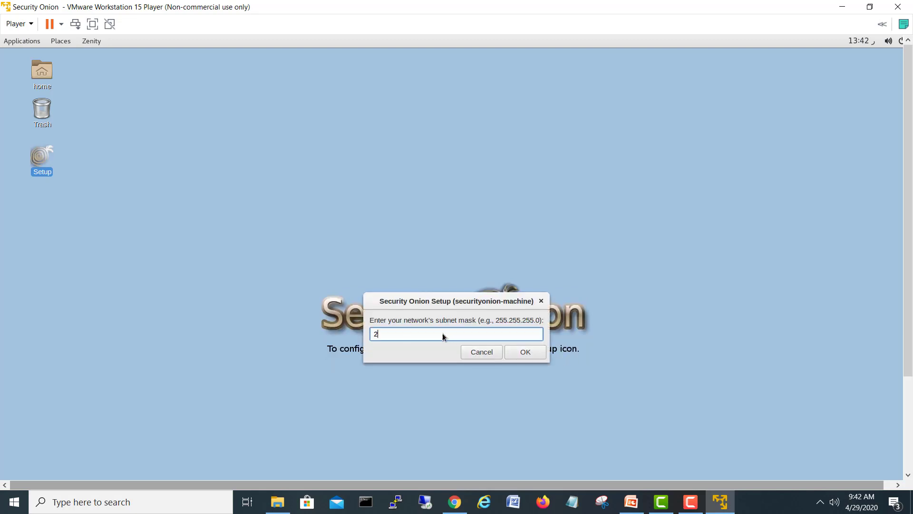
pyautogui.write('55.255.255.0')
pyautogui.click(525, 351)
pyautogui.write('1')
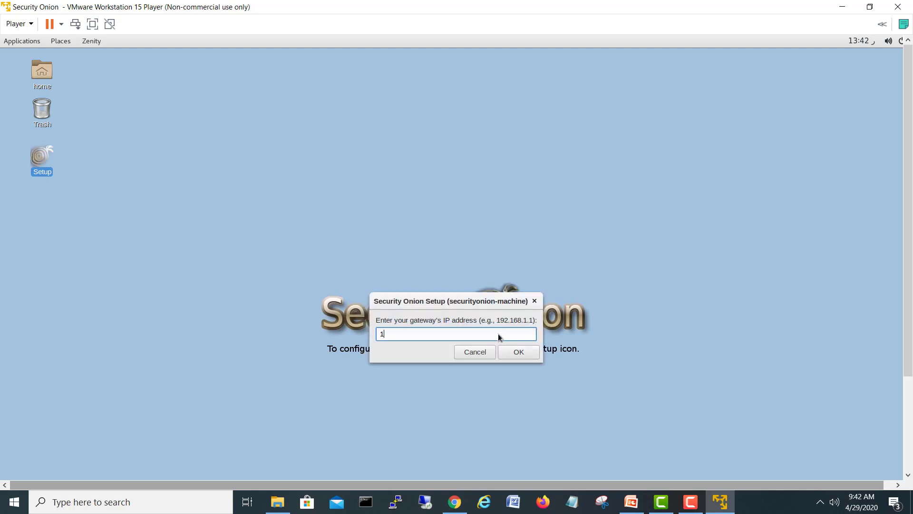
pyautogui.write('92.168.100.1')
pyautogui.click(528, 351)
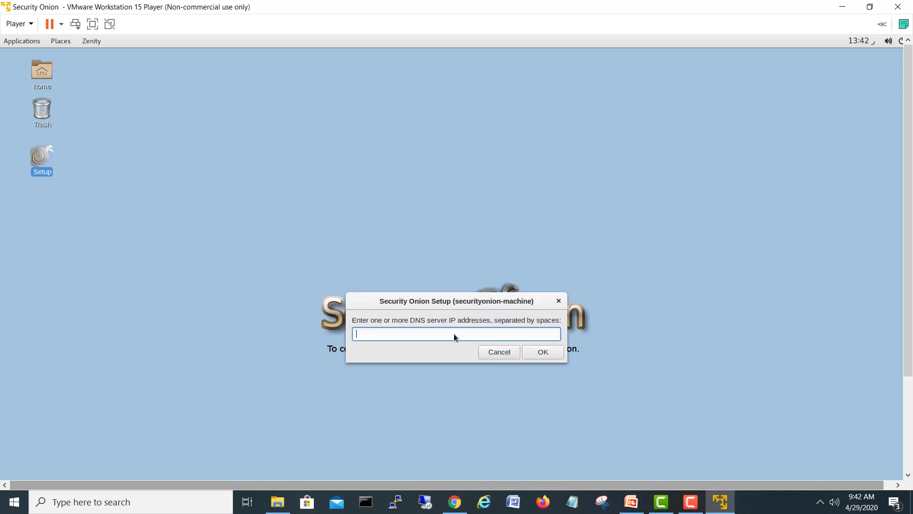
# Step: Set the DNS server to 192.168.100.102 and the local domain name to homelab.local
pyautogui.write('192.168.100.102')
pyautogui.click(554, 356)
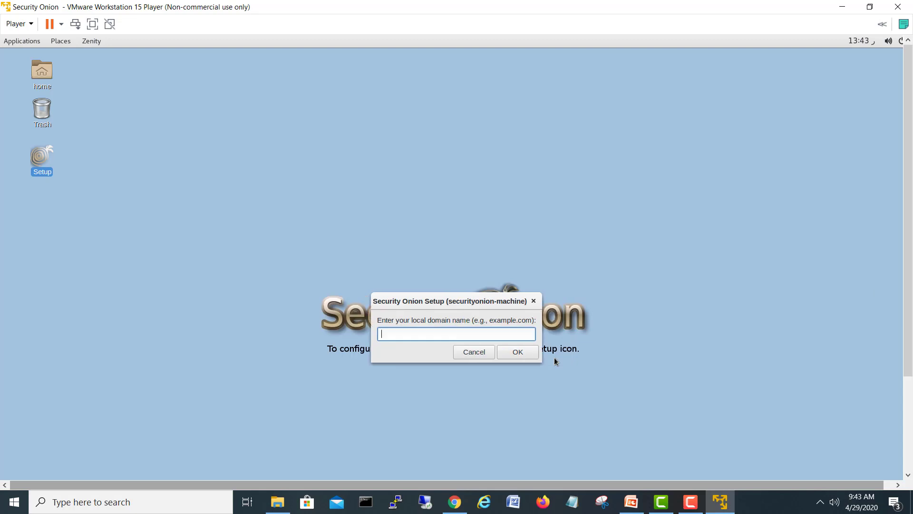
pyautogui.write('hoemlab')
pyautogui.press('BackSpace')
pyautogui.press('BackSpace')
pyautogui.press('BackSpace')
pyautogui.press('BackSpace')
pyautogui.press('BackSpace')
pyautogui.write('melab.loca')
pyautogui.click(515, 353)
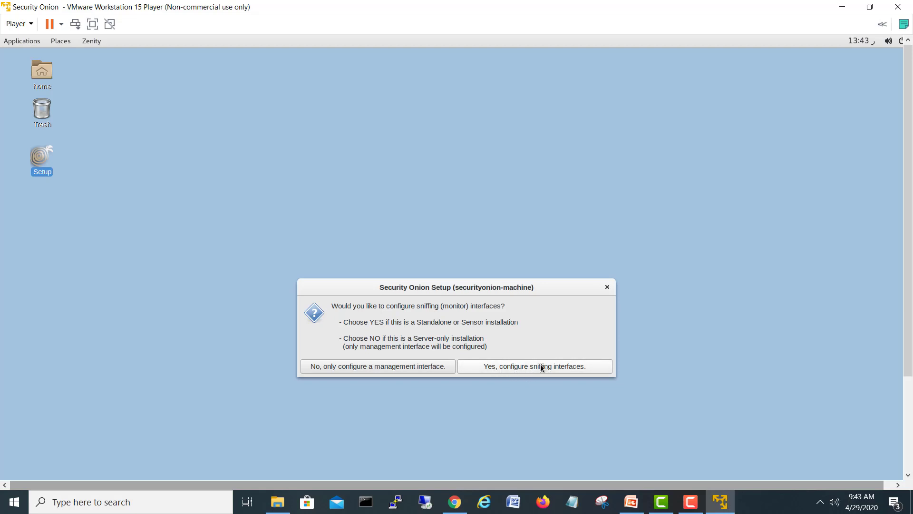
# Step: Configure ens34 as the sniffing interface, then review the summarized network settings and accept the changes
pyautogui.click(549, 367)
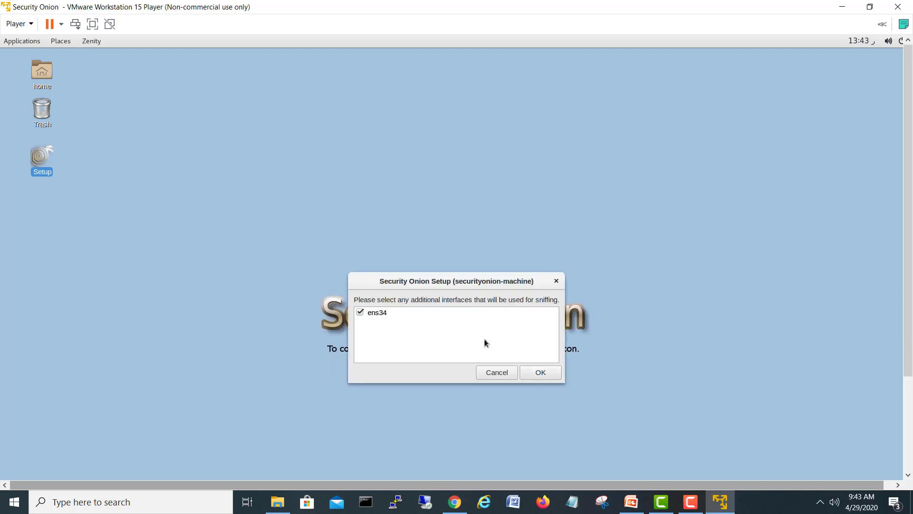
pyautogui.click(549, 374)
pyautogui.moveTo(505, 258); pyautogui.dragTo(503, 158)
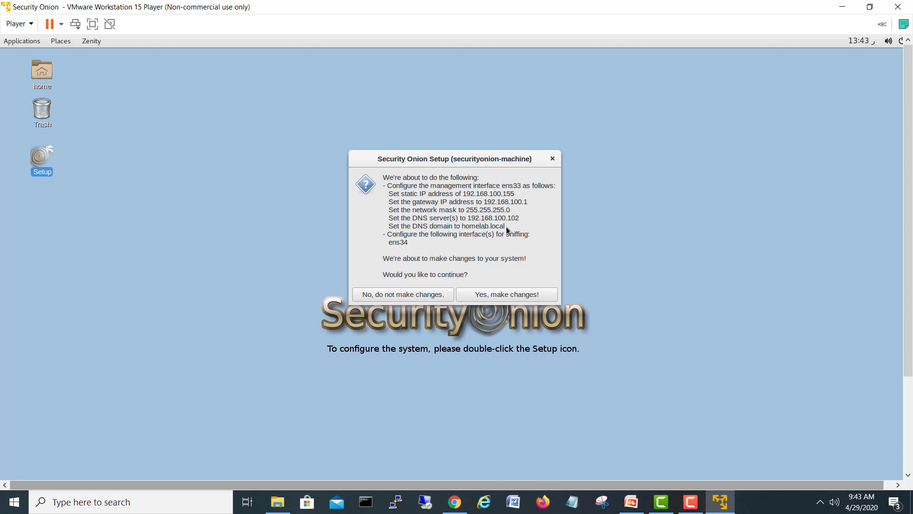
pyautogui.moveTo(505, 225); pyautogui.dragTo(380, 186)
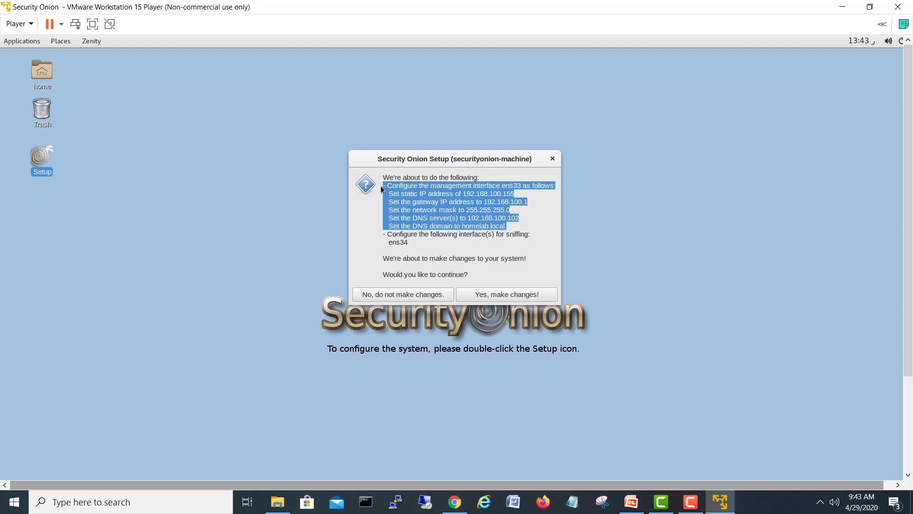
pyautogui.moveTo(391, 236); pyautogui.dragTo(418, 243)
pyautogui.click(434, 248)
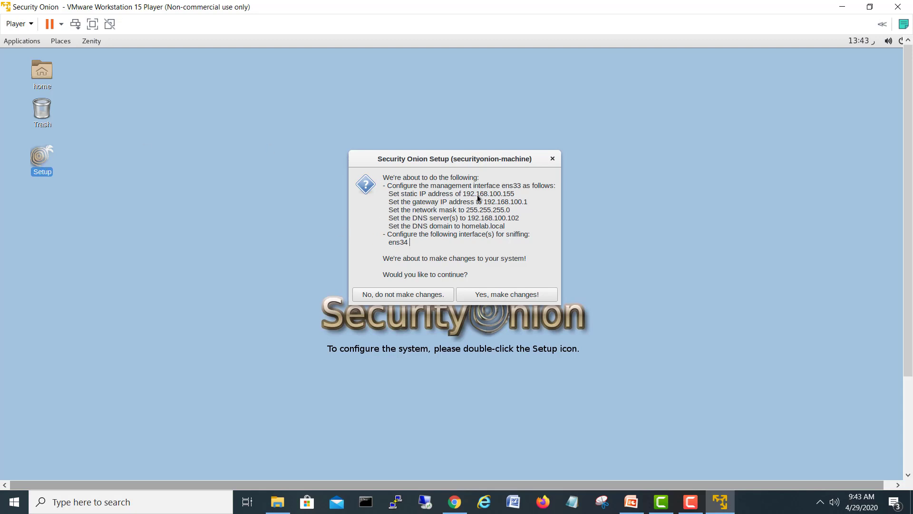
pyautogui.click(513, 294)
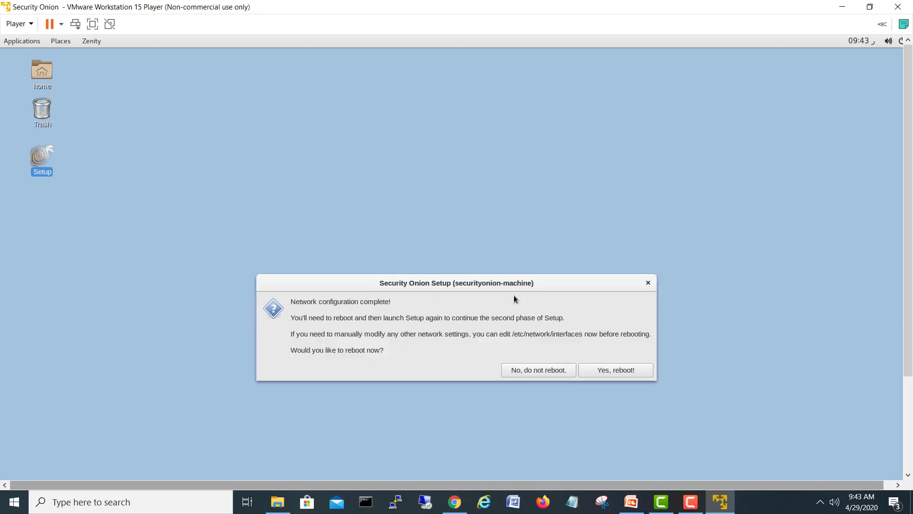
# Step: Move the network completion dialog off the desktop logo and reboot the virtual machine
pyautogui.moveTo(498, 284); pyautogui.dragTo(464, 167)
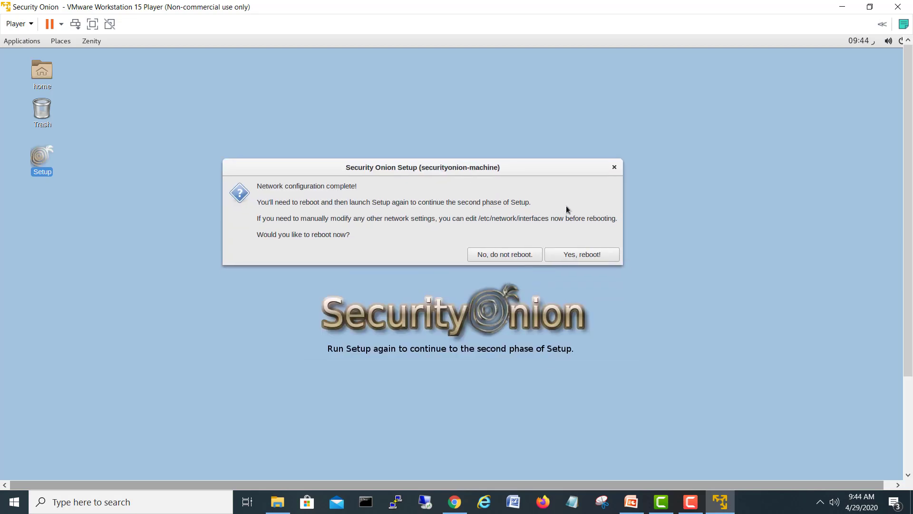
pyautogui.click(582, 255)
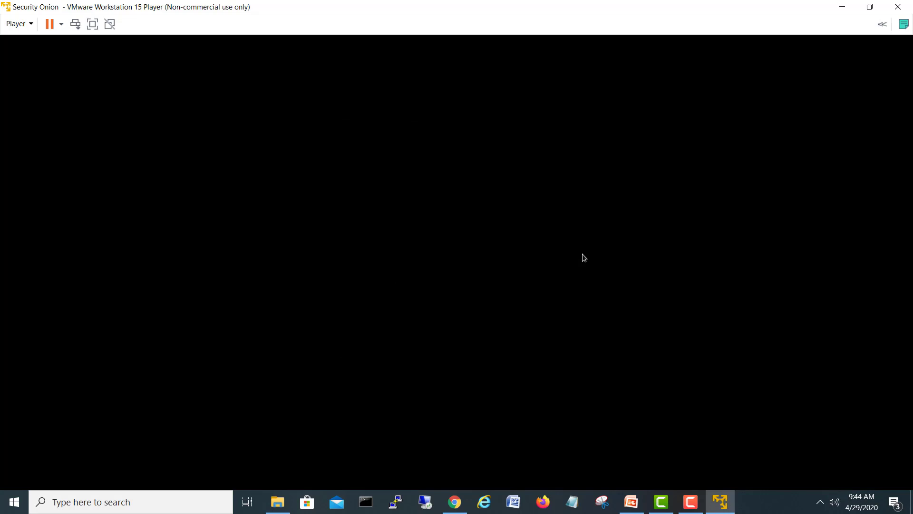
pyautogui.press('Return')
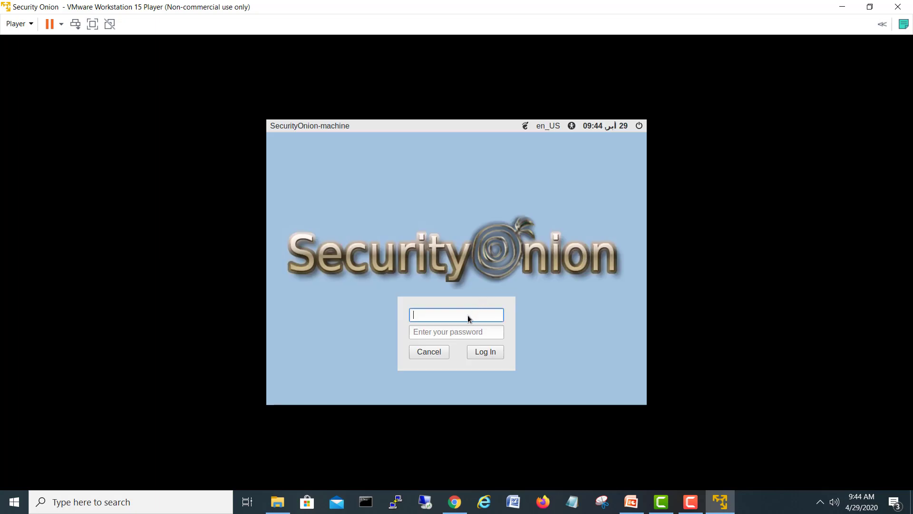
# Step: Log in to the rebooted guest with the account username and password
pyautogui.write('shehzad')
pyautogui.press('Tab')
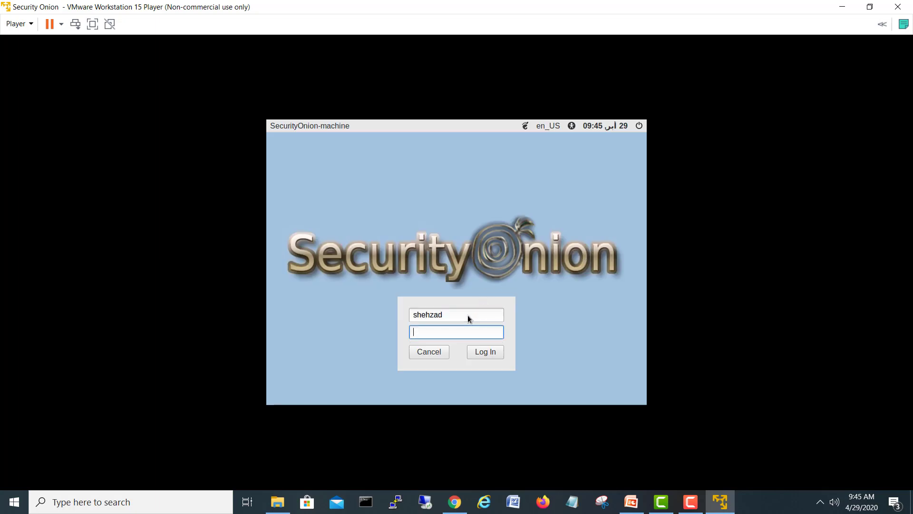
pyautogui.write('*******')
pyautogui.click(486, 353)
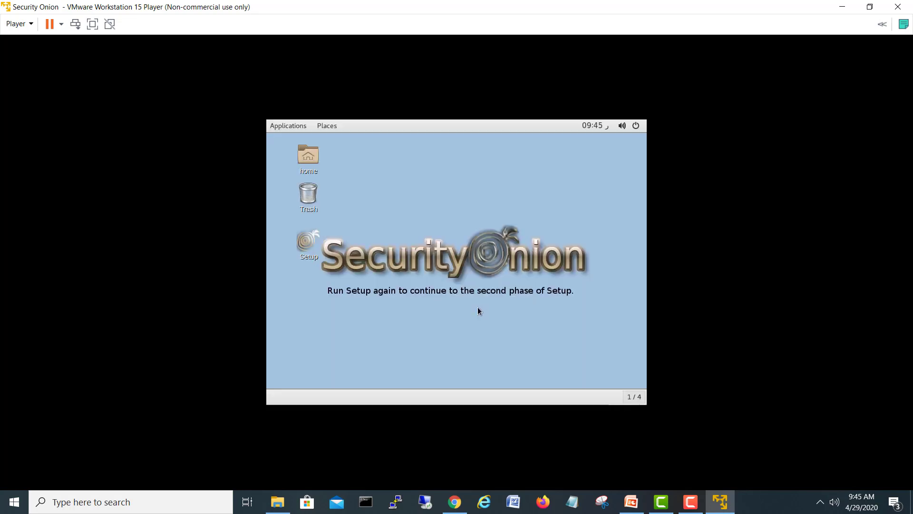
# Step: Open Xfce Terminal and list the guest's available display resolutions with xrandr
pyautogui.click(282, 126)
pyautogui.moveTo(301, 202)
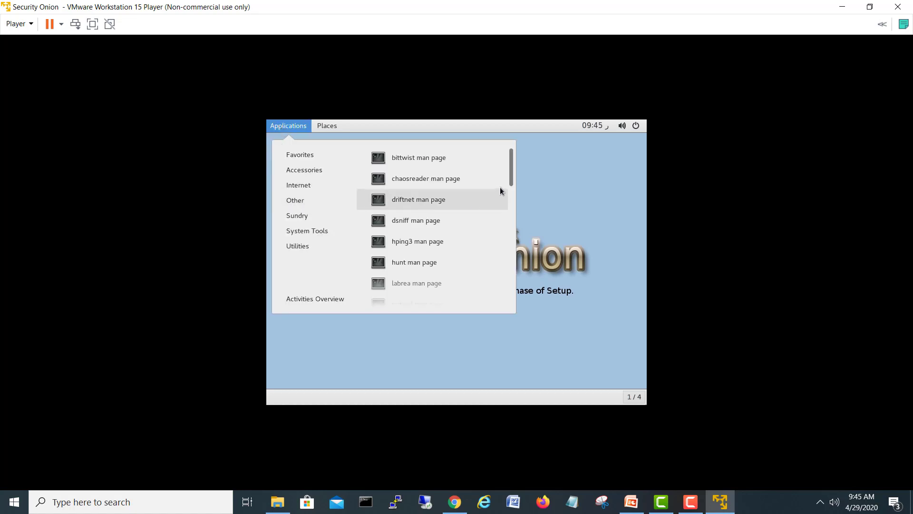
pyautogui.moveTo(512, 175); pyautogui.dragTo(512, 304)
pyautogui.click(437, 249)
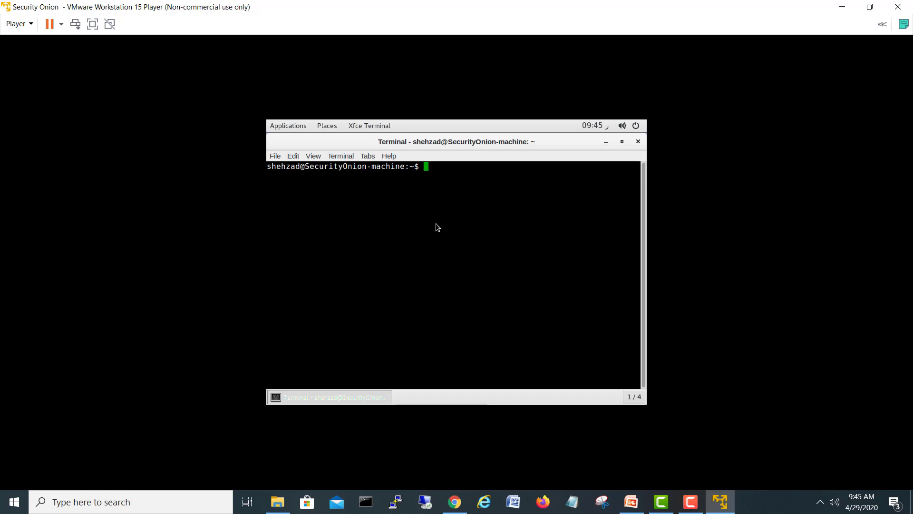
pyautogui.write('xrandr')
pyautogui.press('Return')
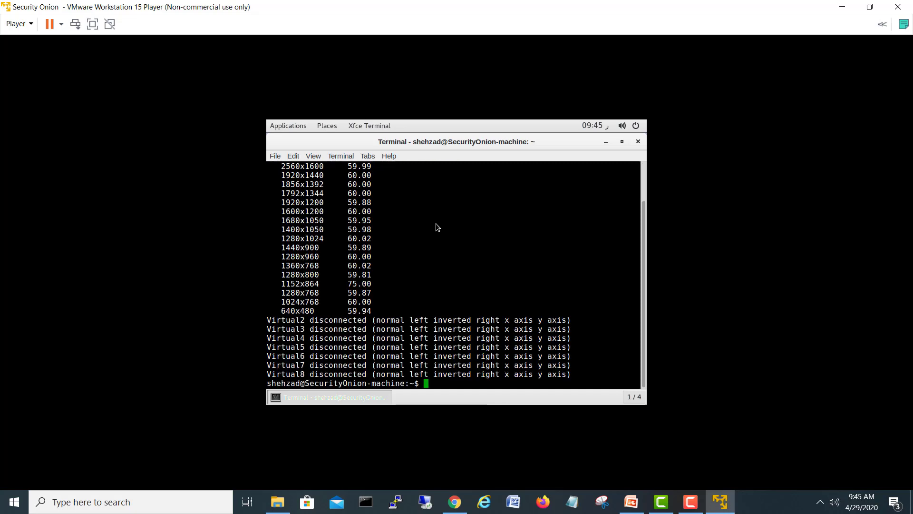
# Step: Set the guest display to 1280x1024 with xrandr -s 1280x1024
pyautogui.write('xrandr -s')
pyautogui.hotkey('ctrl', 'u')
pyautogui.write('xrandr -s')
pyautogui.press('End')
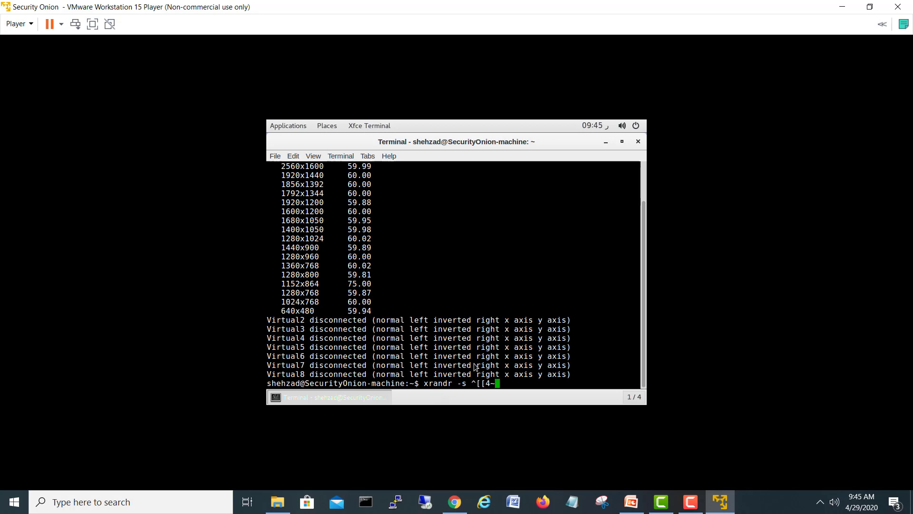
pyautogui.press('BackSpace')
pyautogui.press('BackSpace')
pyautogui.press('BackSpace')
pyautogui.press('BackSpace')
pyautogui.press('BackSpace')
pyautogui.press('BackSpace')
pyautogui.write('129')
pyautogui.press('BackSpace')
pyautogui.write('80')
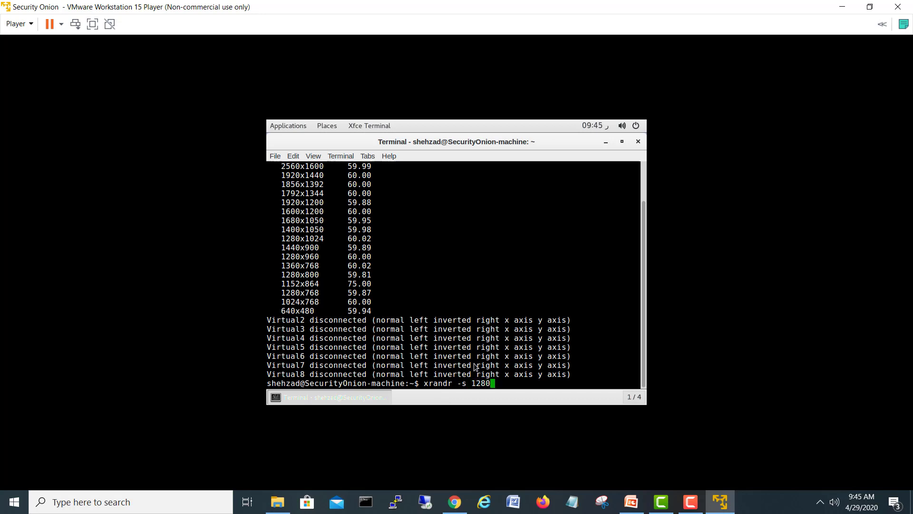
pyautogui.write('x1024')
pyautogui.press('Return')
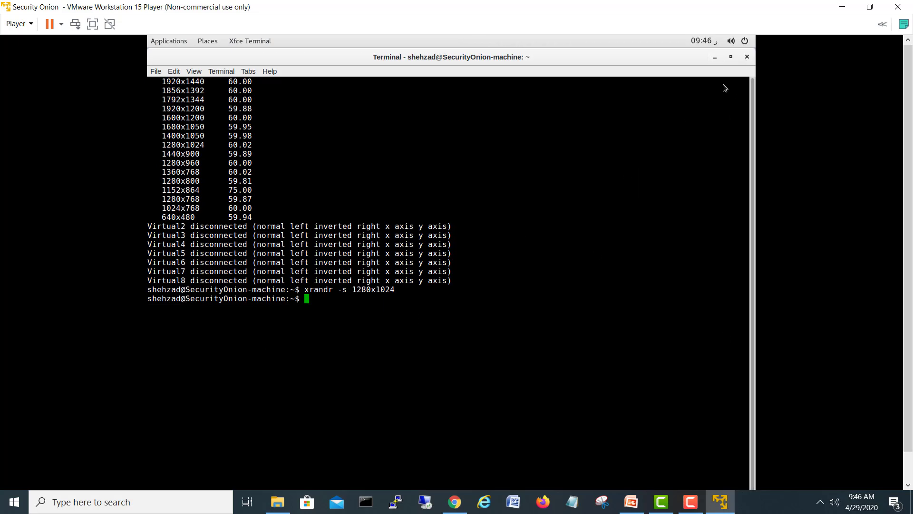
# Step: Unmaximize the terminal, set the guest display to 1920x1200 with xrandr -s 1920x1200, and close the terminal
pyautogui.click(729, 57)
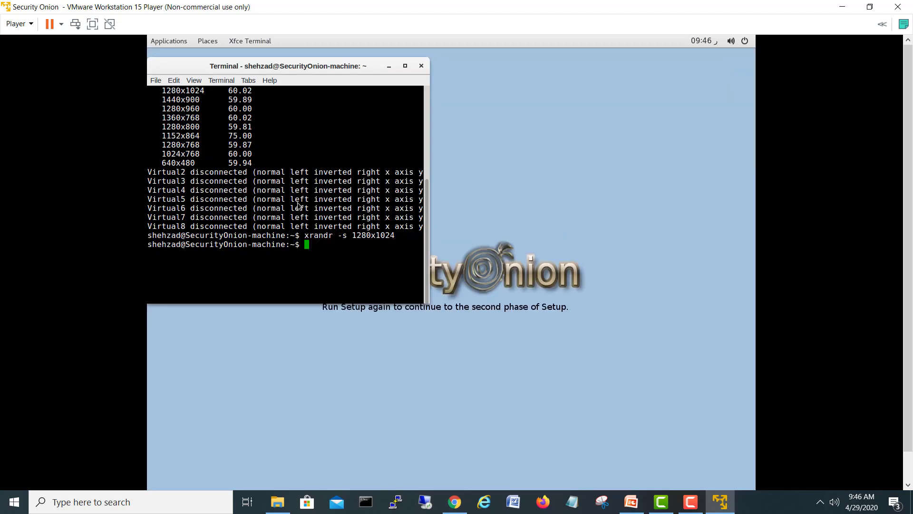
pyautogui.press('Up')
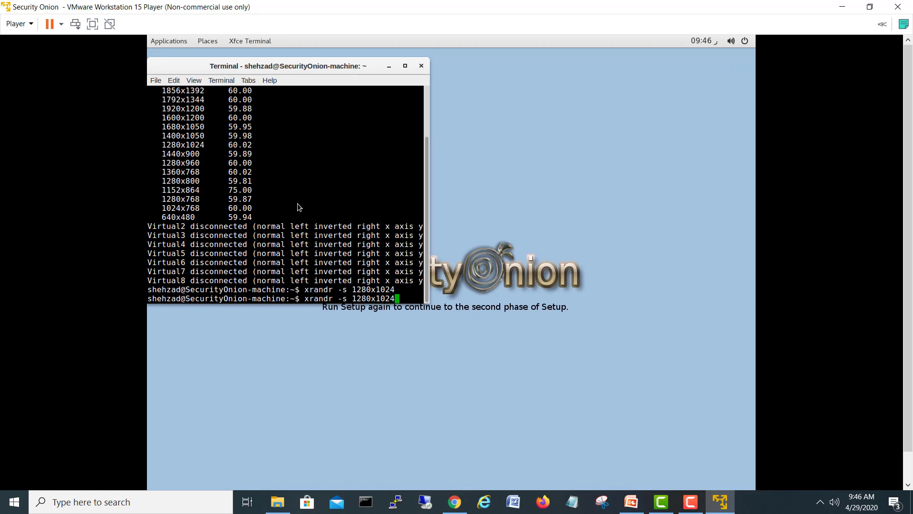
pyautogui.press('BackSpace')
pyautogui.press('BackSpace')
pyautogui.press('BackSpace')
pyautogui.press('BackSpace')
pyautogui.press('BackSpace')
pyautogui.press('BackSpace')
pyautogui.press('BackSpace')
pyautogui.press('BackSpace')
pyautogui.write('920x1200')
pyautogui.press('Return')
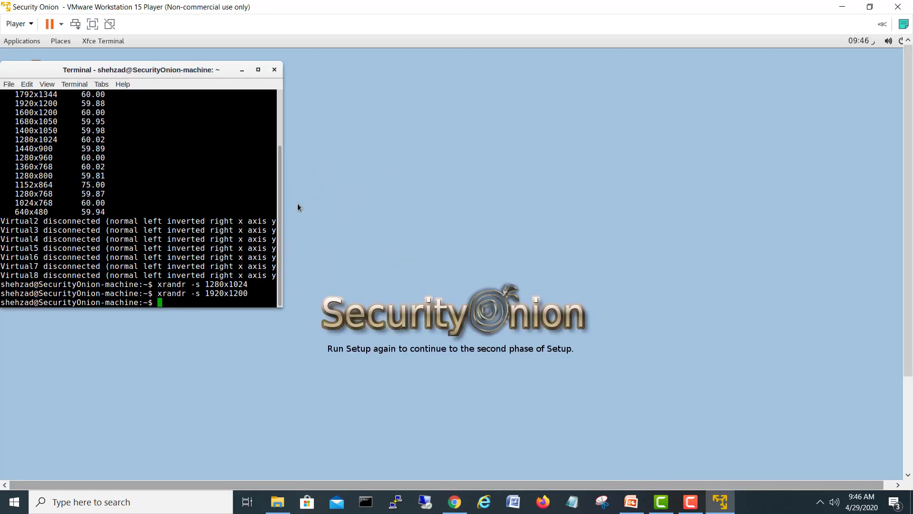
pyautogui.click(274, 70)
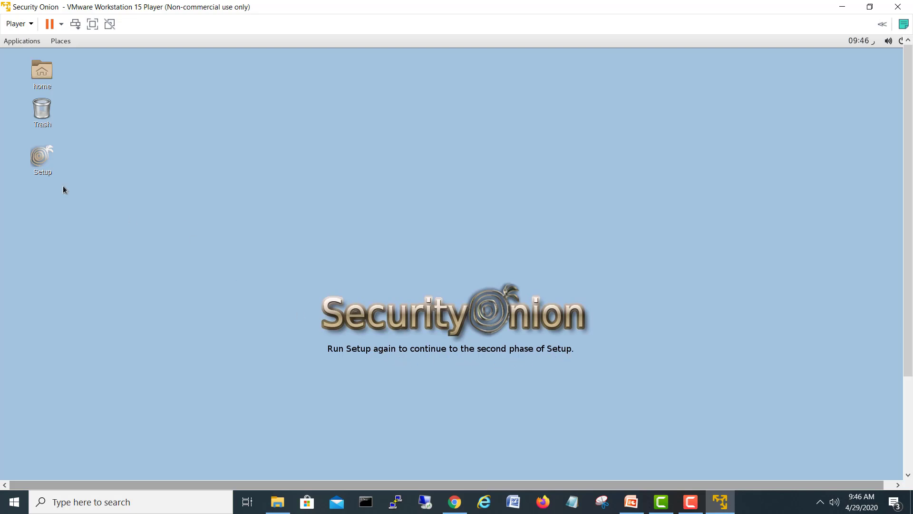
# Step: Run Security Onion Setup again, authorize it with the account password, and choose to skip network configuration
pyautogui.doubleClick(38, 160)
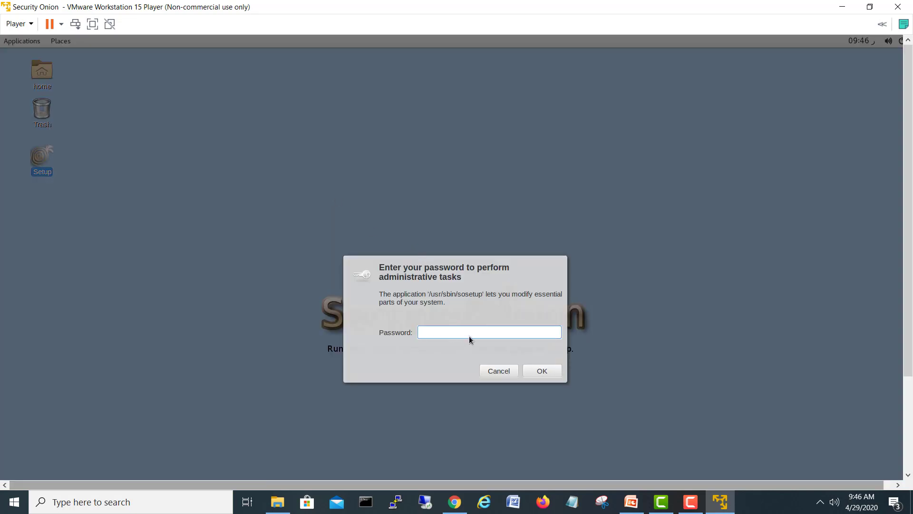
pyautogui.write('•••••••')
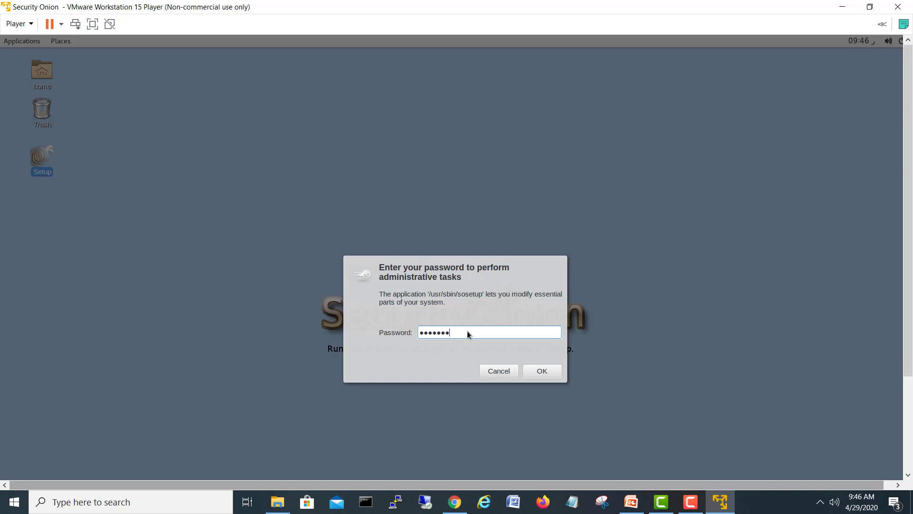
pyautogui.click(552, 375)
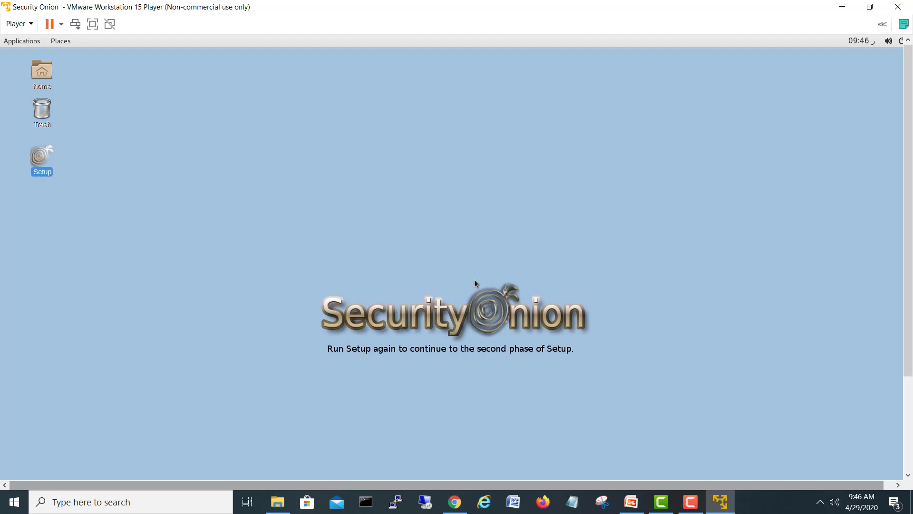
pyautogui.moveTo(450, 257); pyautogui.dragTo(390, 155)
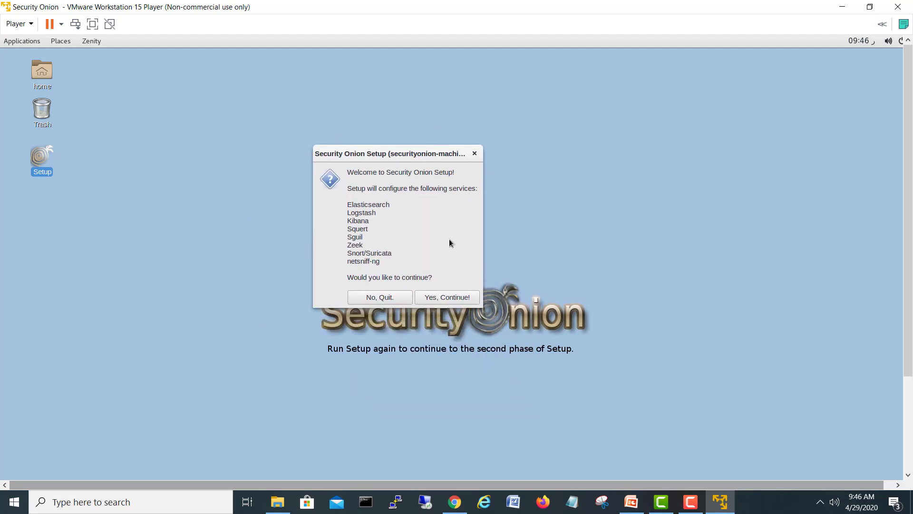
pyautogui.click(460, 299)
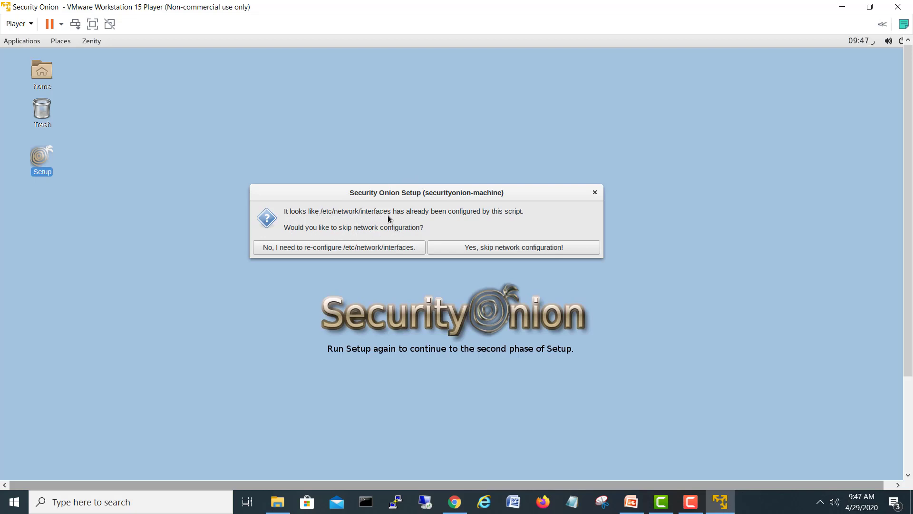
pyautogui.moveTo(396, 212); pyautogui.dragTo(522, 212)
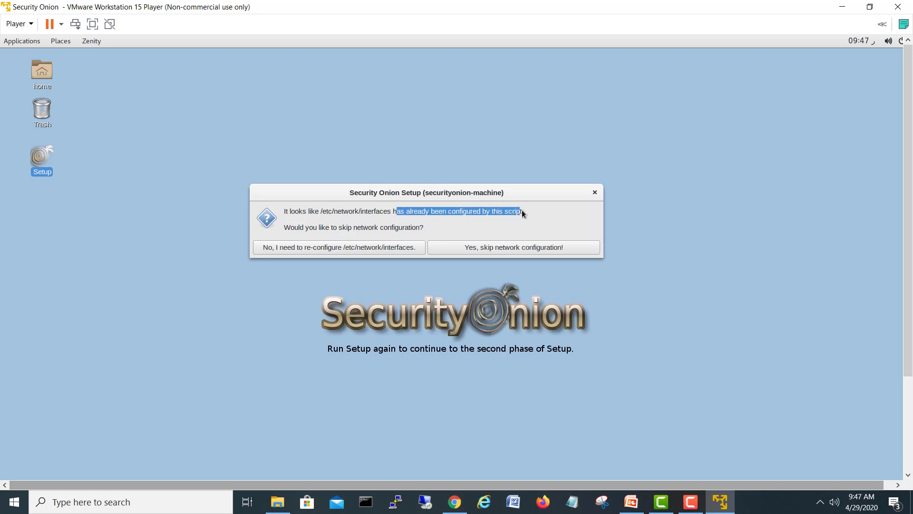
pyautogui.click(512, 248)
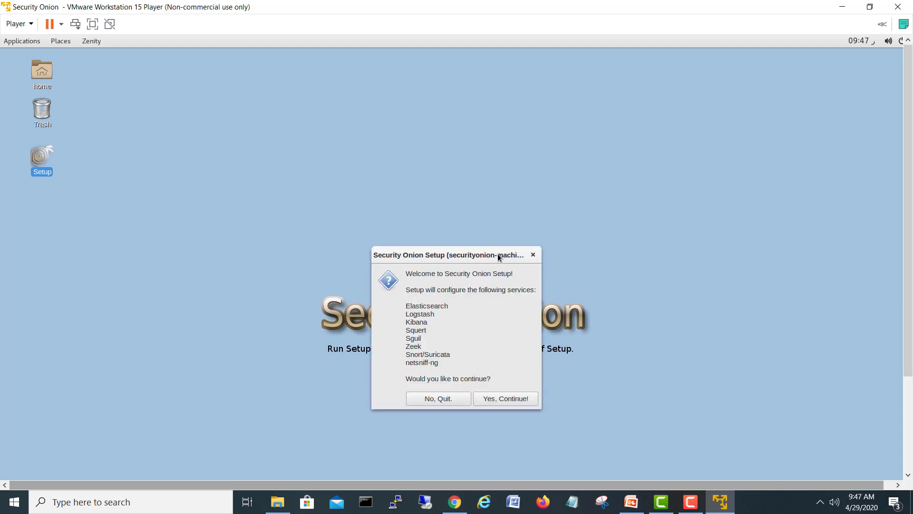
# Step: Continue Setup in Evaluation Mode and select ens34 as the monitored network interface
pyautogui.moveTo(491, 255); pyautogui.dragTo(461, 134)
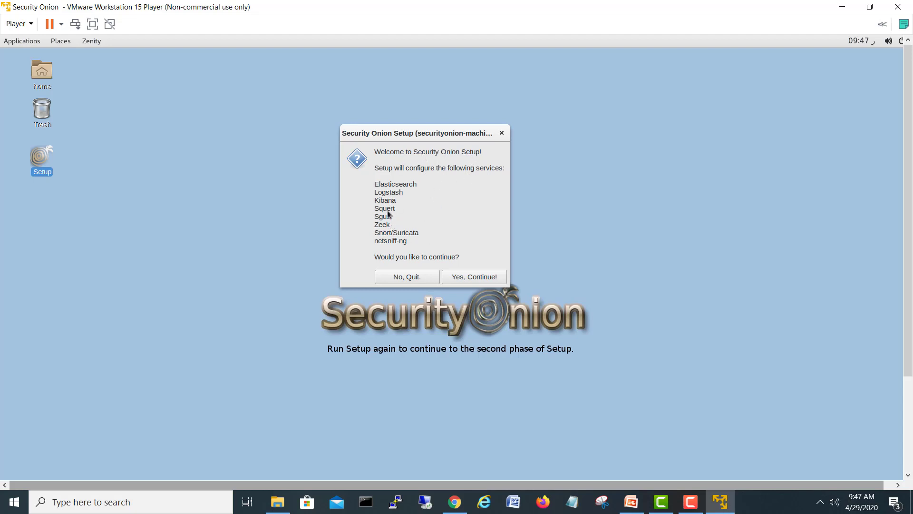
pyautogui.click(483, 278)
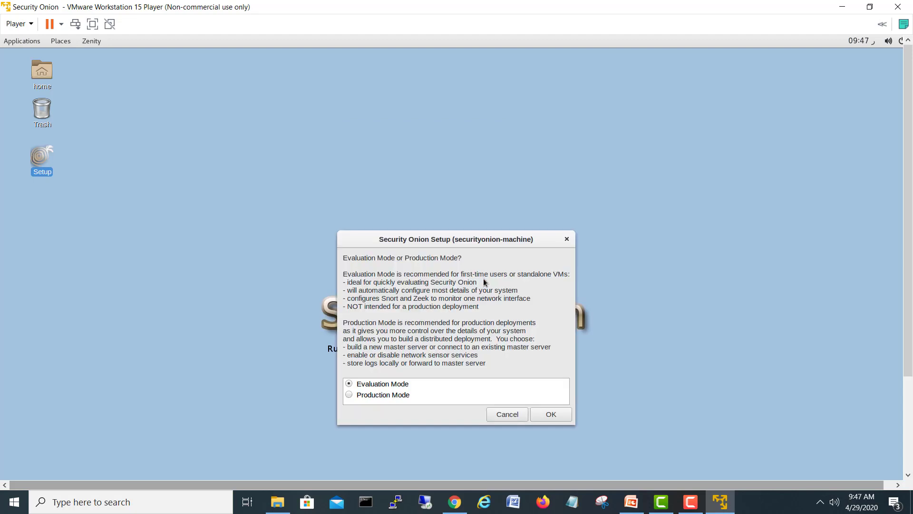
pyautogui.moveTo(472, 240); pyautogui.dragTo(463, 155)
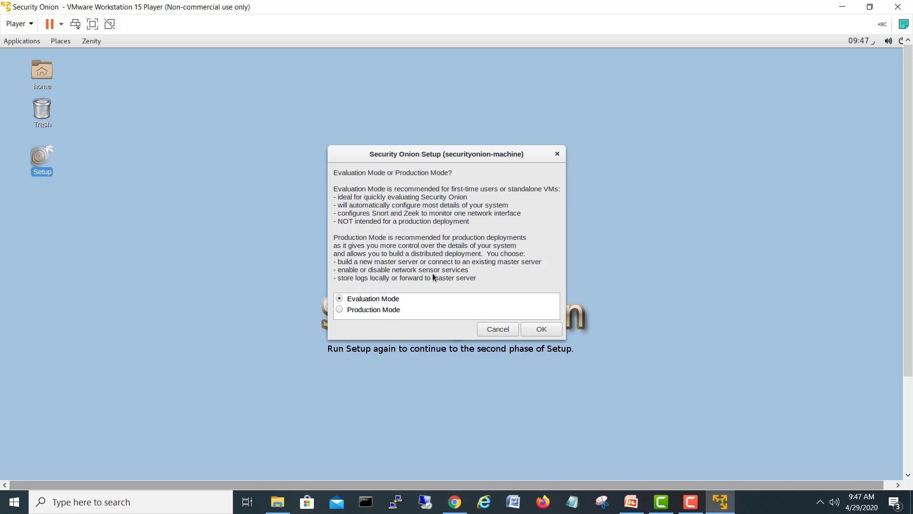
pyautogui.click(542, 329)
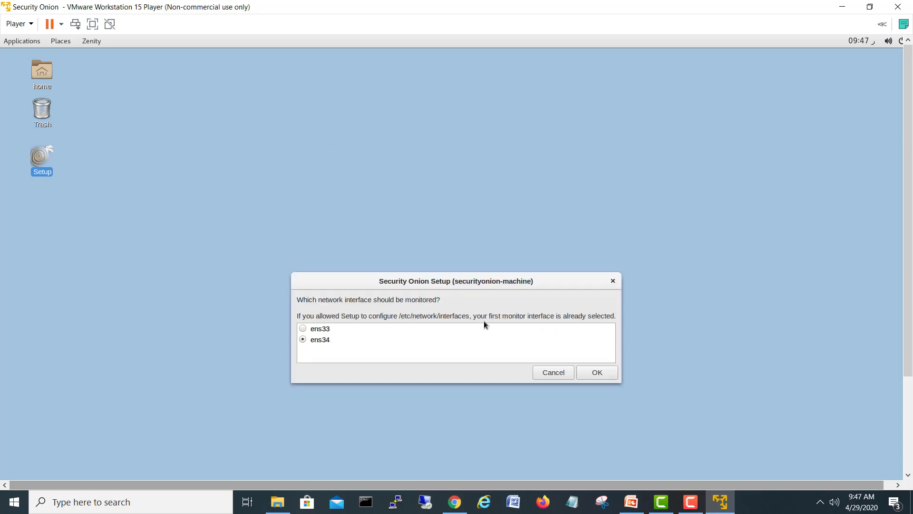
pyautogui.moveTo(473, 288); pyautogui.dragTo(423, 161)
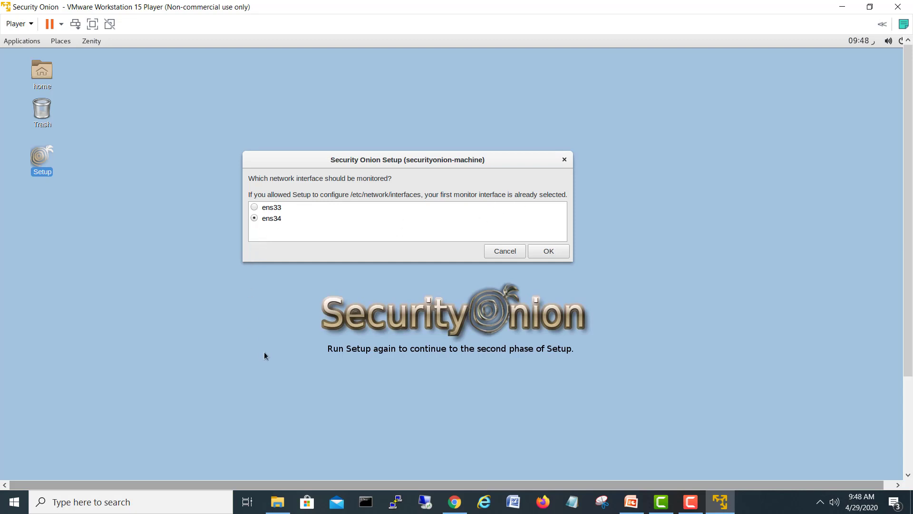
pyautogui.click(548, 256)
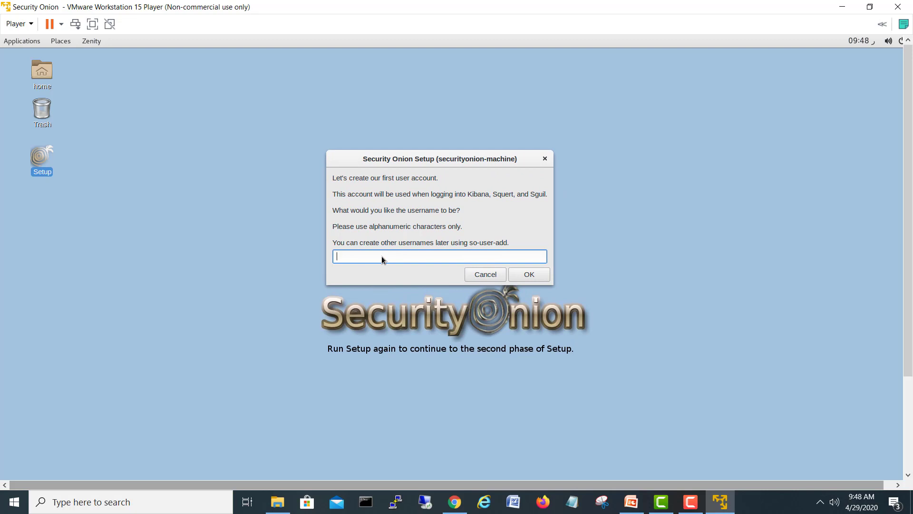
# Step: Create the first user account for Kibana, Squert and Sguil with a username and a confirmed password
pyautogui.write('shehzad')
pyautogui.click(523, 275)
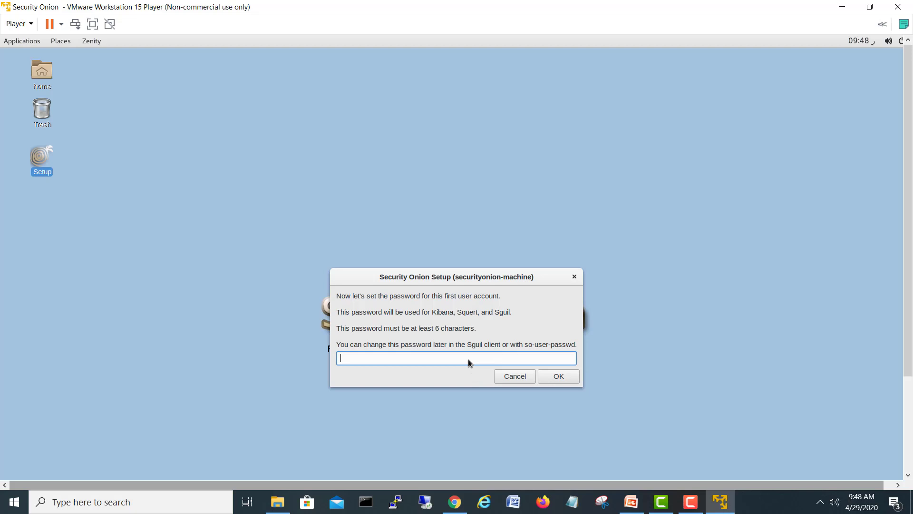
pyautogui.write('*******')
pyautogui.click(573, 379)
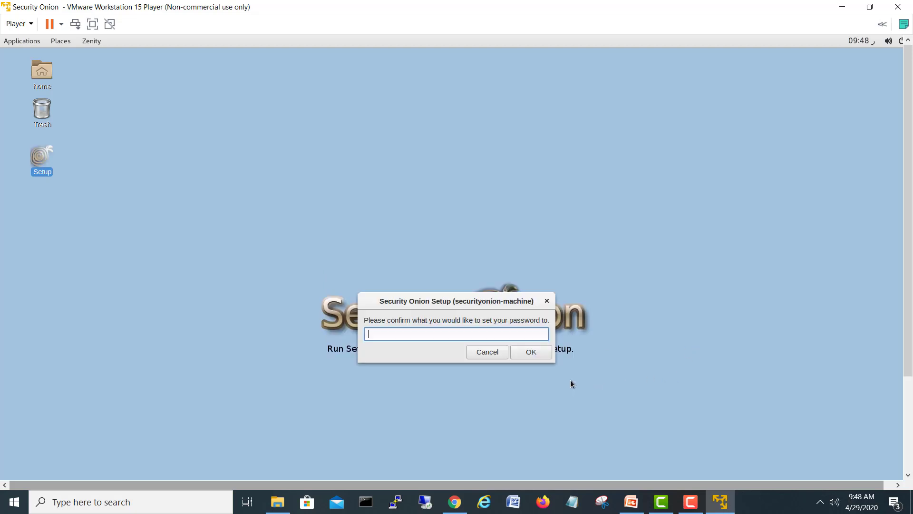
pyautogui.write('*******')
pyautogui.click(526, 353)
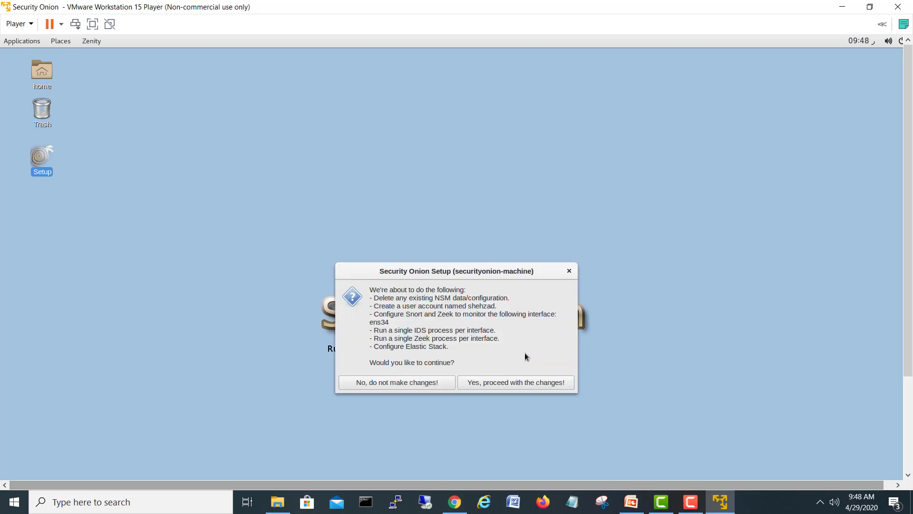
# Step: Review the summary of planned Setup changes and proceed with them
pyautogui.moveTo(477, 275); pyautogui.dragTo(438, 143)
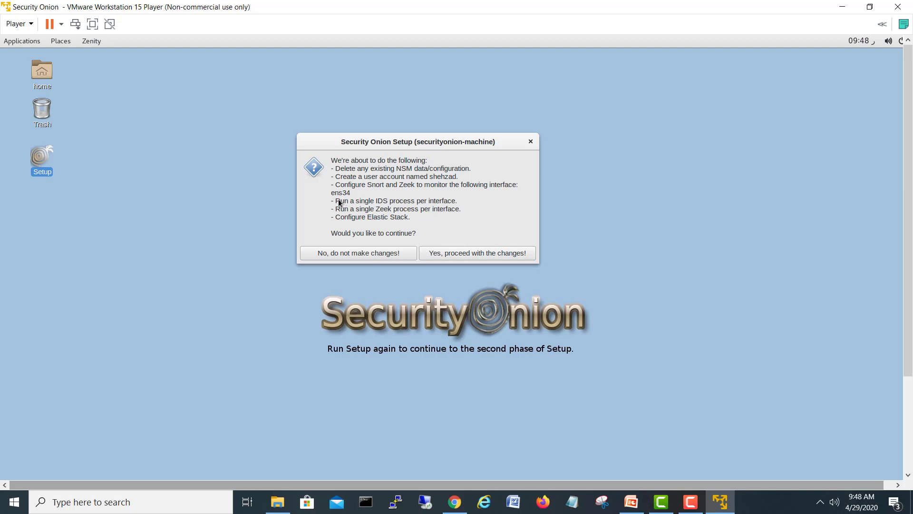
pyautogui.moveTo(376, 202); pyautogui.dragTo(415, 214)
pyautogui.moveTo(343, 217); pyautogui.dragTo(388, 221)
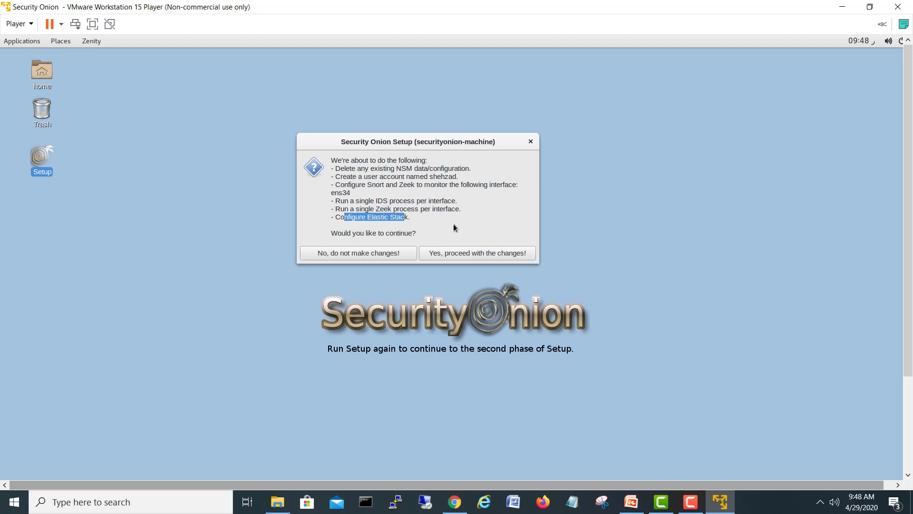
pyautogui.click(480, 252)
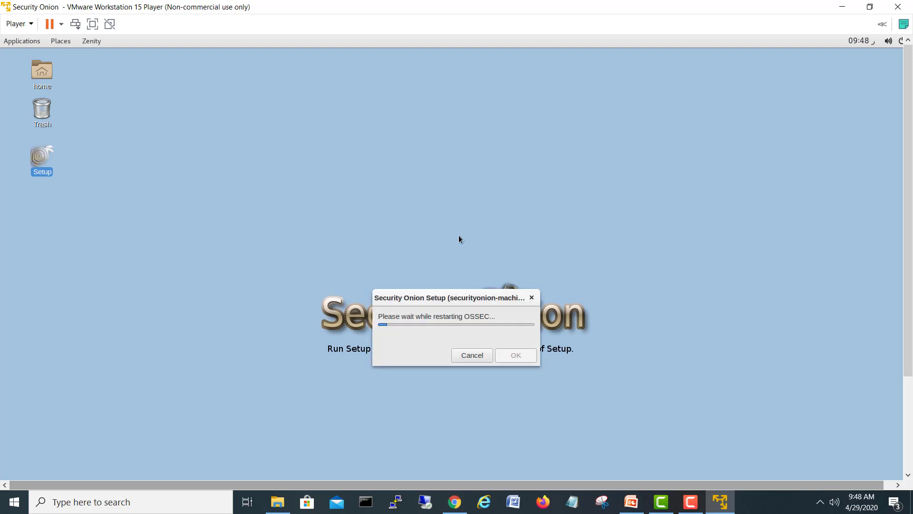
pyautogui.moveTo(436, 252); pyautogui.dragTo(406, 169)
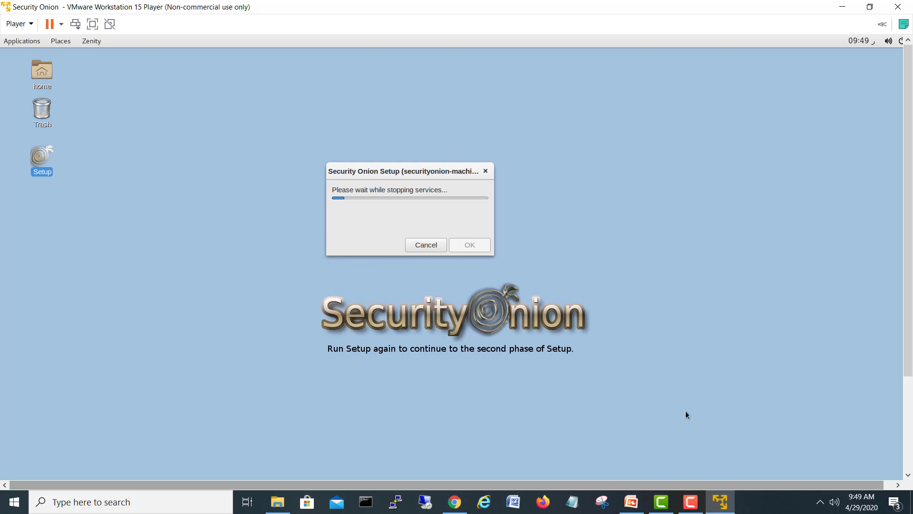
pyautogui.click(690, 502)
pyautogui.click(866, 454)
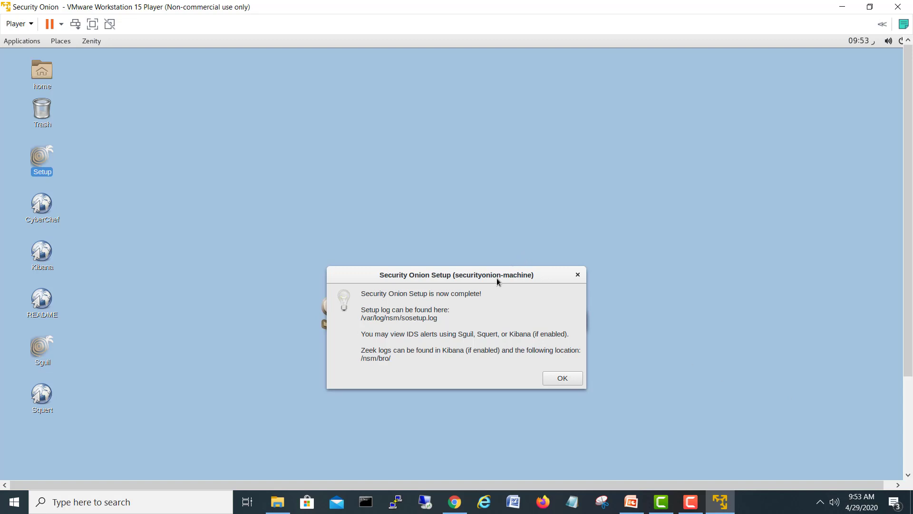
# Step: Acknowledge all of Setup's closing notices, from the completion message through the training and services information
pyautogui.moveTo(498, 278); pyautogui.dragTo(354, 227)
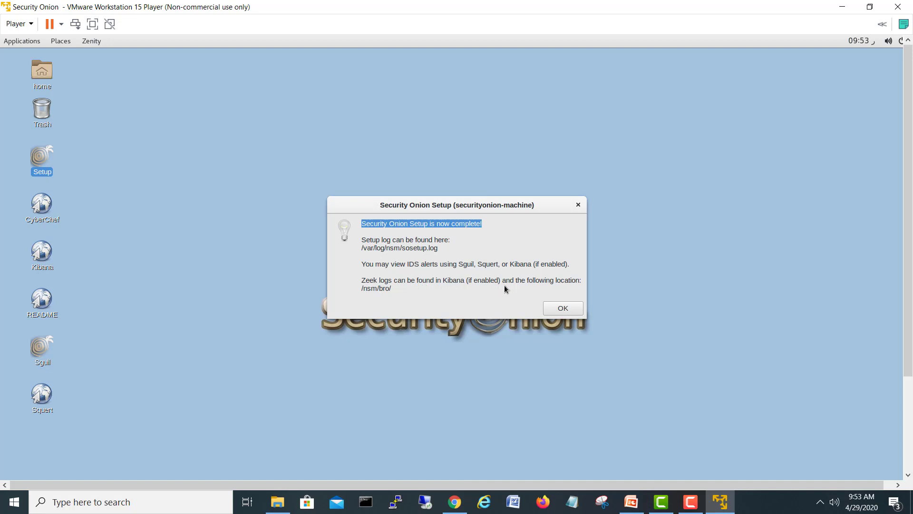
pyautogui.click(553, 310)
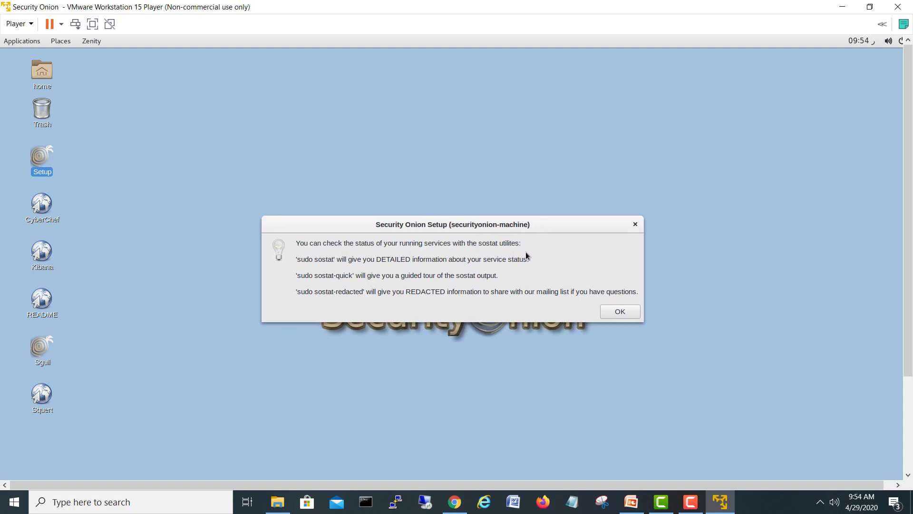
pyautogui.click(614, 312)
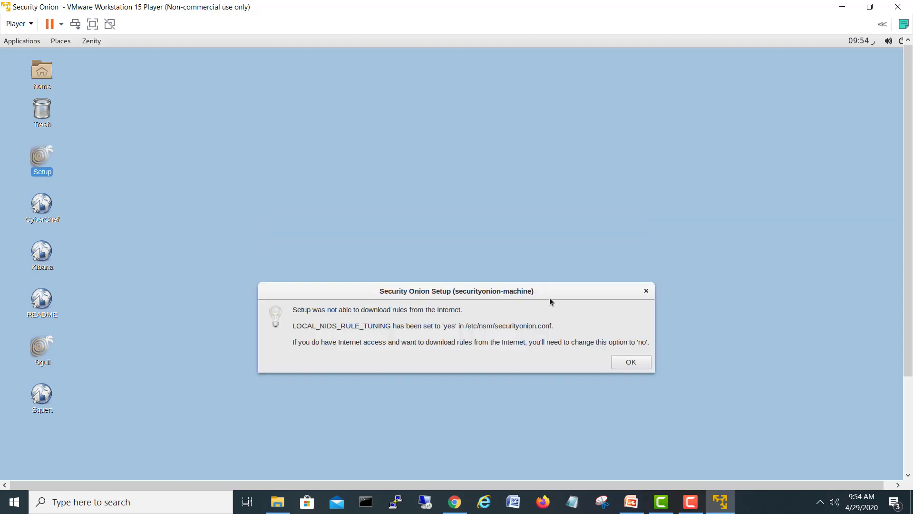
pyautogui.click(635, 362)
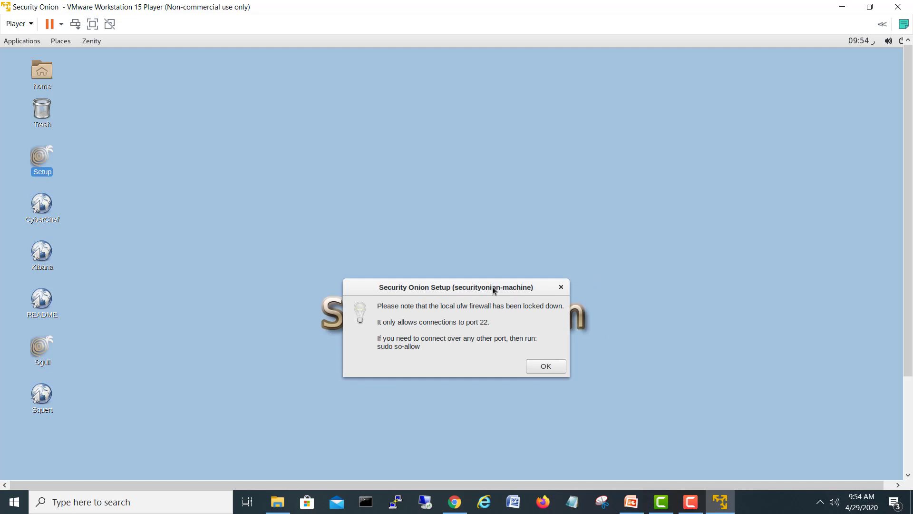
pyautogui.moveTo(492, 288); pyautogui.dragTo(476, 221)
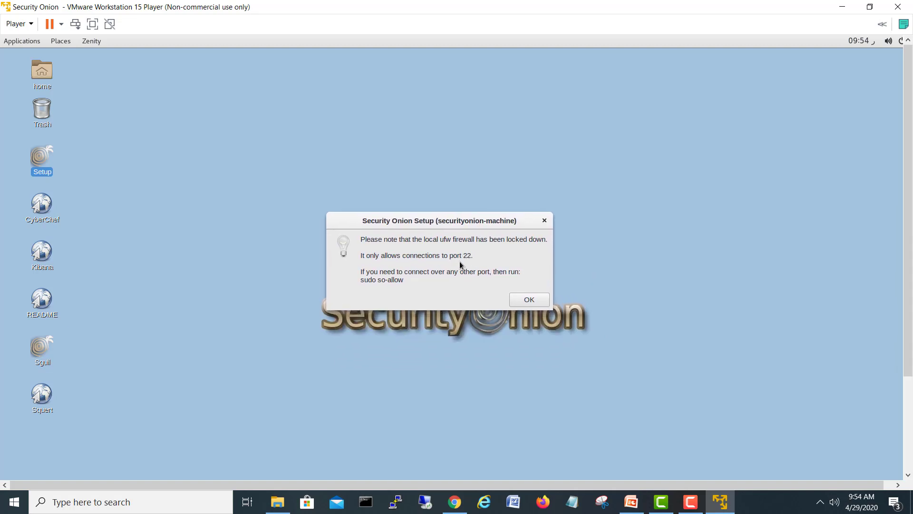
pyautogui.click(529, 301)
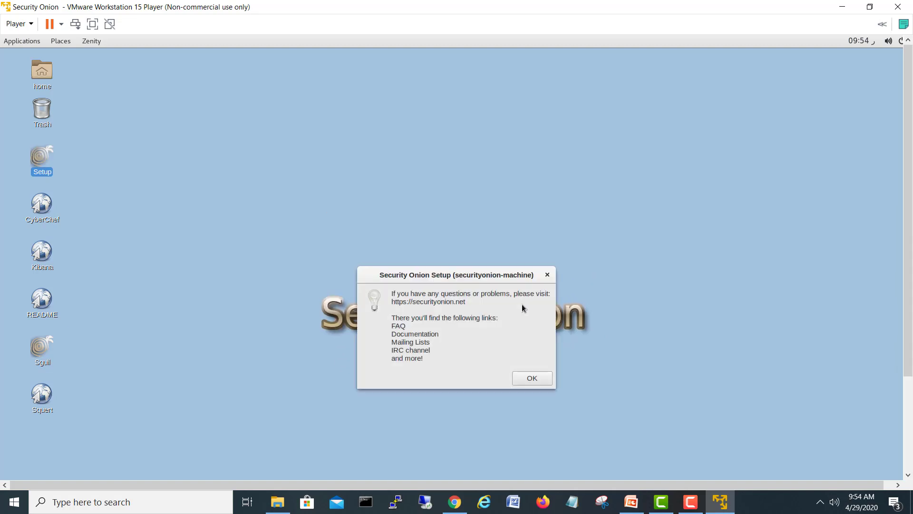
pyautogui.moveTo(489, 275); pyautogui.dragTo(480, 211)
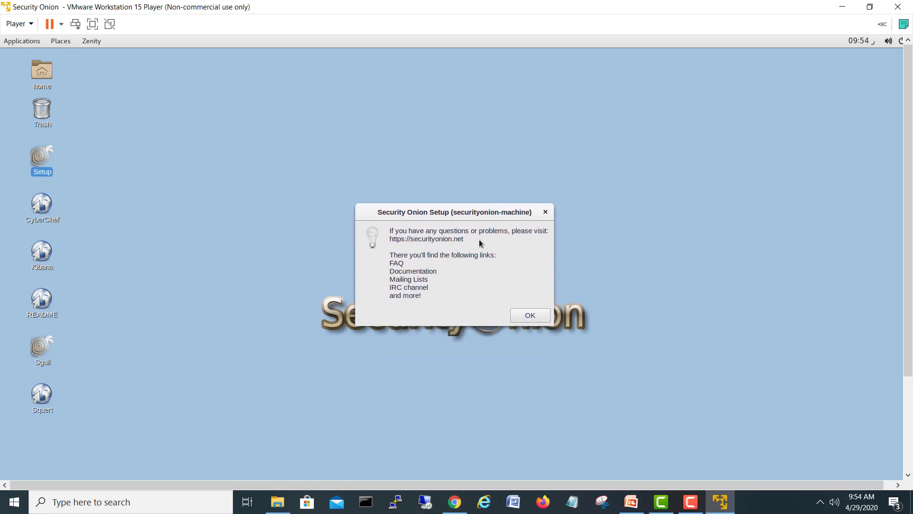
pyautogui.click(527, 315)
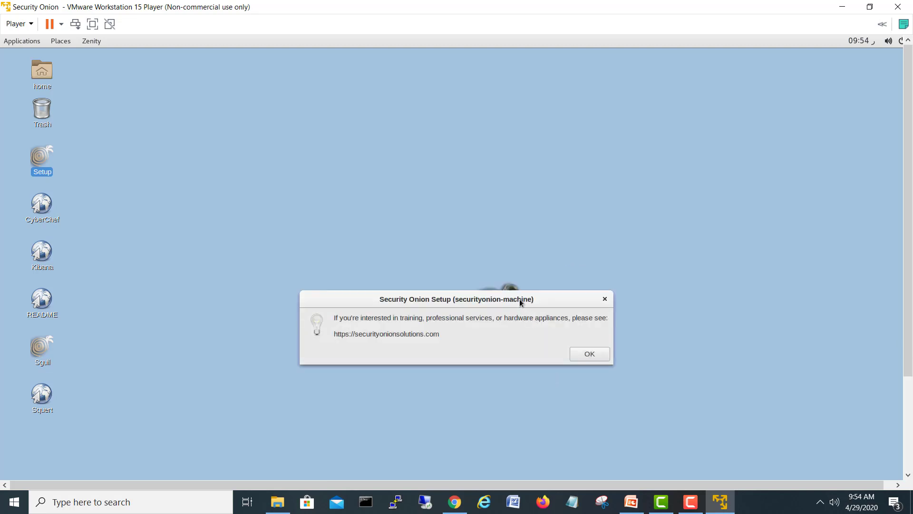
pyautogui.moveTo(523, 300); pyautogui.dragTo(512, 254)
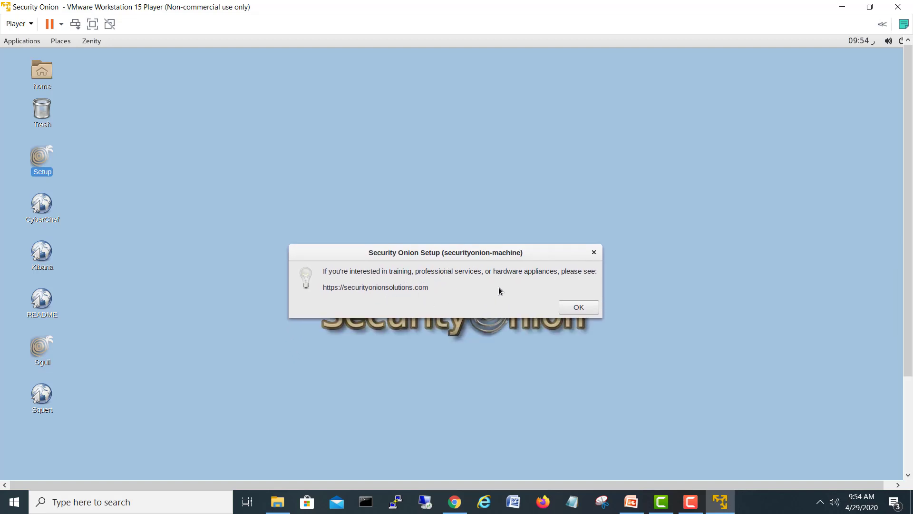
pyautogui.click(567, 309)
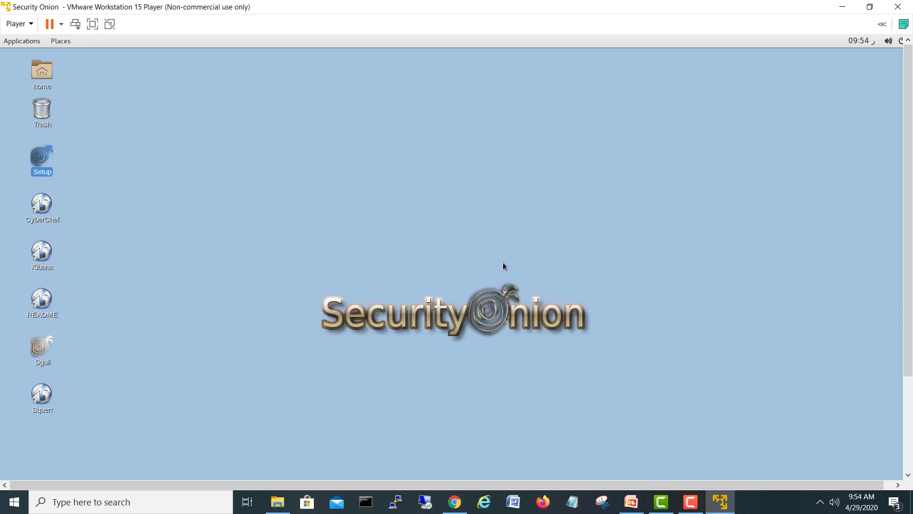
# Step: Launch Sguil from the desktop and log in to localhost with the username and account password
pyautogui.click(376, 207)
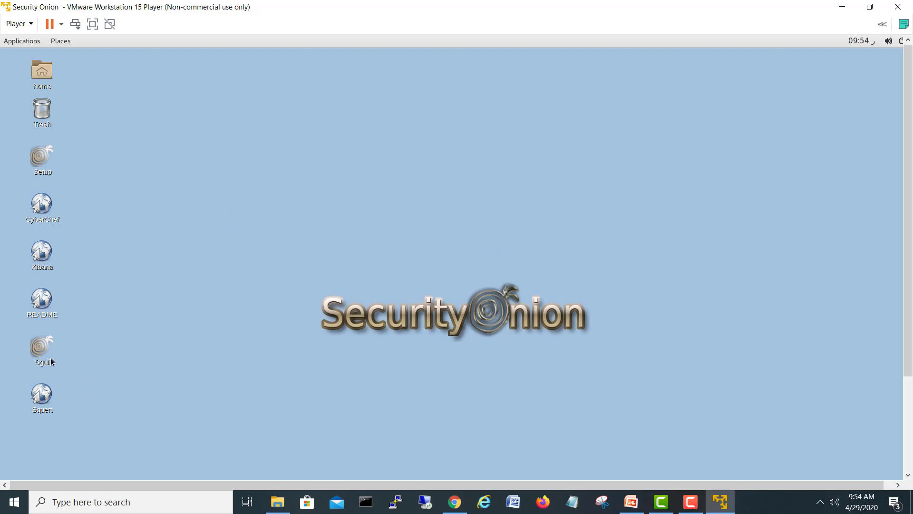
pyautogui.doubleClick(41, 346)
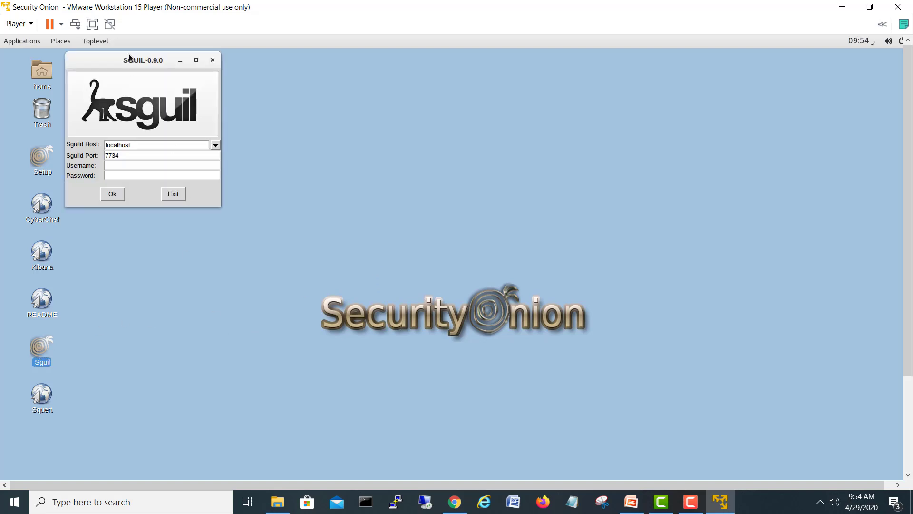
pyautogui.moveTo(125, 66); pyautogui.dragTo(329, 151)
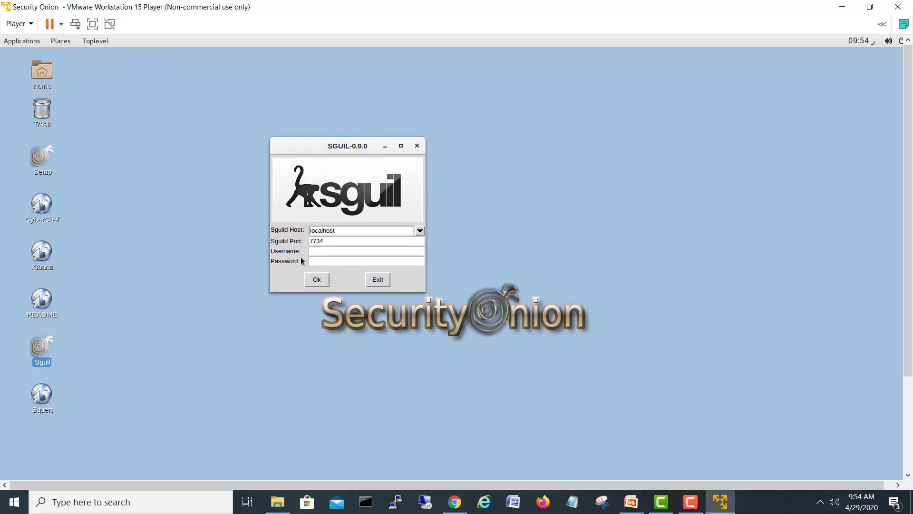
pyautogui.click(319, 252)
pyautogui.write('shehzad')
pyautogui.press('Tab')
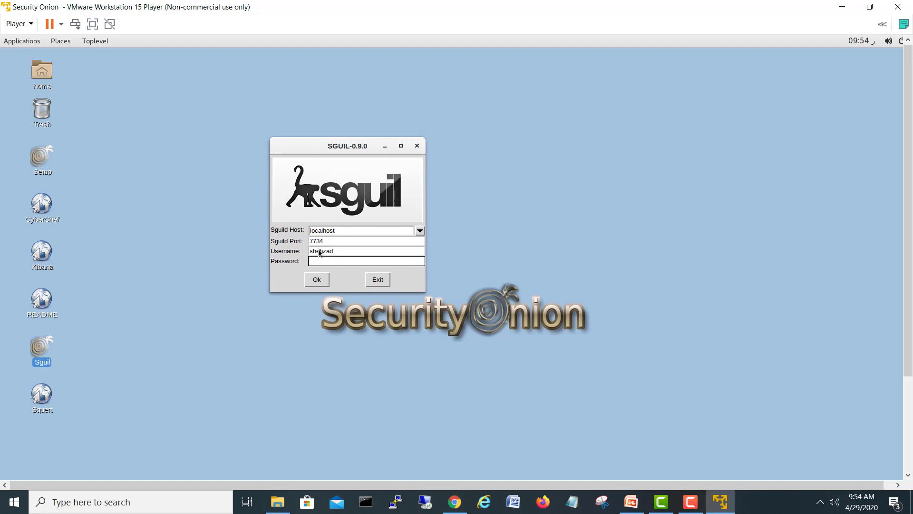
pyautogui.write('*****')
pyautogui.click(318, 282)
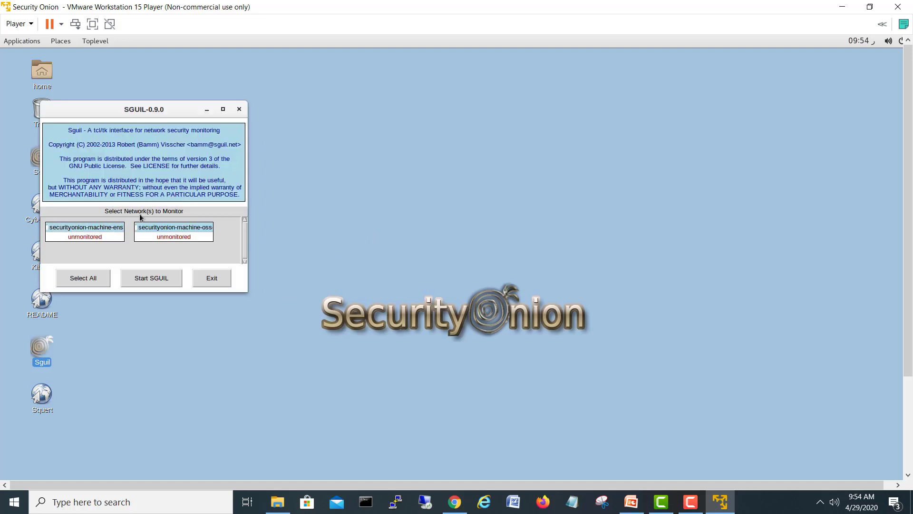
# Step: Select all sensor networks for monitoring, enlarge the network selection window and start SGUIL
pyautogui.click(87, 279)
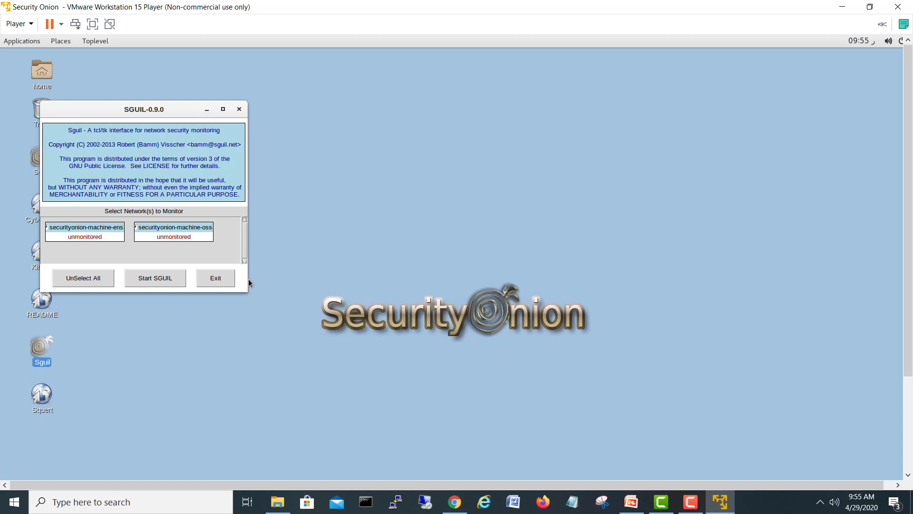
pyautogui.moveTo(247, 282); pyautogui.dragTo(647, 284)
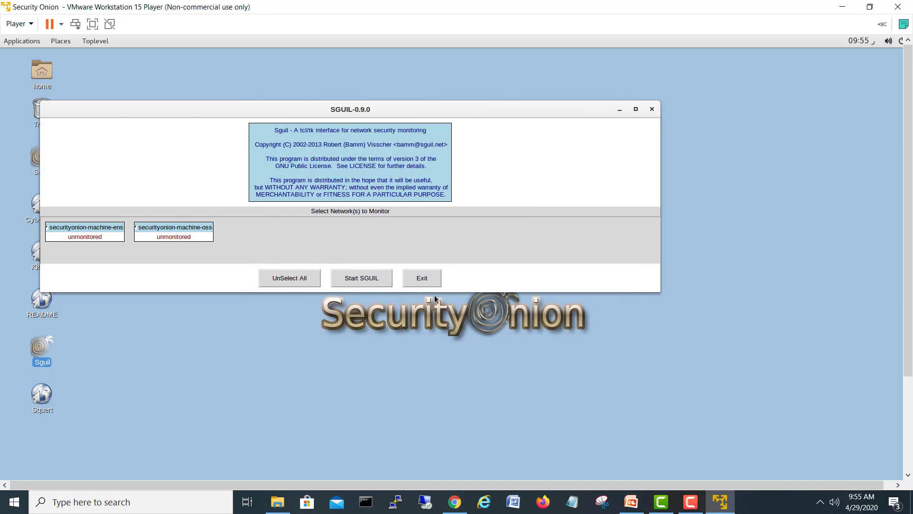
pyautogui.moveTo(434, 298); pyautogui.dragTo(462, 443)
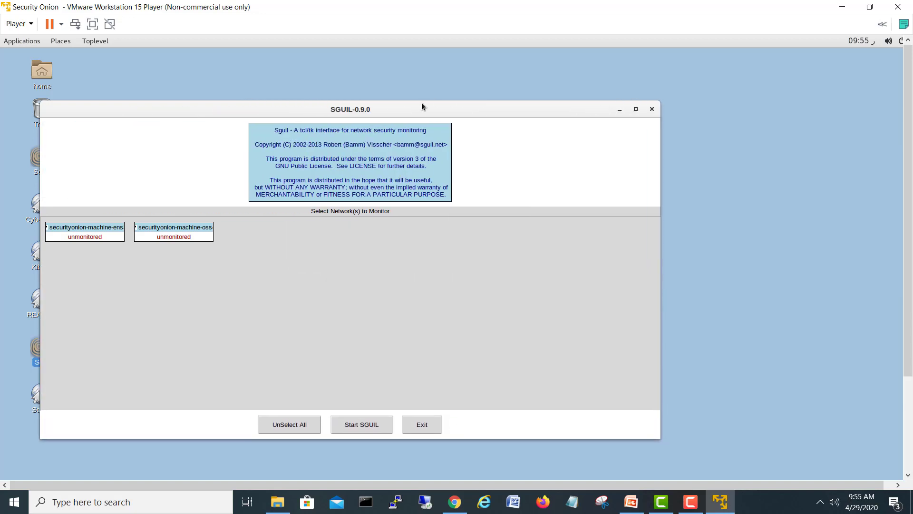
pyautogui.moveTo(413, 107); pyautogui.dragTo(457, 88)
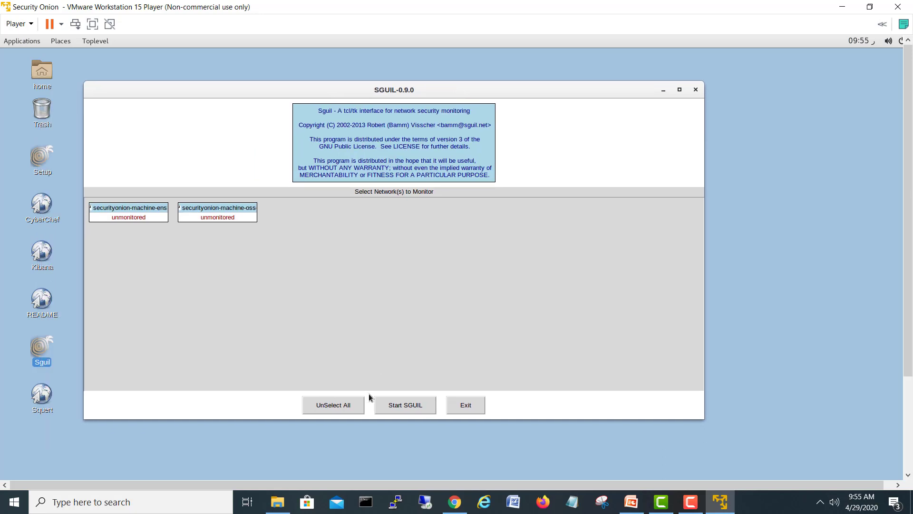
pyautogui.click(400, 406)
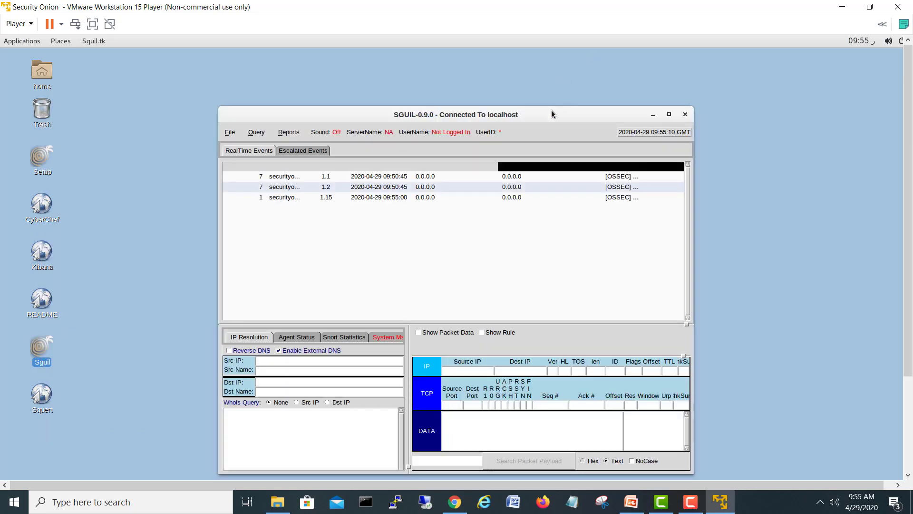
# Step: Look over the real-time events in the Sguil console and close it
pyautogui.moveTo(548, 111); pyautogui.dragTo(506, 74)
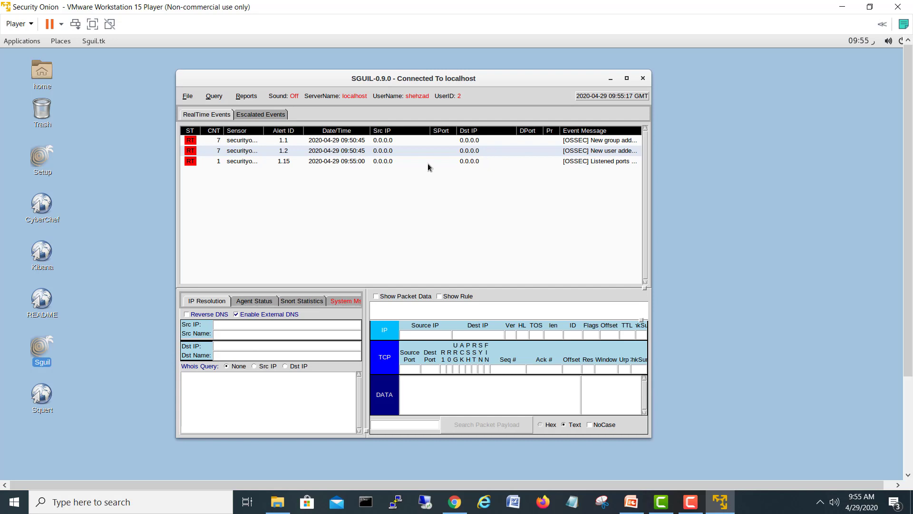
pyautogui.click(642, 78)
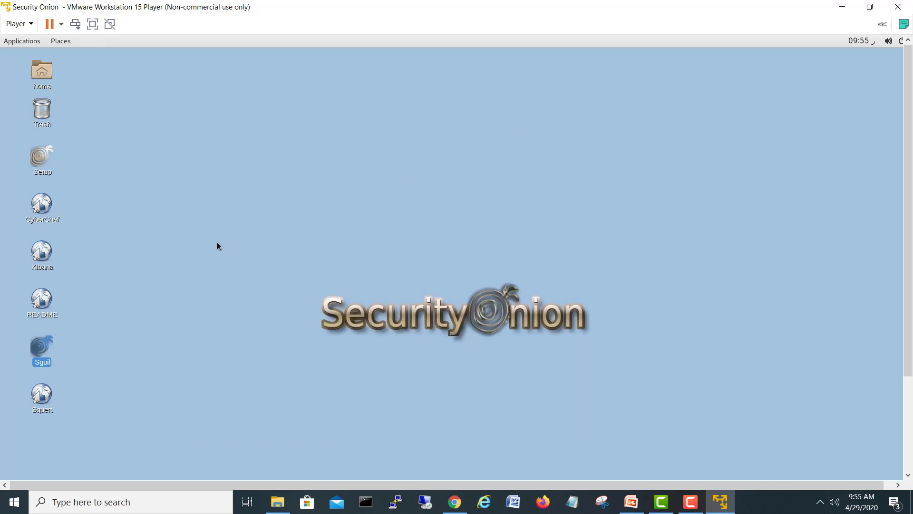
pyautogui.click(161, 319)
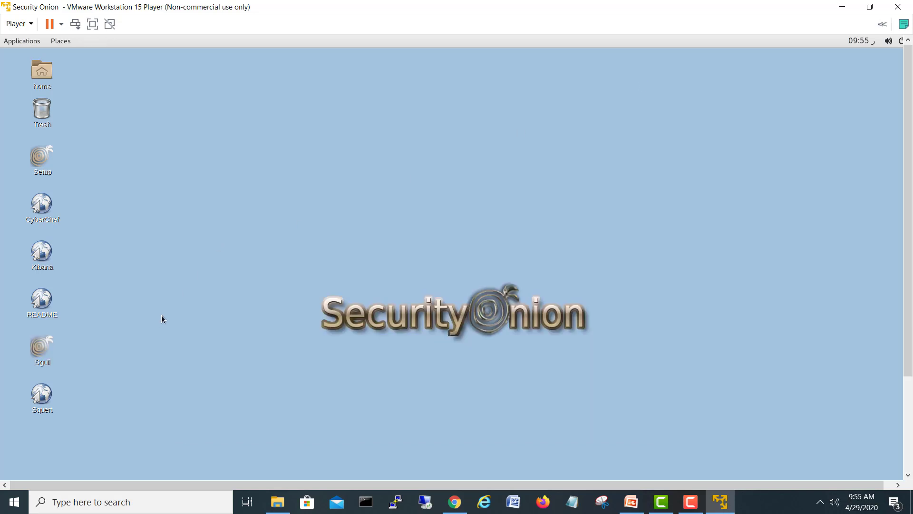
# Step: Open Kibana from the desktop in a maximized browser and proceed to localhost past the certificate warning
pyautogui.click(45, 258)
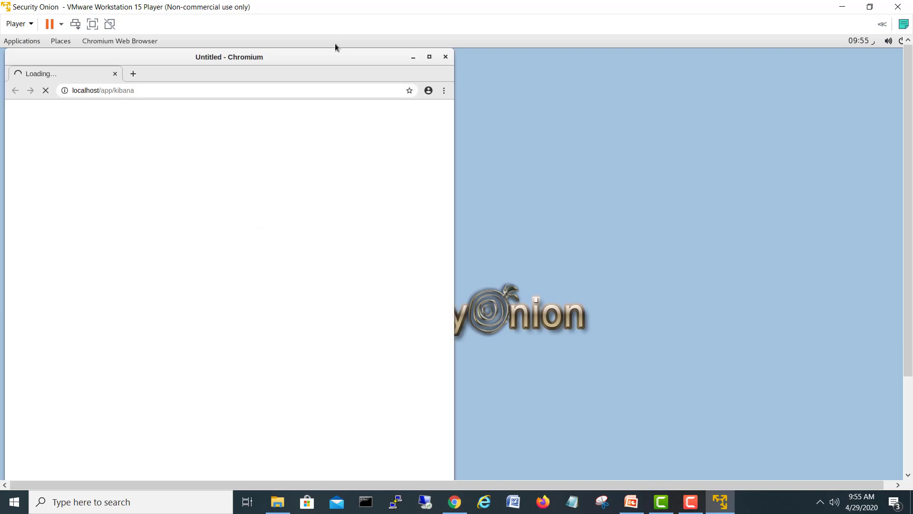
pyautogui.click(427, 59)
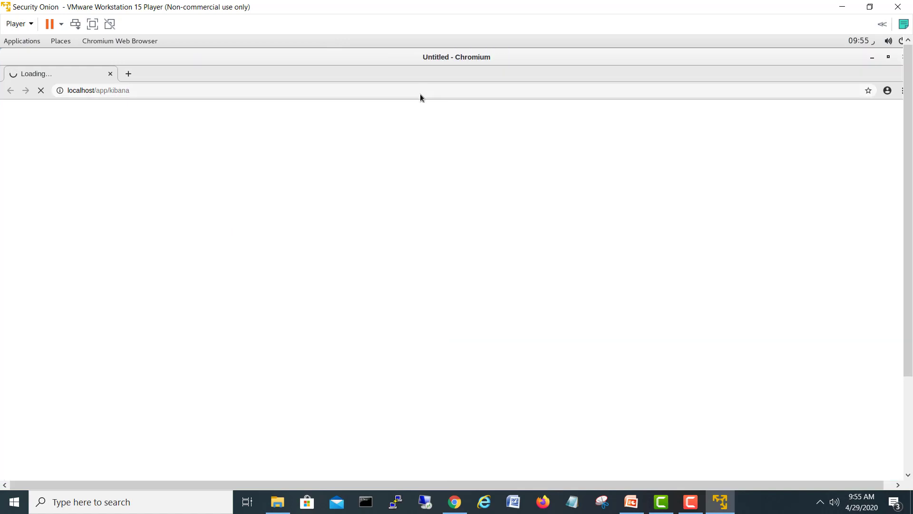
pyautogui.click(336, 315)
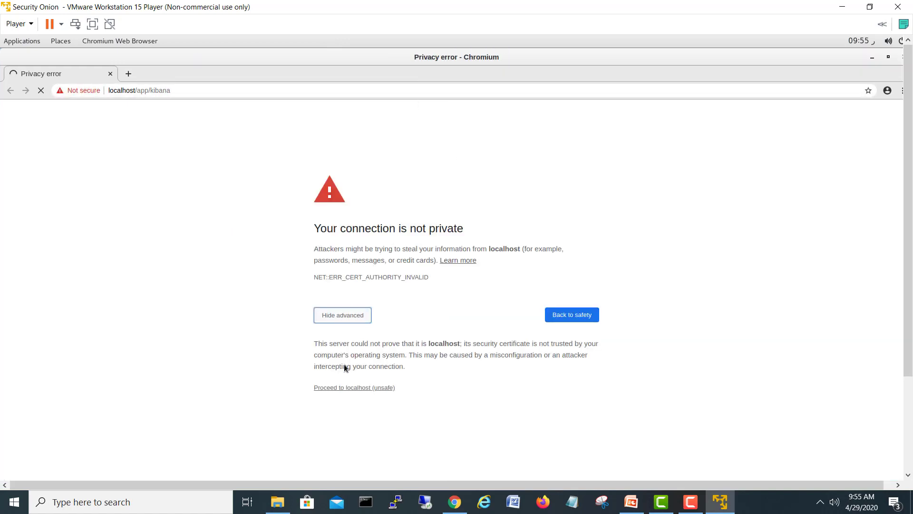
pyautogui.click(355, 388)
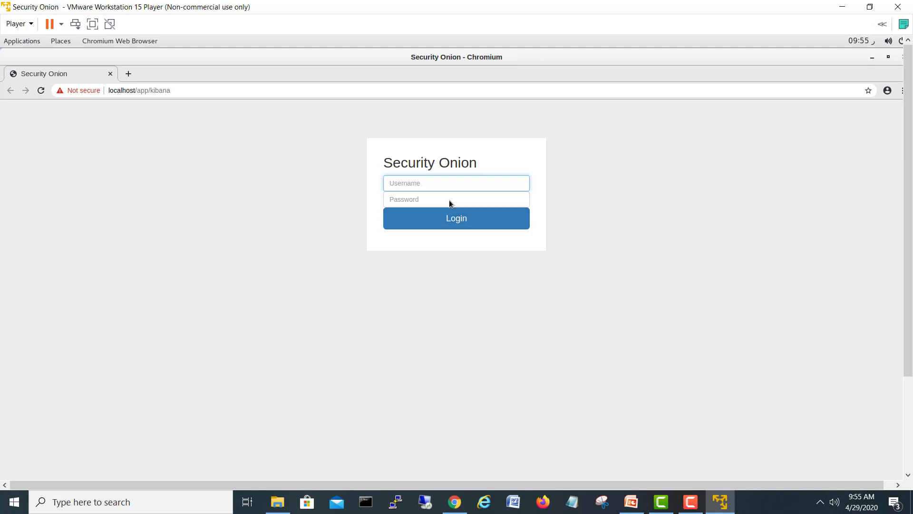
# Step: Log in to the Security Onion page for Kibana with the username and account password
pyautogui.write('shehzad')
pyautogui.press('Tab')
pyautogui.write('•••')
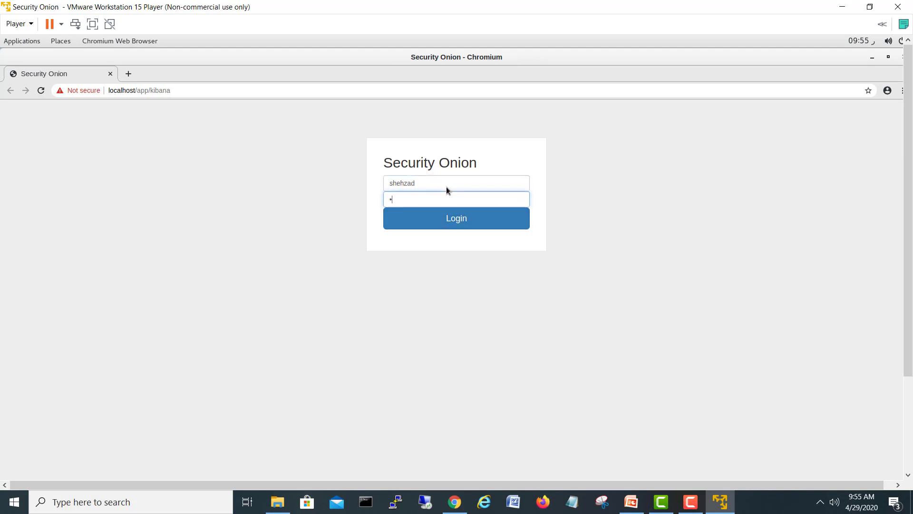
pyautogui.write('••••')
pyautogui.click(468, 221)
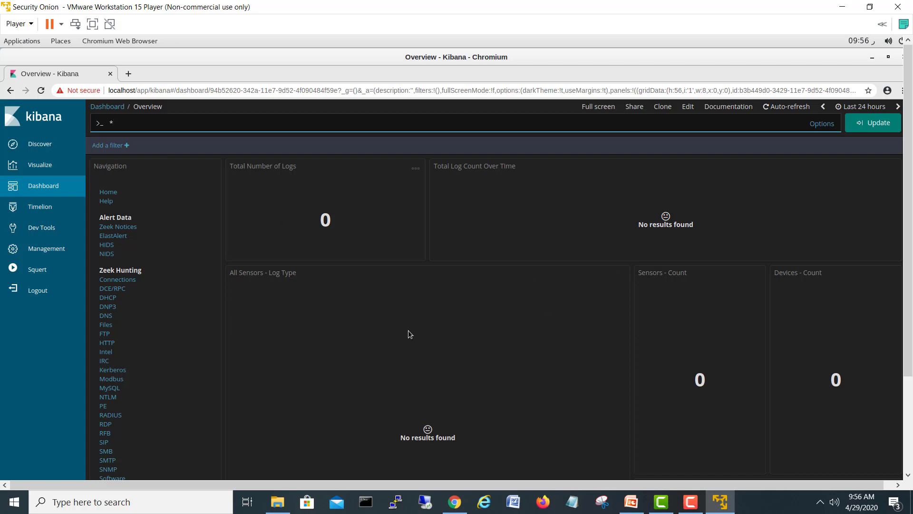
# Step: View Kibana's Discover and Visualize pages and return to the Overview dashboard
pyautogui.click(50, 150)
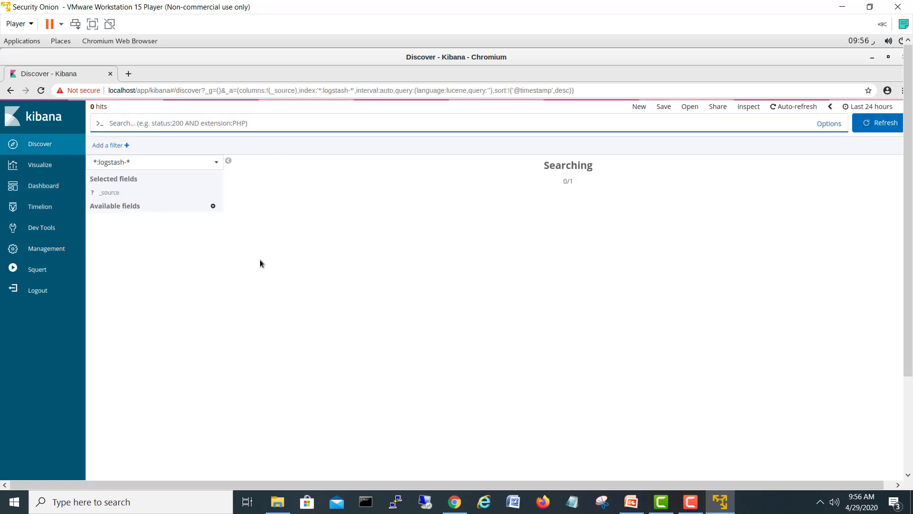
pyautogui.click(46, 168)
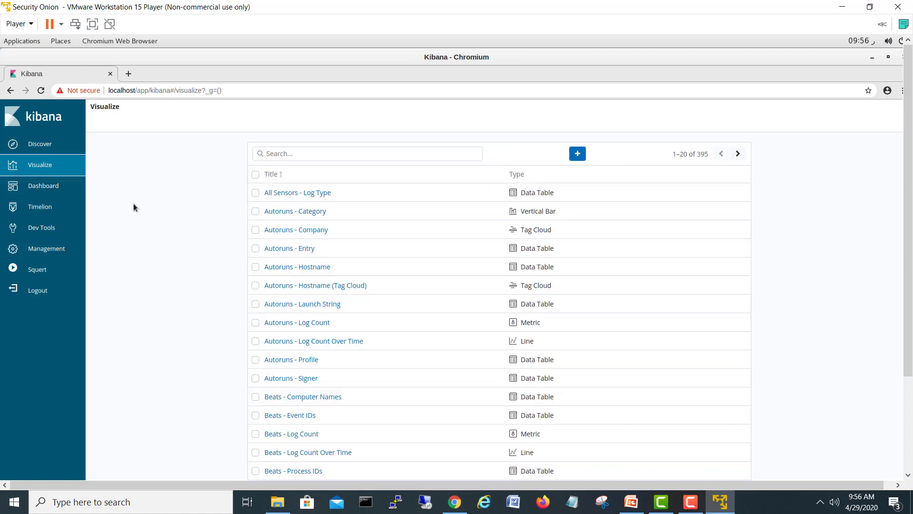
pyautogui.click(65, 195)
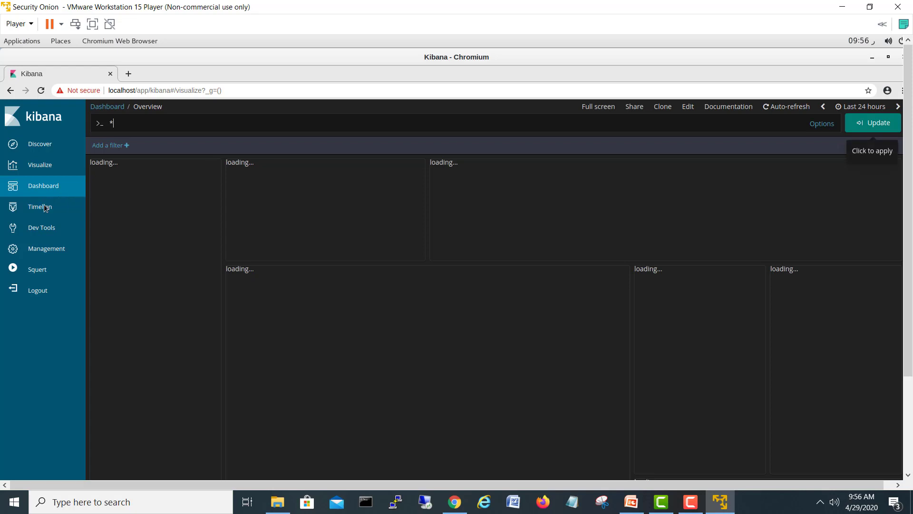
# Step: Open Kibana's Dev Tools and run the default GET _search match_all request in the Console
pyautogui.click(44, 230)
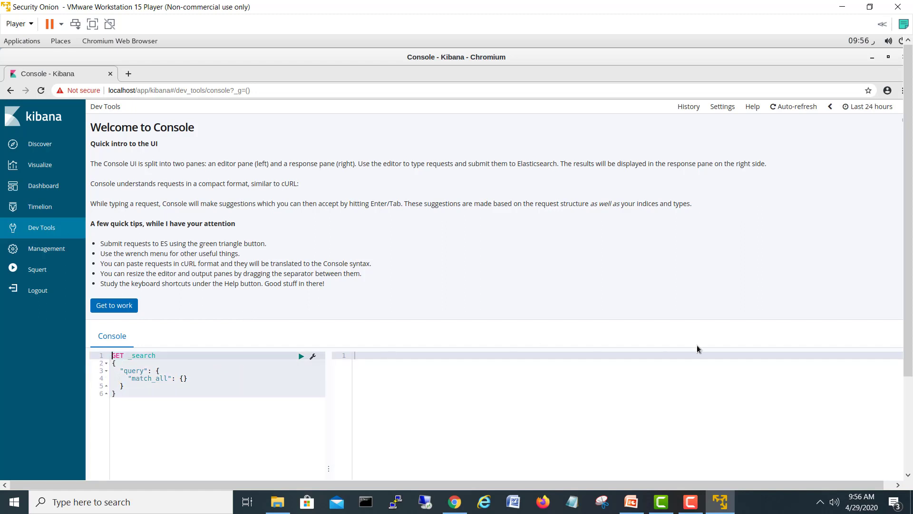
pyautogui.scroll(-3, 912, 327)
pyautogui.scroll(-1, 912, 327)
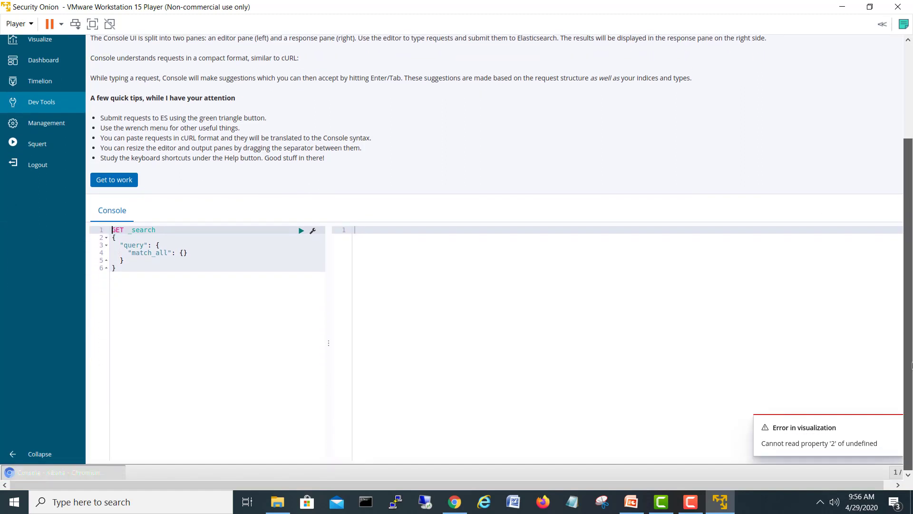
pyautogui.click(300, 231)
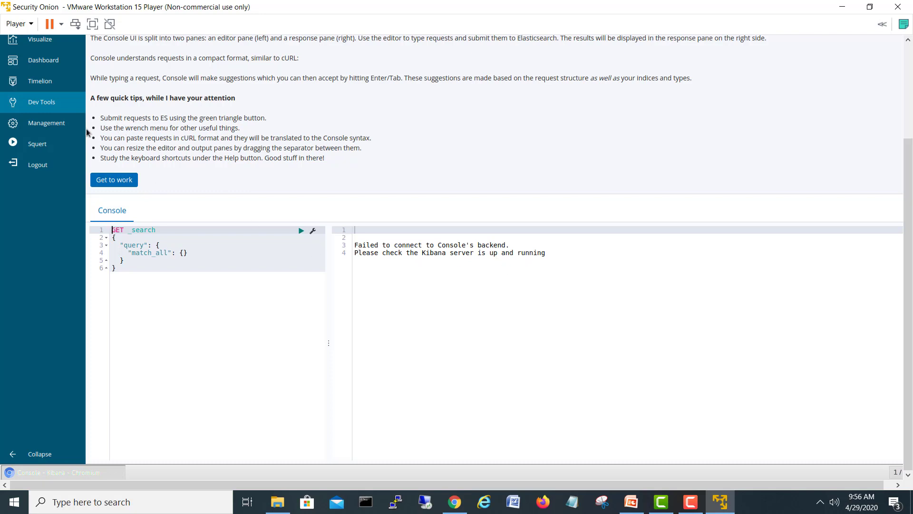
# Step: View Kibana's Management page and open Squert, proceeding to localhost past the certificate warning
pyautogui.click(46, 123)
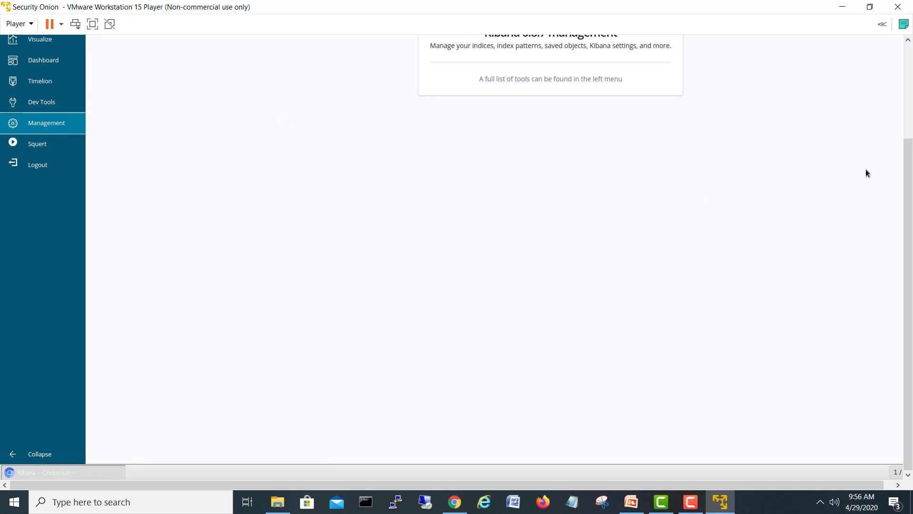
pyautogui.scroll(3, 907, 175)
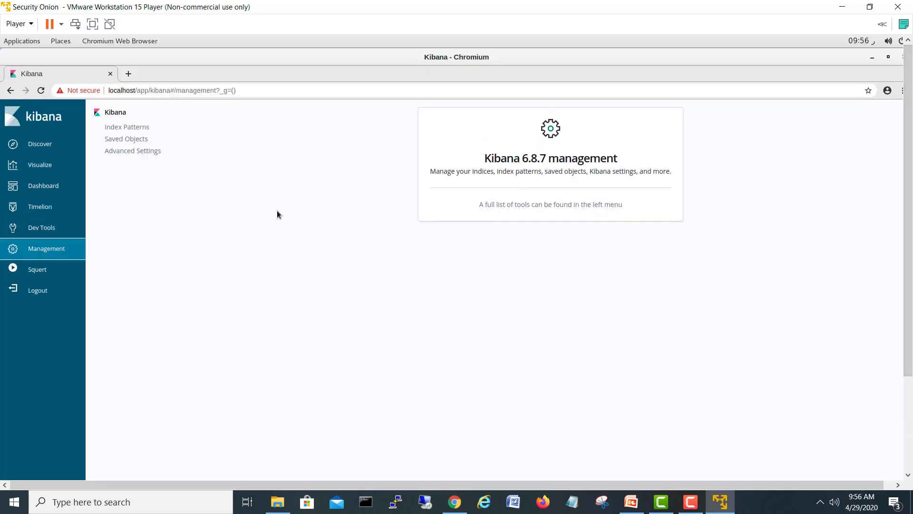
pyautogui.click(44, 273)
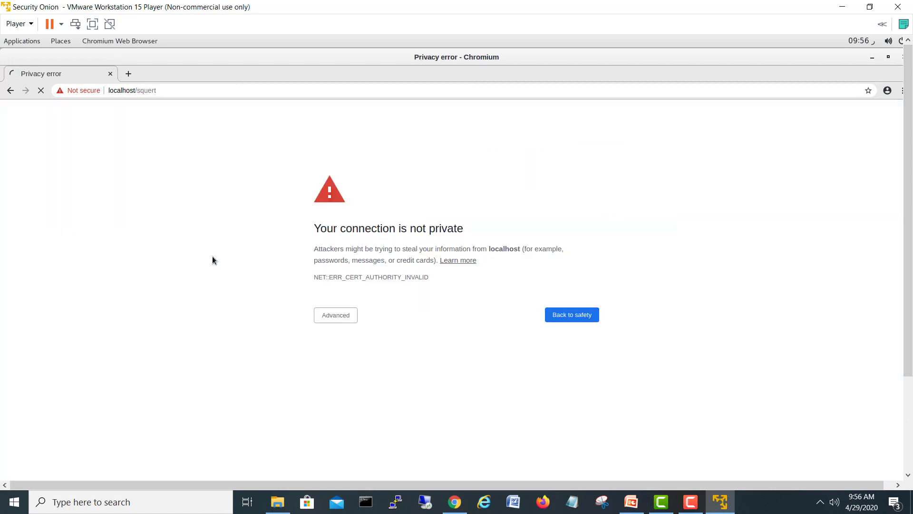
pyautogui.click(335, 316)
pyautogui.click(369, 387)
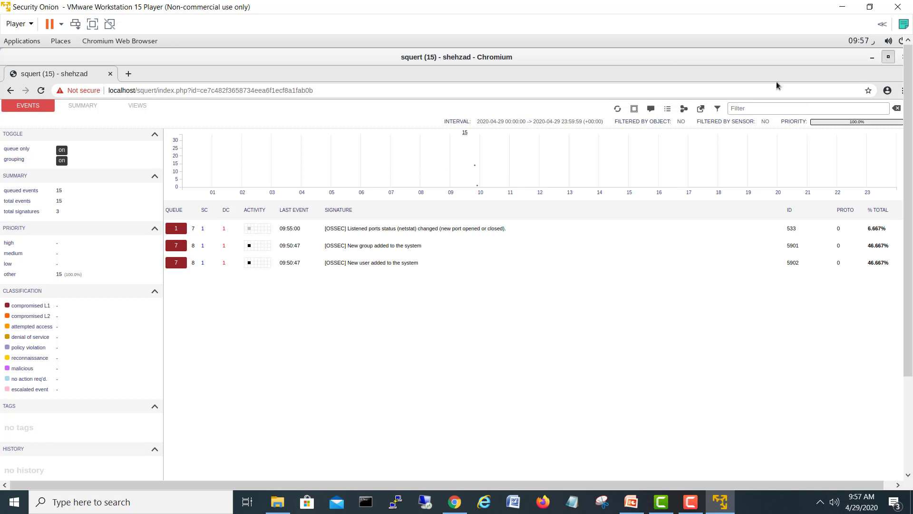
# Step: Restore the browser to a smaller window, go back from Squert to Kibana and reposition the window on the desktop
pyautogui.click(888, 56)
pyautogui.moveTo(231, 59); pyautogui.dragTo(446, 62)
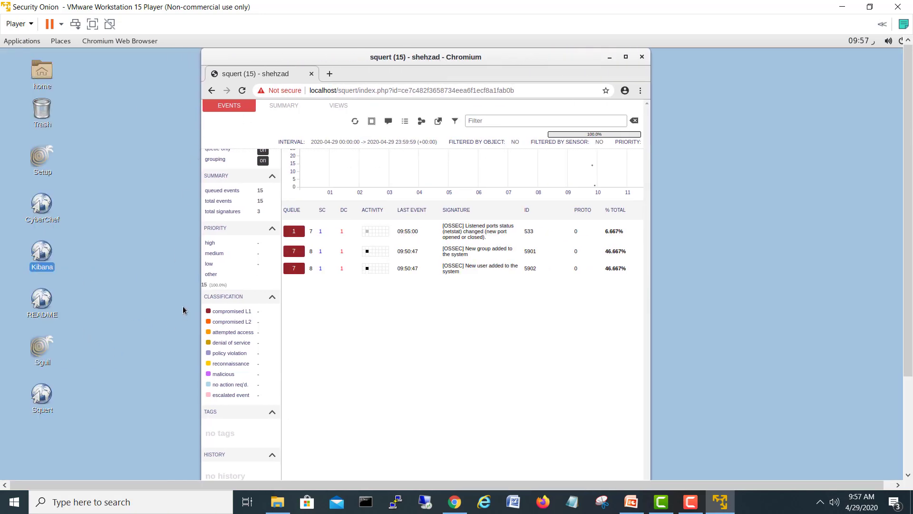
pyautogui.click(212, 91)
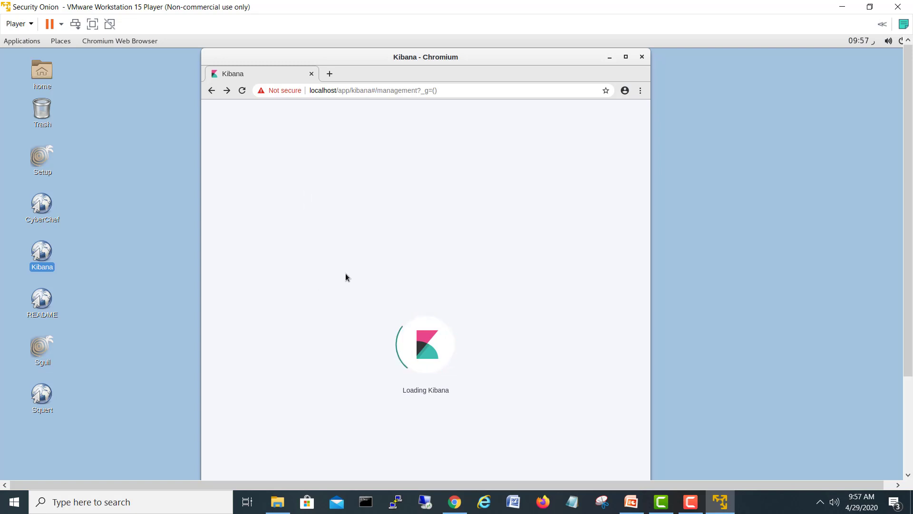
pyautogui.moveTo(404, 53); pyautogui.dragTo(375, 82)
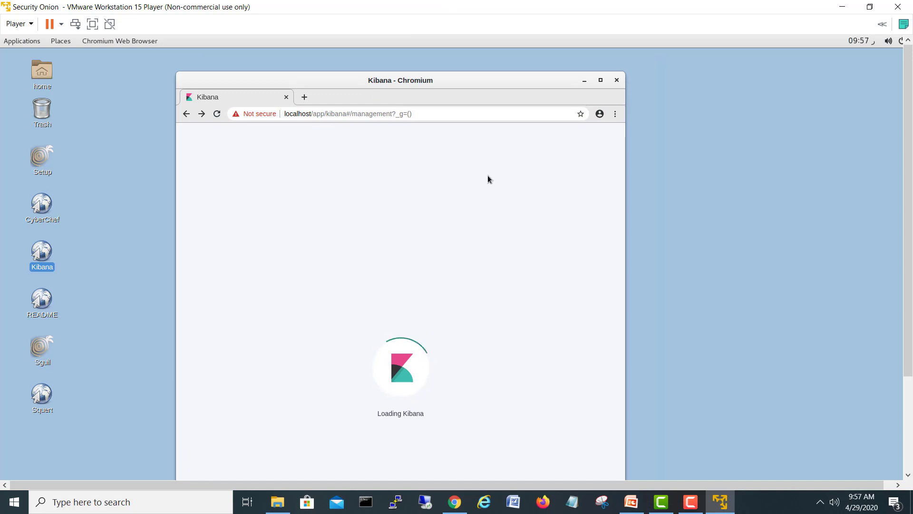
pyautogui.moveTo(487, 98); pyautogui.dragTo(505, 90)
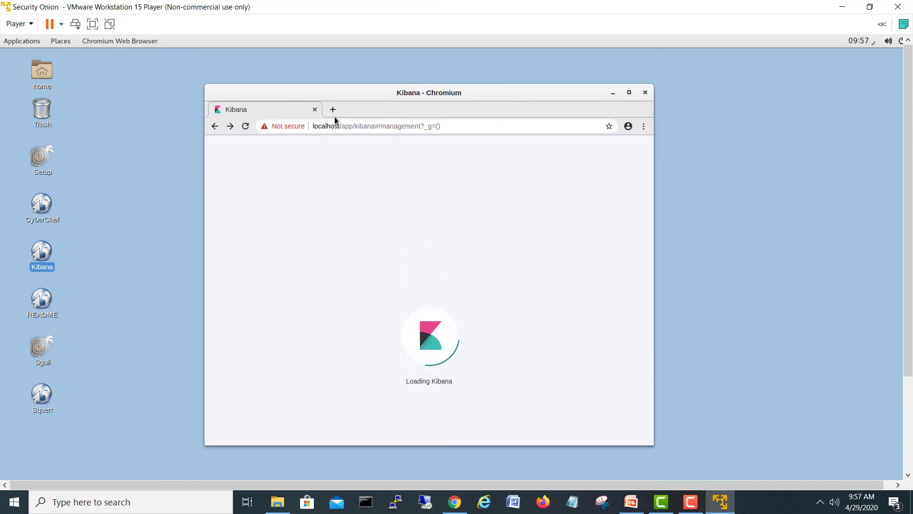